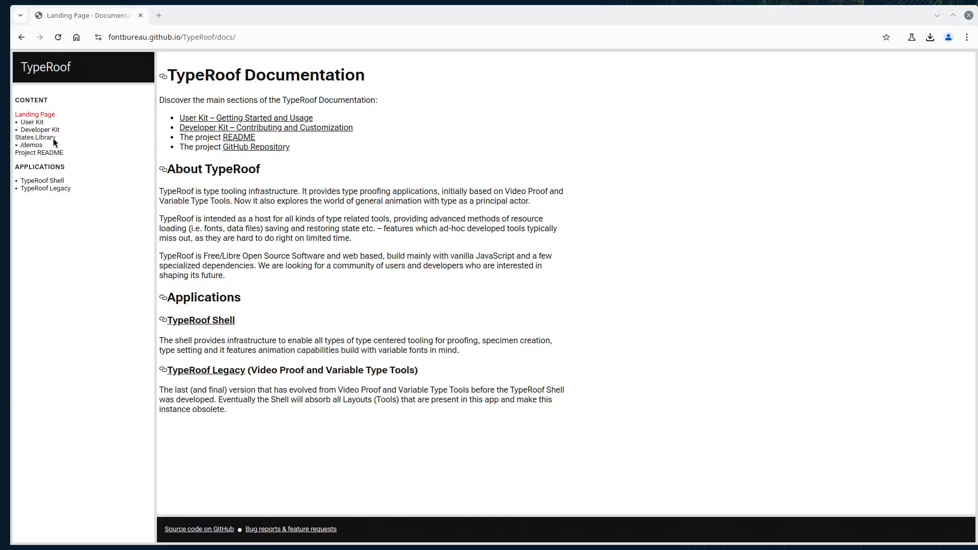
Step: Open the User Kit documentation and look through its lessons down to Lesson 05: Animate Color
{"action": "left_click", "coordinate": [31, 125]}
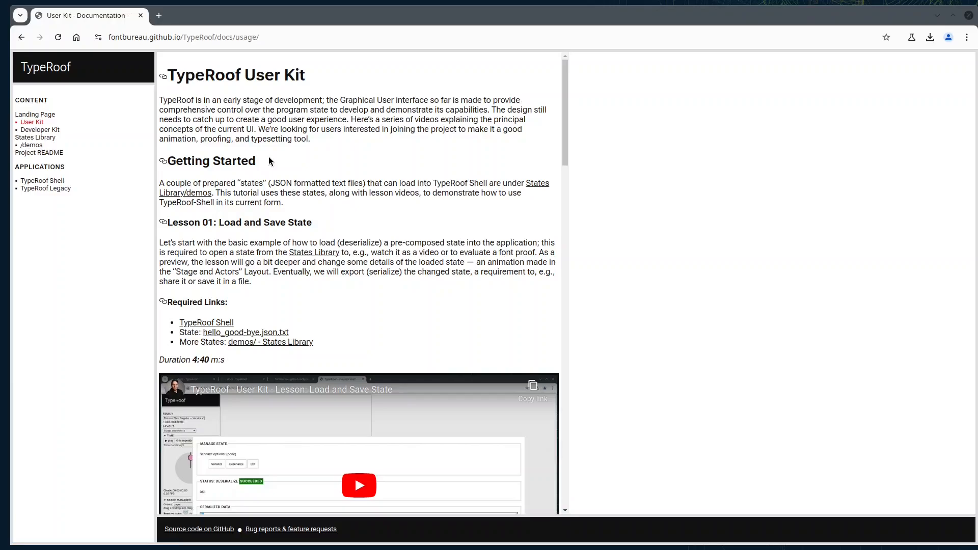
{"action": "scroll", "coordinate": [308, 194], "scroll_direction": "down", "scroll_amount": 15}
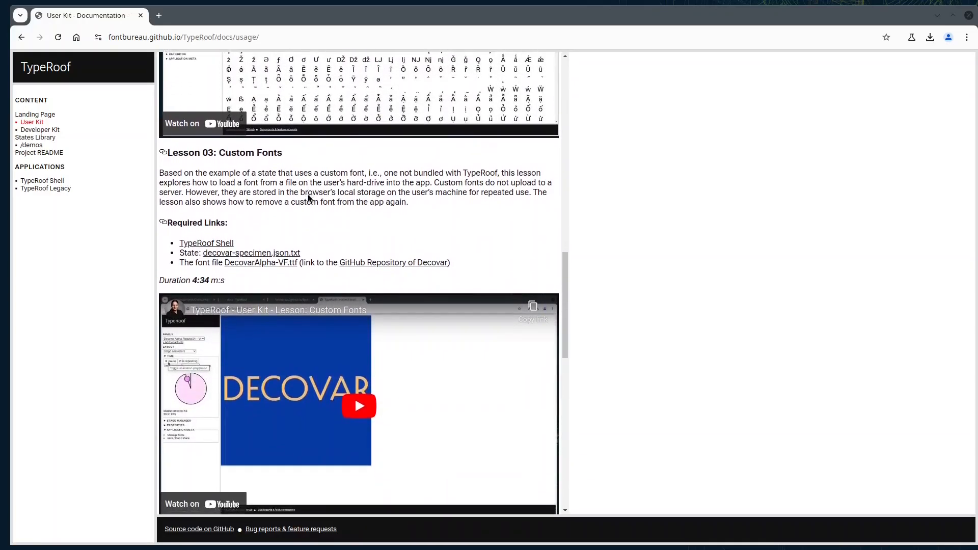
{"action": "scroll", "coordinate": [308, 198], "scroll_direction": "down", "scroll_amount": 3}
{"action": "scroll", "coordinate": [308, 198], "scroll_direction": "up", "scroll_amount": 4}
{"action": "scroll", "coordinate": [308, 195], "scroll_direction": "up", "scroll_amount": 15}
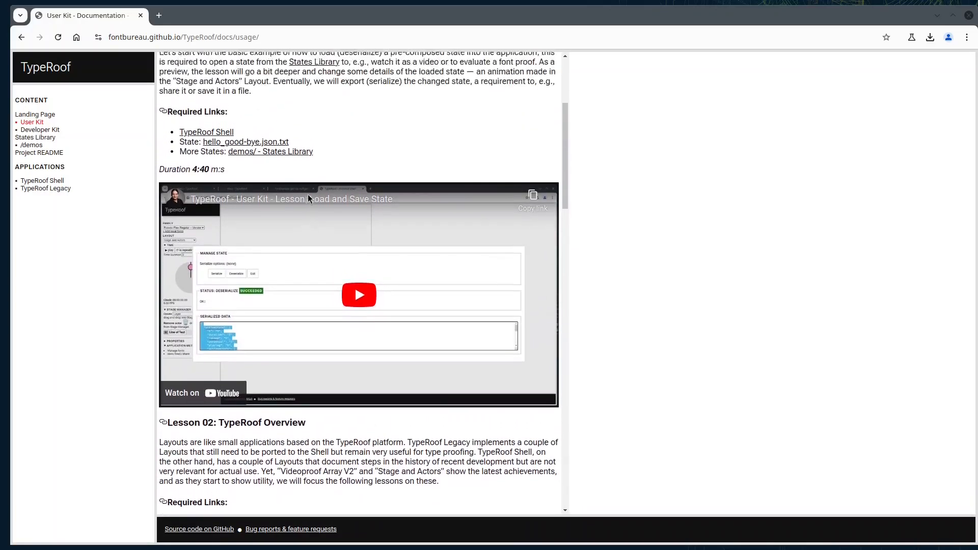
{"action": "scroll", "coordinate": [308, 194], "scroll_direction": "down", "scroll_amount": 12}
{"action": "scroll", "coordinate": [307, 198], "scroll_direction": "down", "scroll_amount": 7}
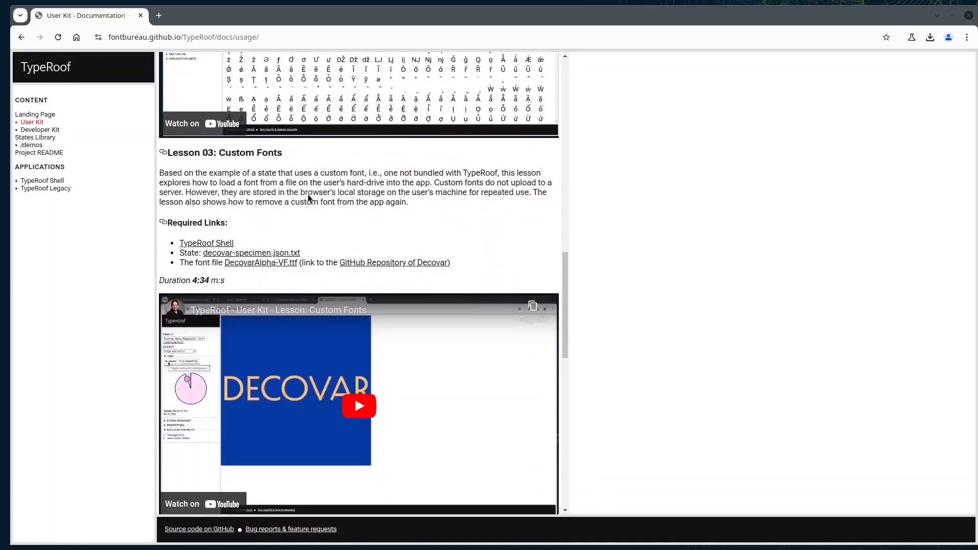
{"action": "scroll", "coordinate": [309, 198], "scroll_direction": "down", "scroll_amount": 2}
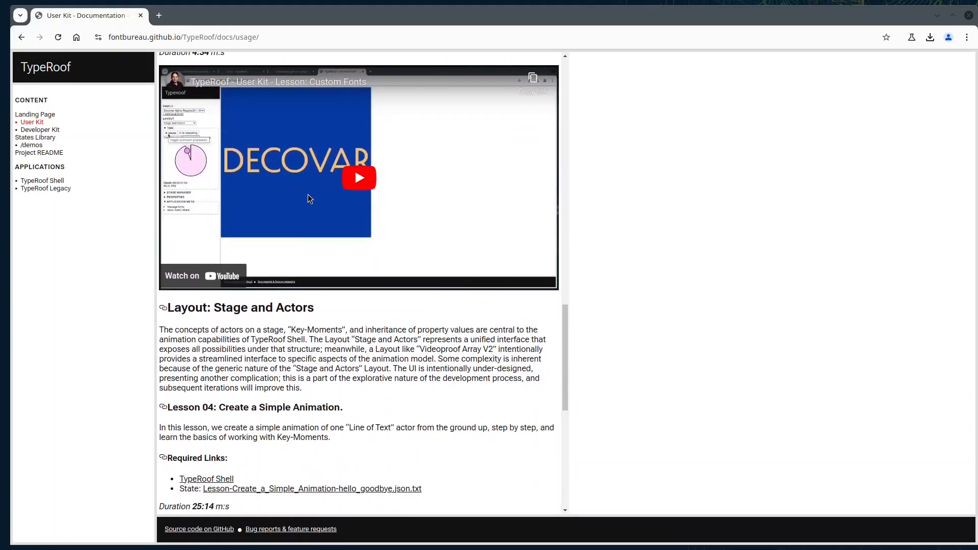
{"action": "scroll", "coordinate": [308, 356], "scroll_direction": "down", "scroll_amount": 8}
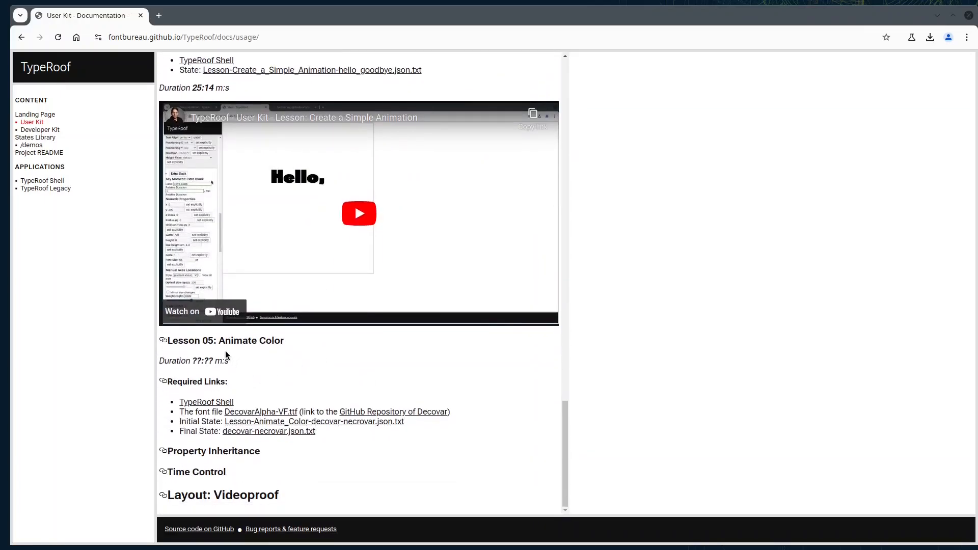
{"action": "double_click", "coordinate": [231, 340]}
{"action": "double_click", "coordinate": [278, 342]}
{"action": "left_click", "coordinate": [312, 363]}
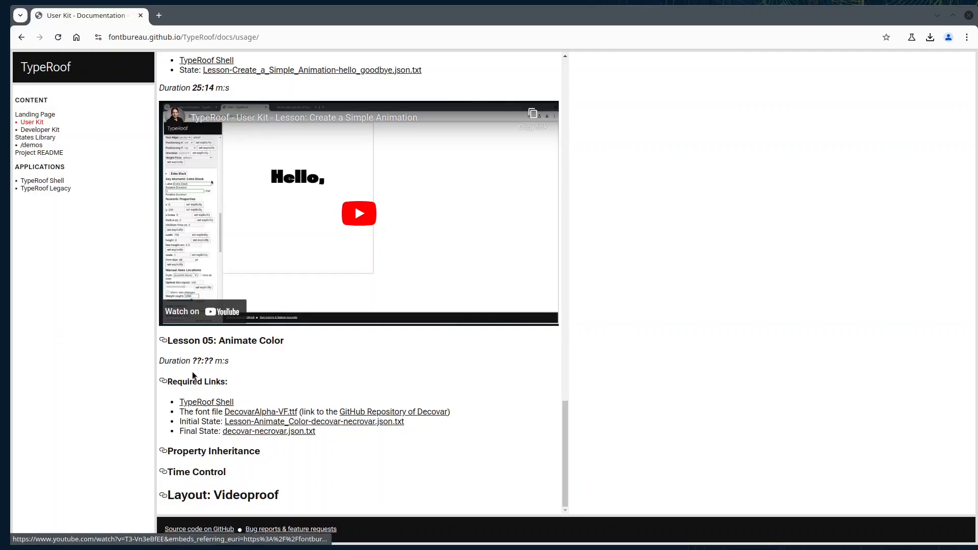
Step: Open Lesson 05's TypeRoof Shell link and its final state decovar-necrovar.json.txt, each in a new browser tab
{"action": "right_click", "coordinate": [197, 401]}
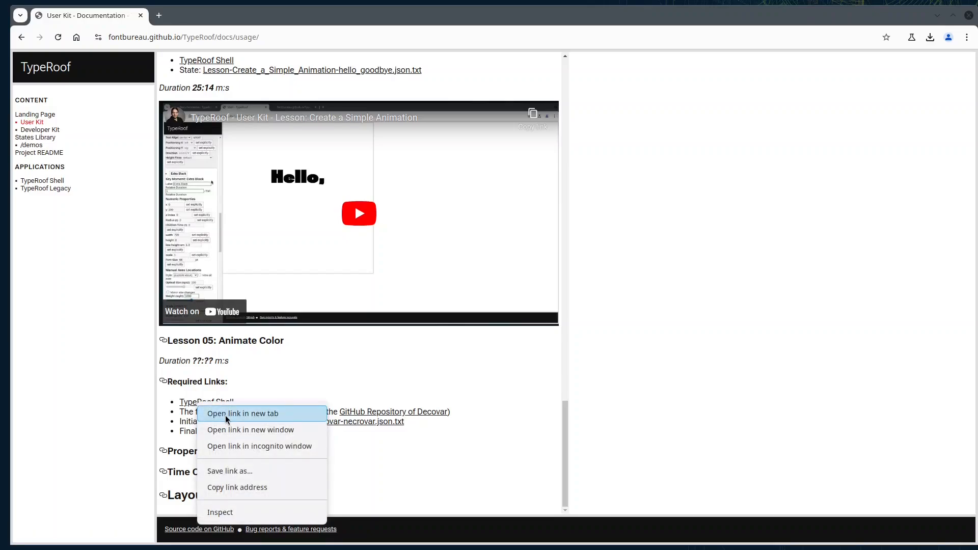
{"action": "left_click", "coordinate": [221, 413]}
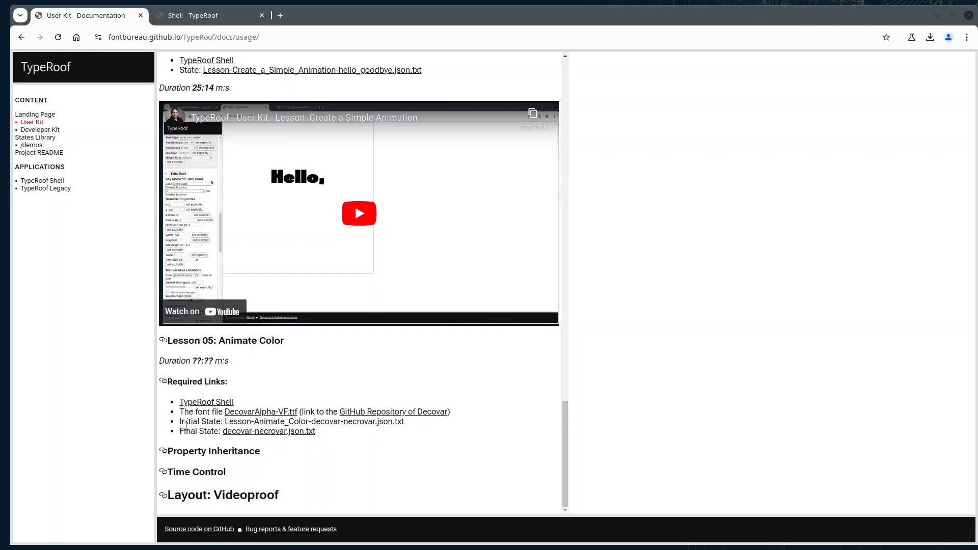
{"action": "right_click", "coordinate": [246, 434]}
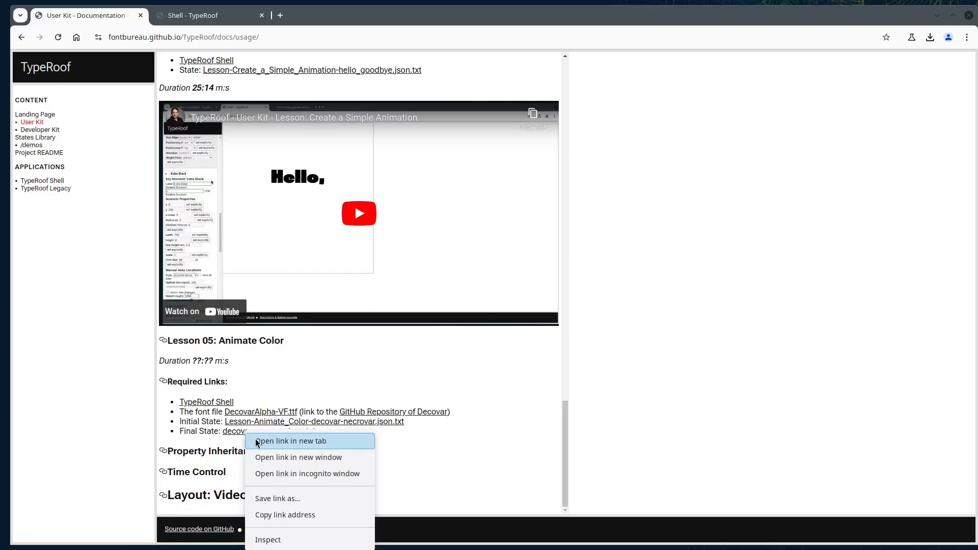
{"action": "left_click", "coordinate": [258, 441]}
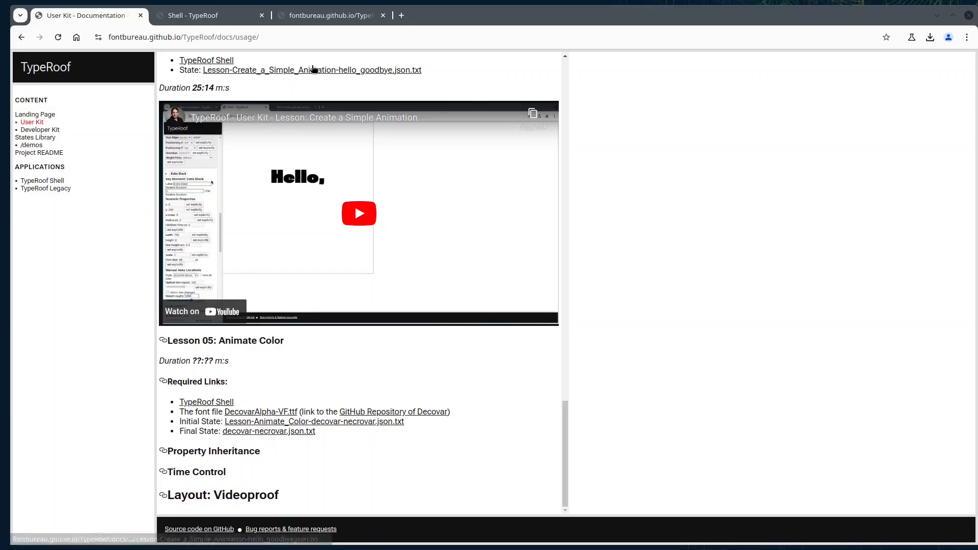
Step: Copy the entire contents of decovar-necrovar.json.txt
{"action": "left_click", "coordinate": [323, 20]}
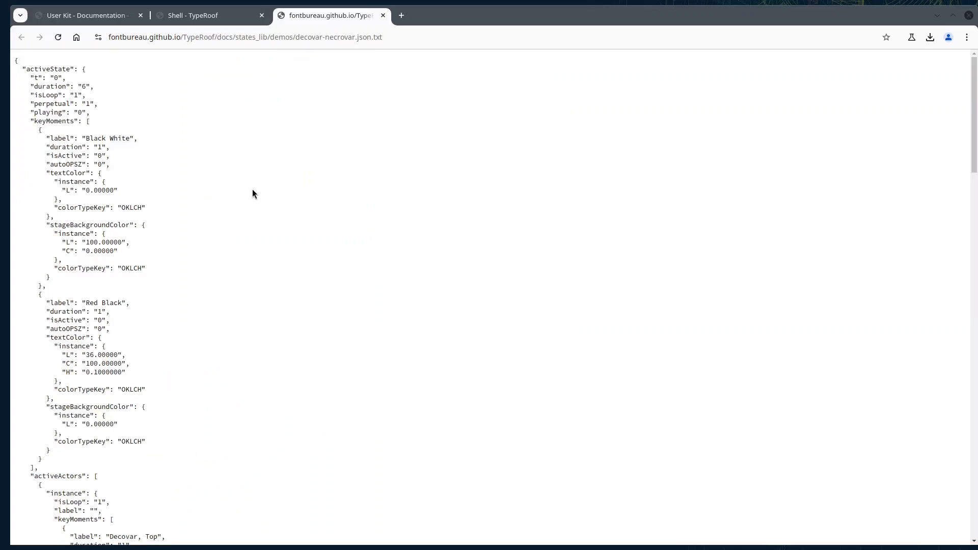
{"action": "key", "text": "ctrl+a"}
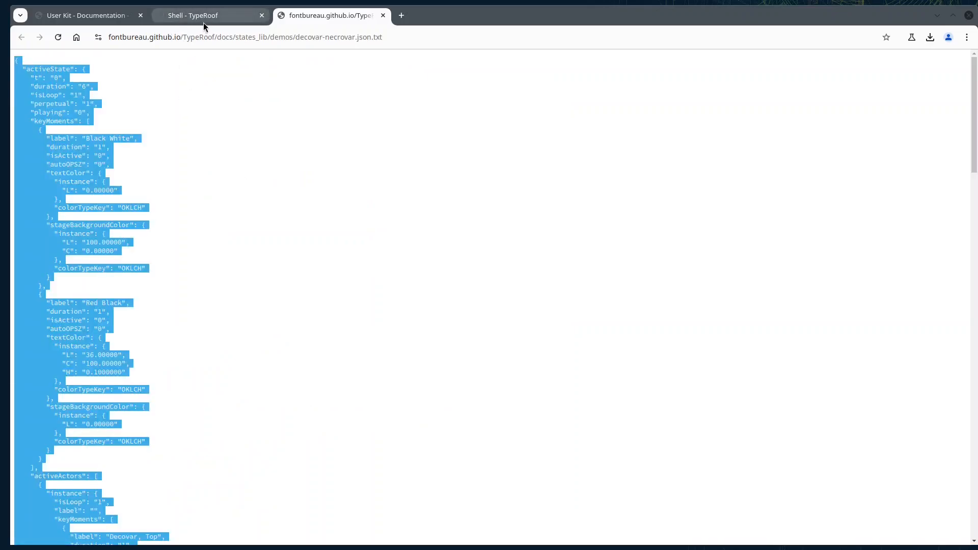
{"action": "right_click", "coordinate": [65, 124]}
{"action": "left_click", "coordinate": [78, 134]}
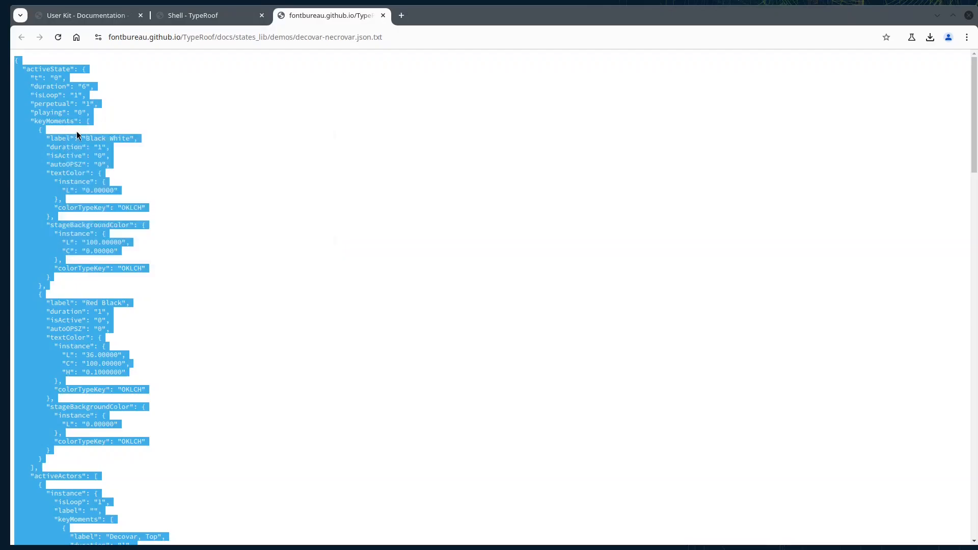
Step: Load the copied decovar-necrovar state into TypeRoof Shell by deserializing it, and close the state dialog
{"action": "left_click", "coordinate": [188, 16]}
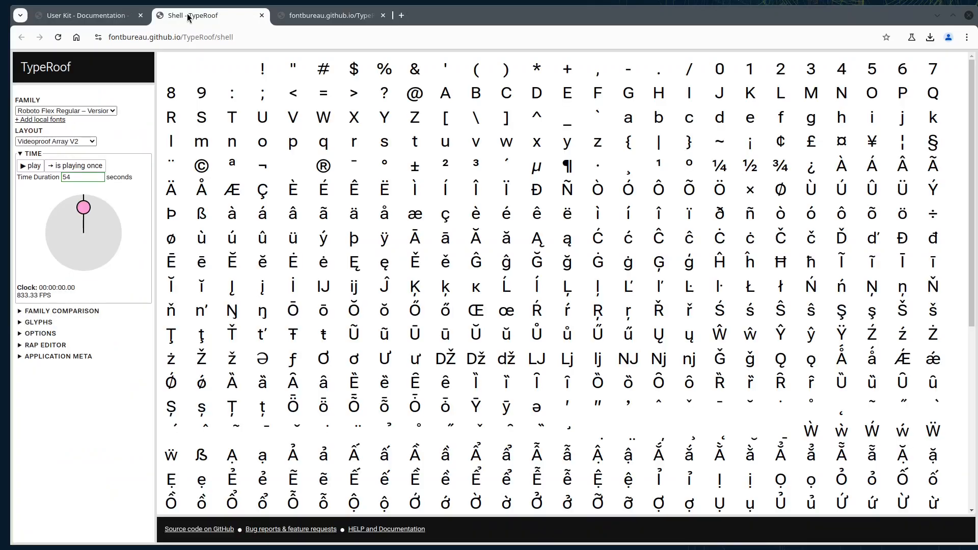
{"action": "left_click", "coordinate": [55, 357]}
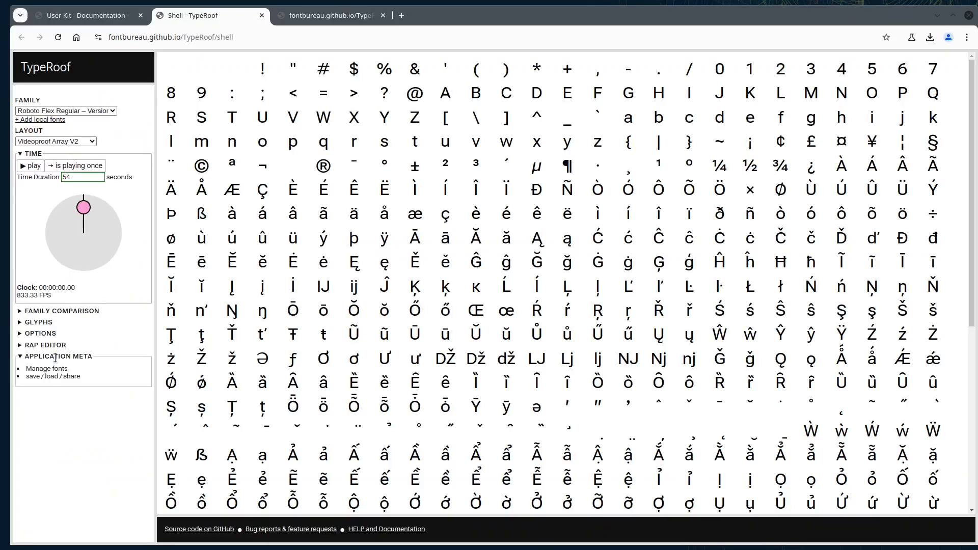
{"action": "left_click", "coordinate": [52, 378]}
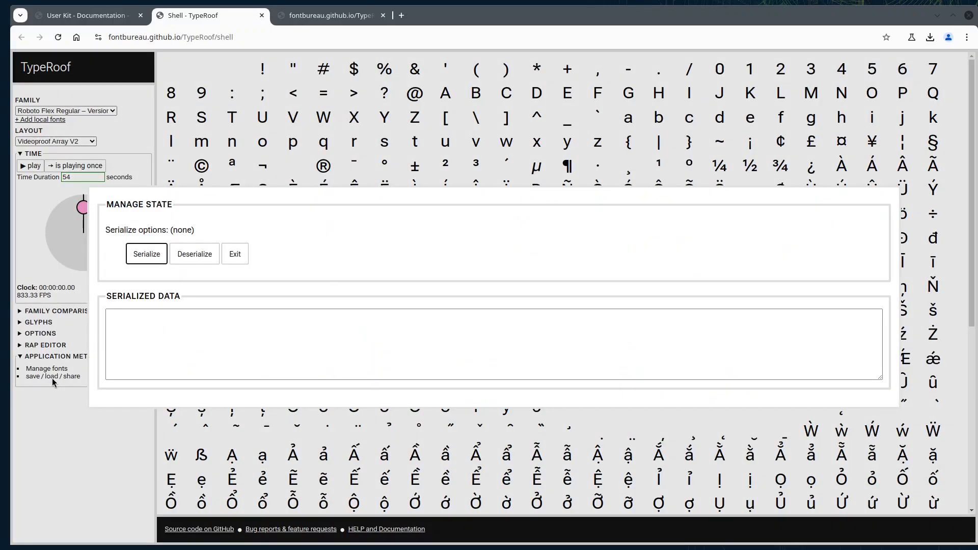
{"action": "left_click", "coordinate": [146, 323]}
{"action": "key", "text": "ctrl+v"}
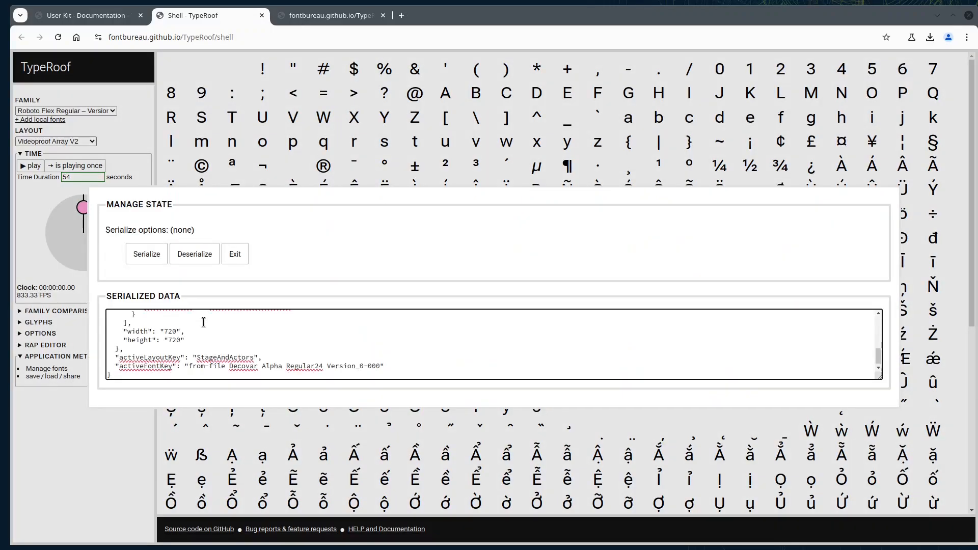
{"action": "left_click", "coordinate": [194, 254]}
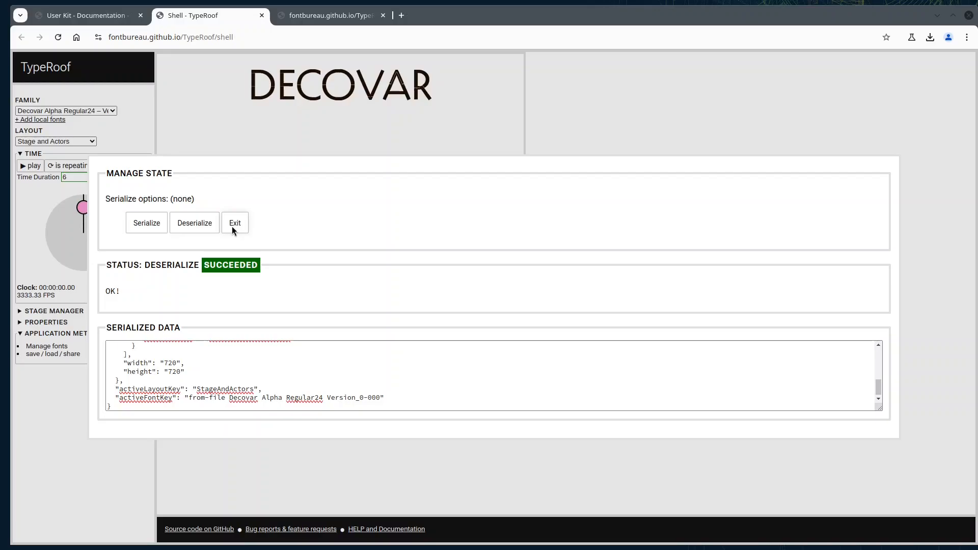
{"action": "left_click", "coordinate": [233, 227]}
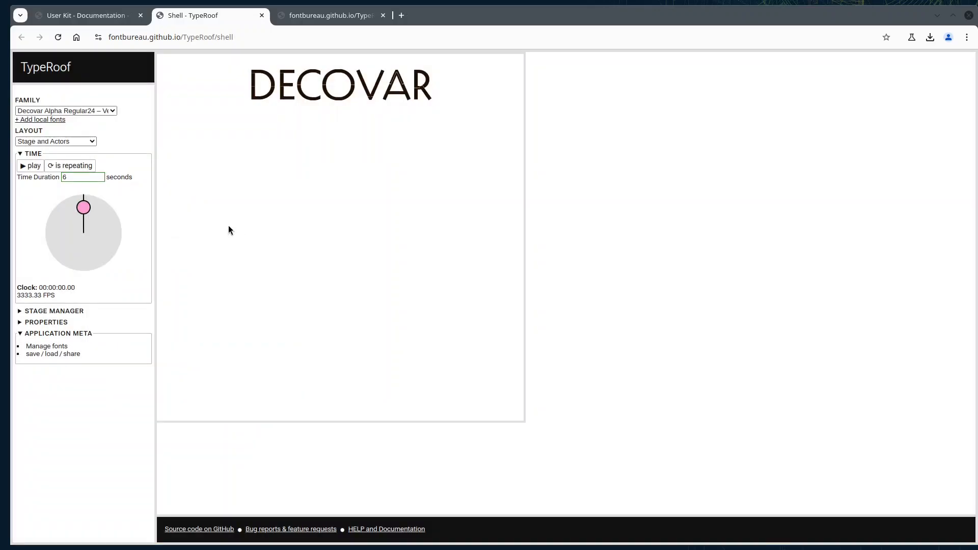
Step: Switch the font family to Roboto Flex Regular and remove Decovar Alpha Regular24 from the locally stored fonts
{"action": "left_click", "coordinate": [70, 111]}
{"action": "left_click", "coordinate": [70, 134]}
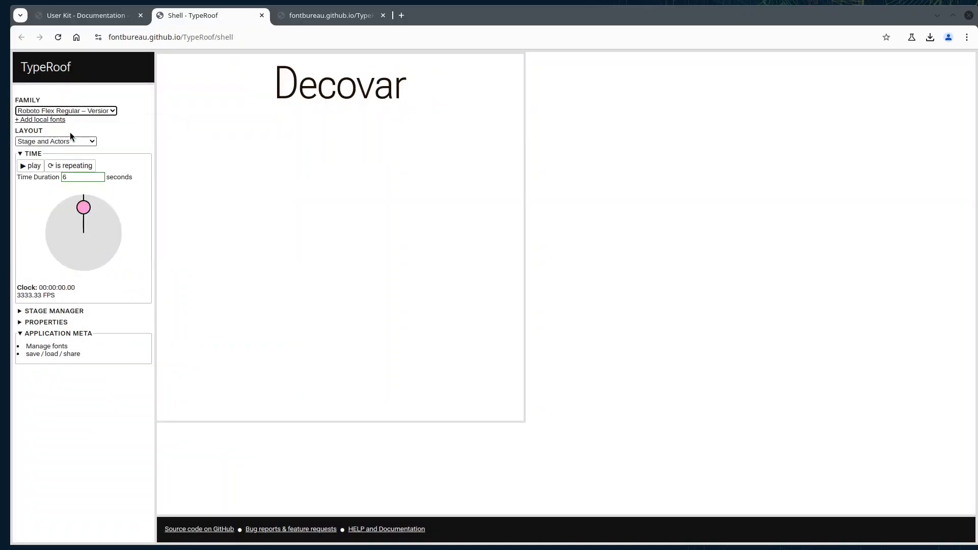
{"action": "left_click", "coordinate": [51, 312]}
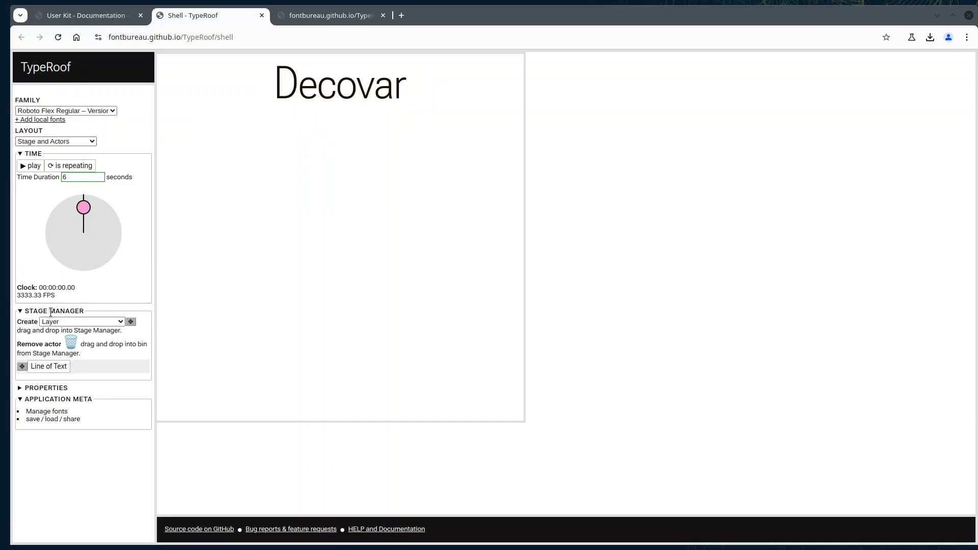
{"action": "left_click", "coordinate": [51, 311]}
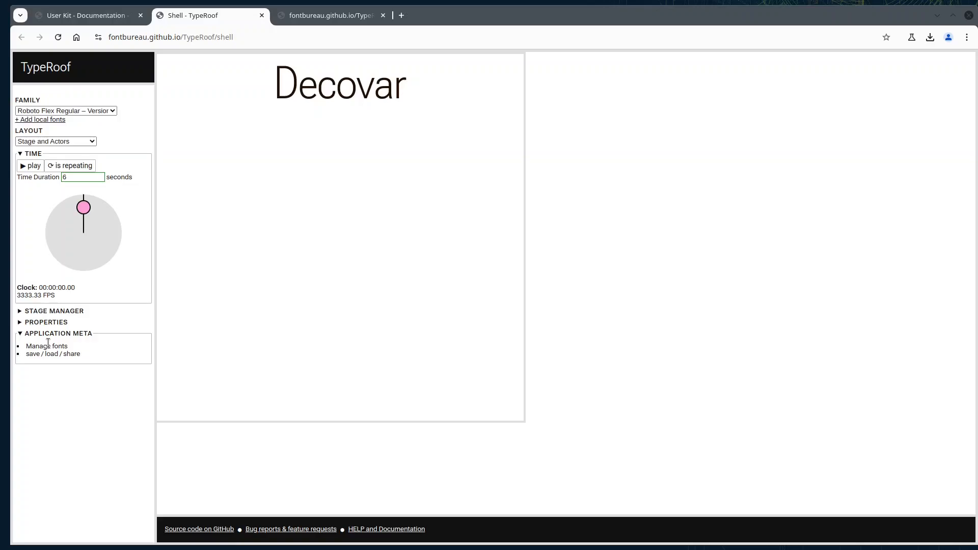
{"action": "left_click", "coordinate": [48, 345]}
{"action": "left_click", "coordinate": [428, 284]}
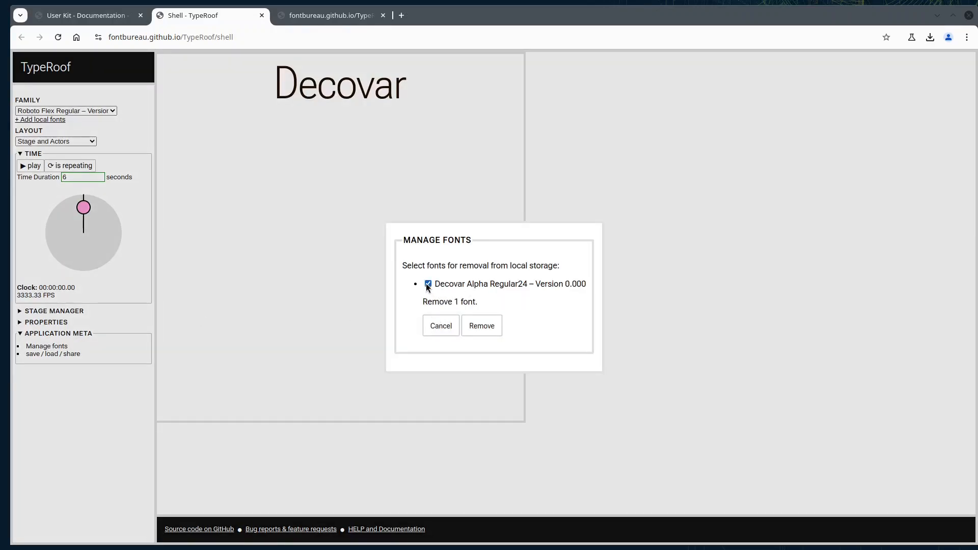
{"action": "left_click", "coordinate": [482, 322]}
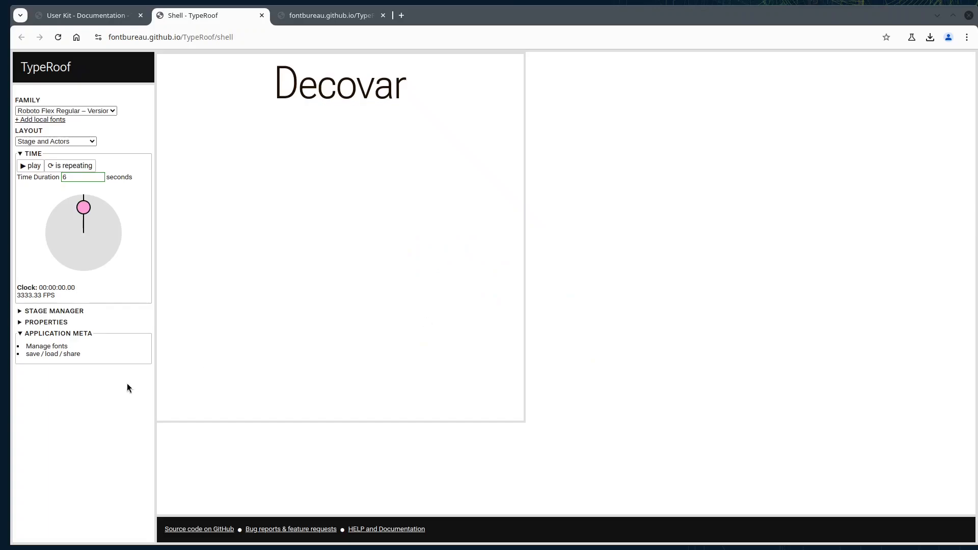
Step: Try to deserialize the copied decovar-necrovar state again without the Decovar font, and highlight the font name in the status message
{"action": "left_click", "coordinate": [51, 354]}
{"action": "left_click", "coordinate": [147, 340]}
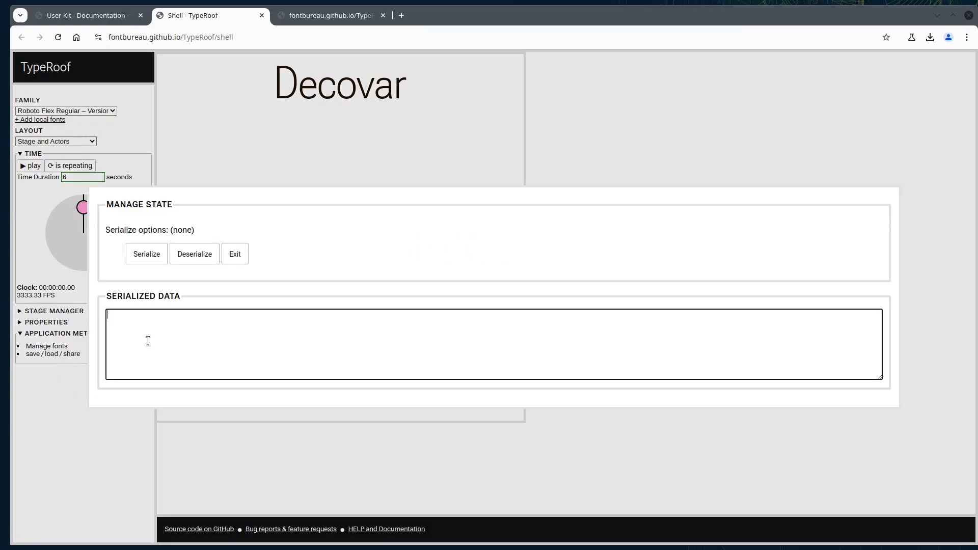
{"action": "key", "text": "ctrl+v"}
{"action": "left_click", "coordinate": [200, 252]}
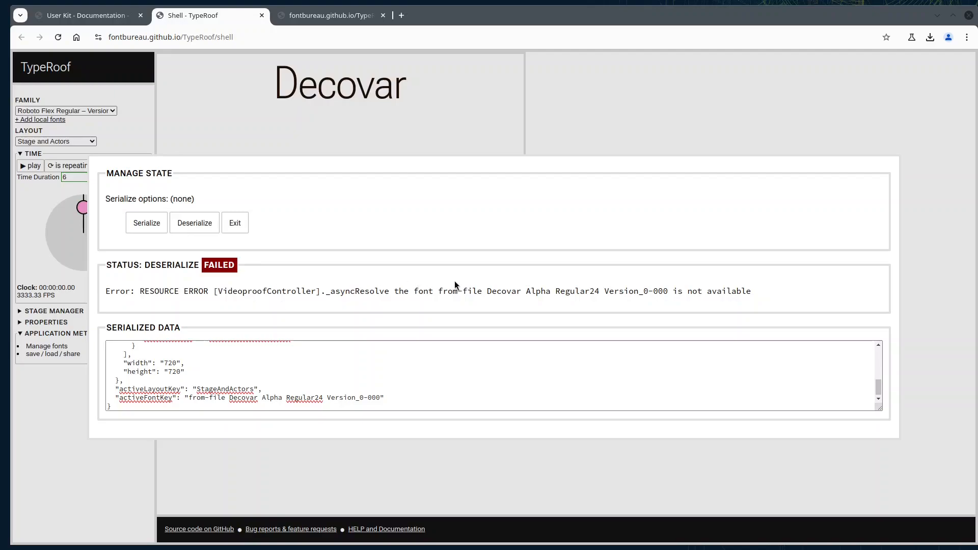
{"action": "left_click_drag", "start_coordinate": [434, 292], "coordinate": [663, 291]}
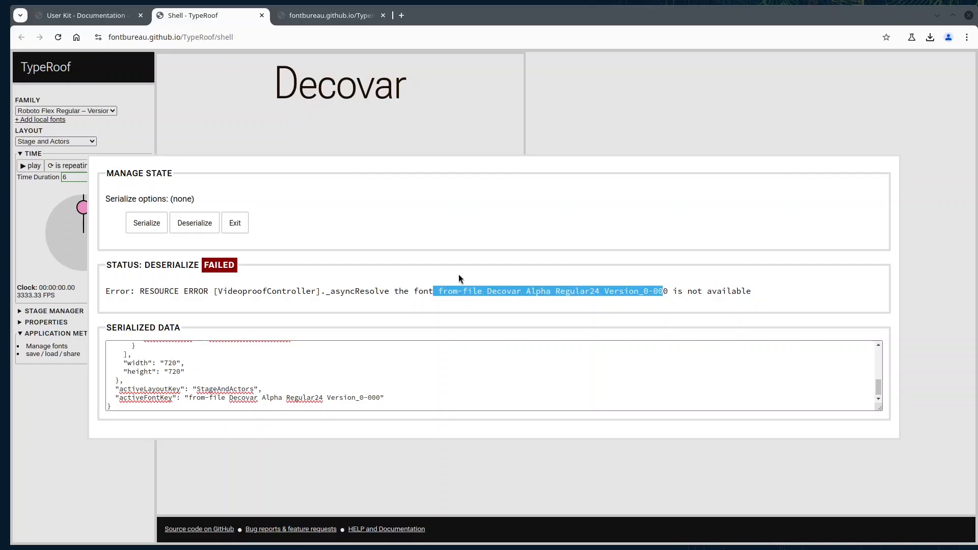
Step: Review Lesson 03: Custom Fonts in the User Kit documentation and return to the Lesson 05 links
{"action": "left_click", "coordinate": [103, 19]}
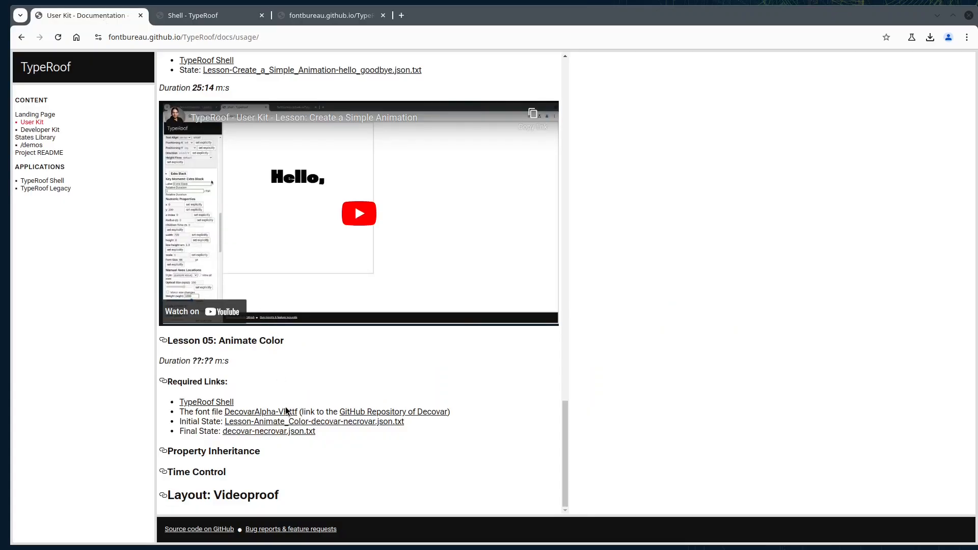
{"action": "scroll", "coordinate": [304, 350], "scroll_direction": "up", "scroll_amount": 8}
{"action": "scroll", "coordinate": [305, 351], "scroll_direction": "up", "scroll_amount": 6}
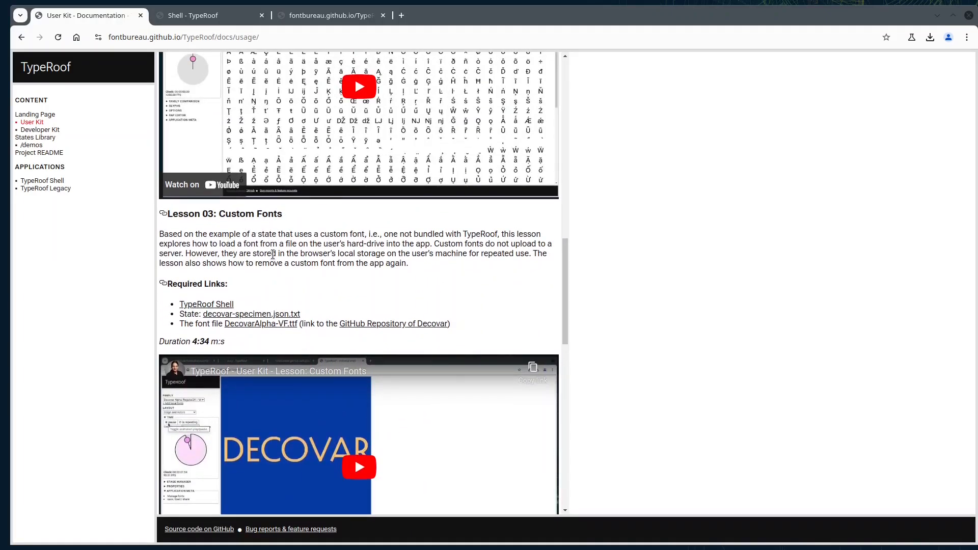
{"action": "scroll", "coordinate": [266, 217], "scroll_direction": "down", "scroll_amount": 14}
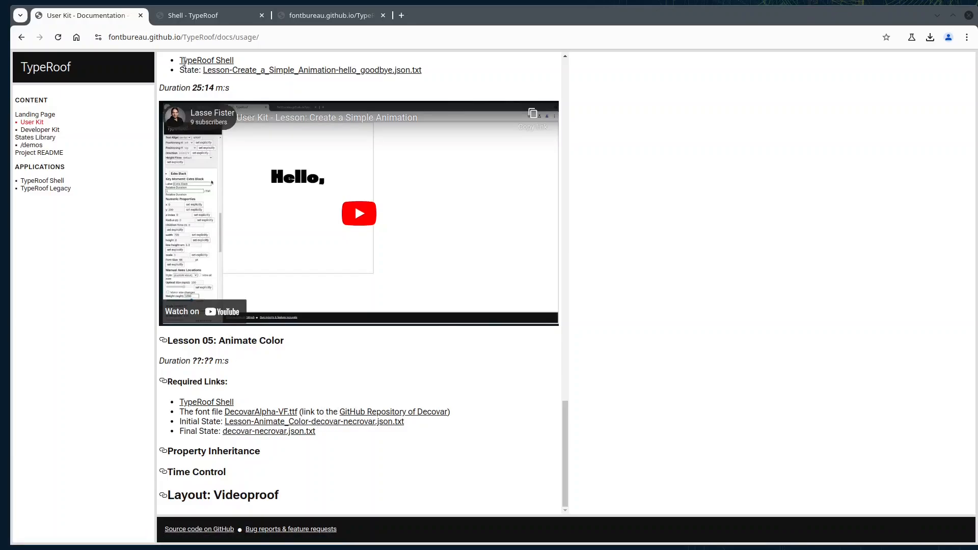
Step: Return to TypeRoof Shell, close the state dialog, and add DecovarAlpha-VF.ttf from Downloads as a local font
{"action": "left_click", "coordinate": [200, 21]}
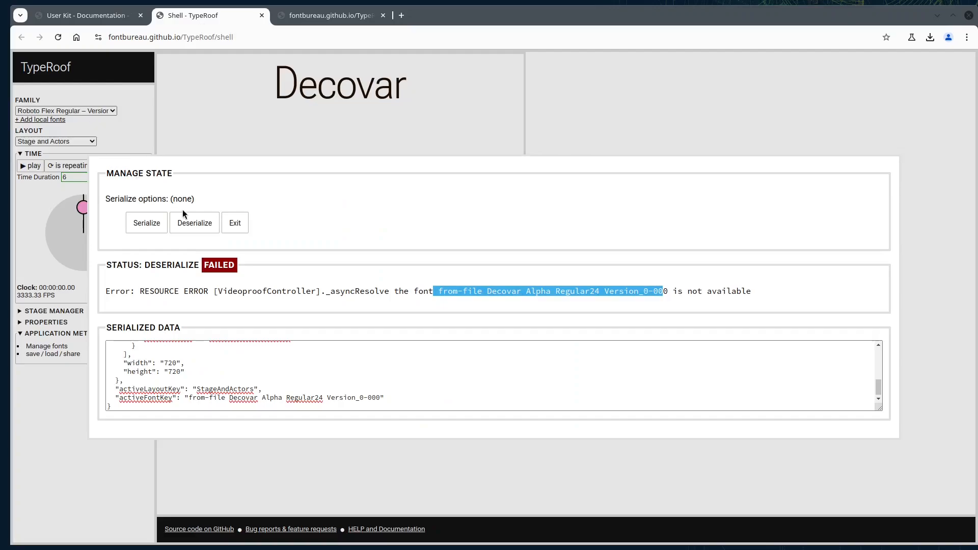
{"action": "left_click", "coordinate": [238, 216]}
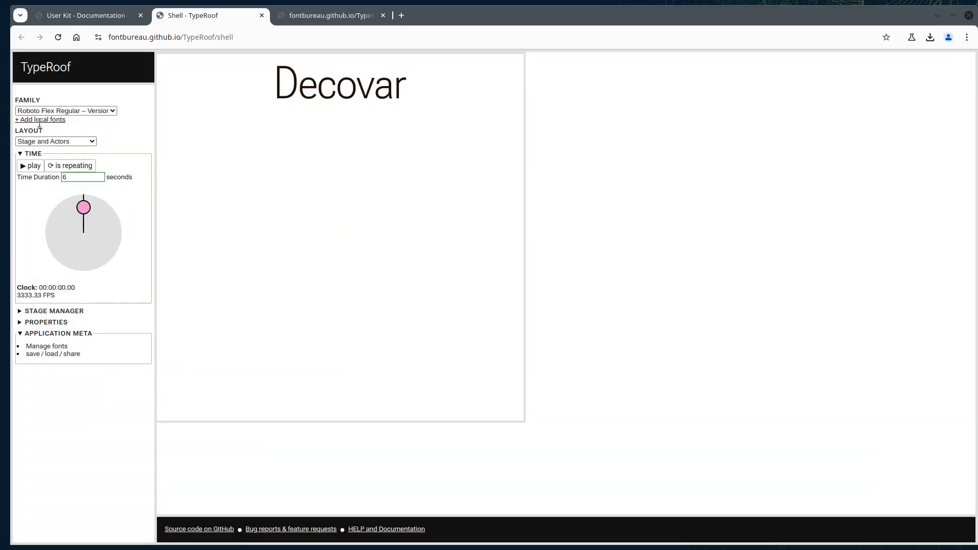
{"action": "left_click", "coordinate": [40, 120]}
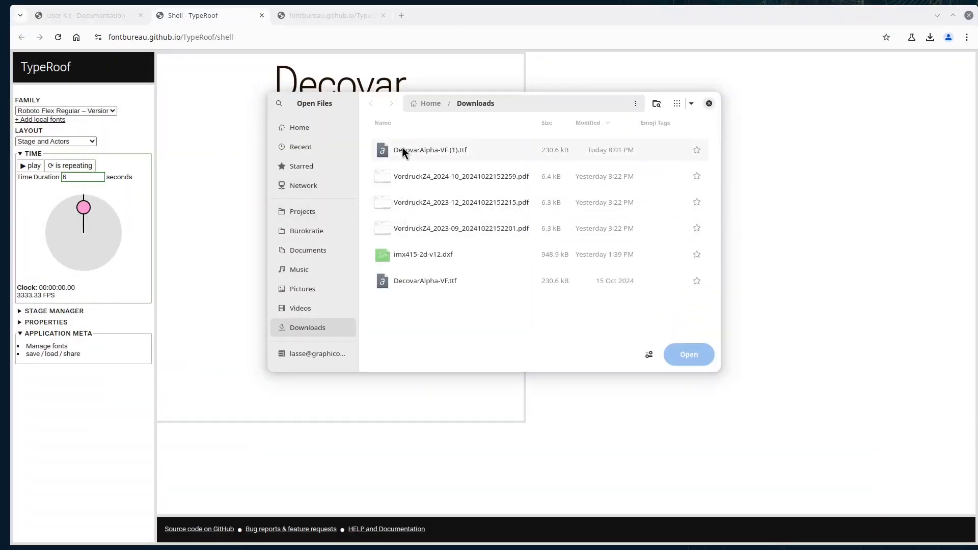
{"action": "left_click", "coordinate": [426, 276]}
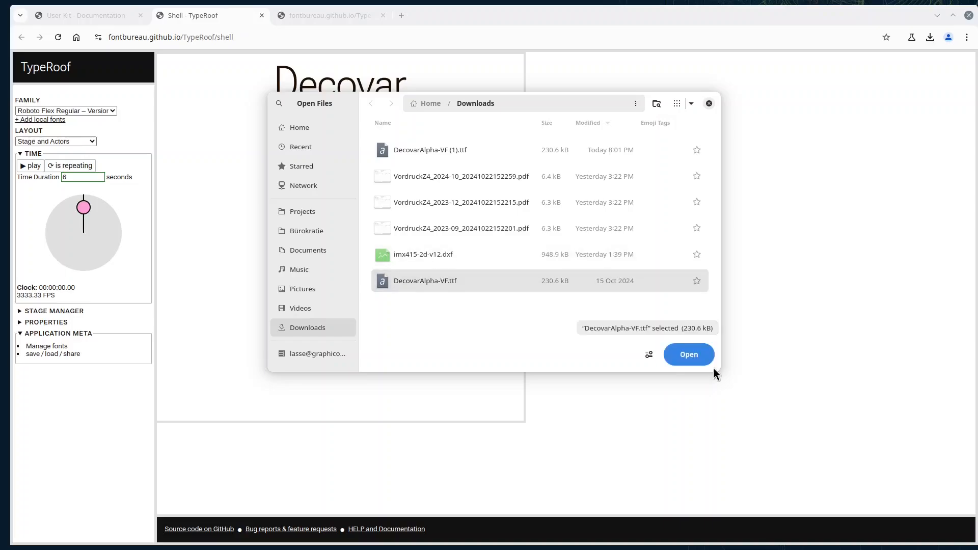
{"action": "left_click", "coordinate": [697, 355]}
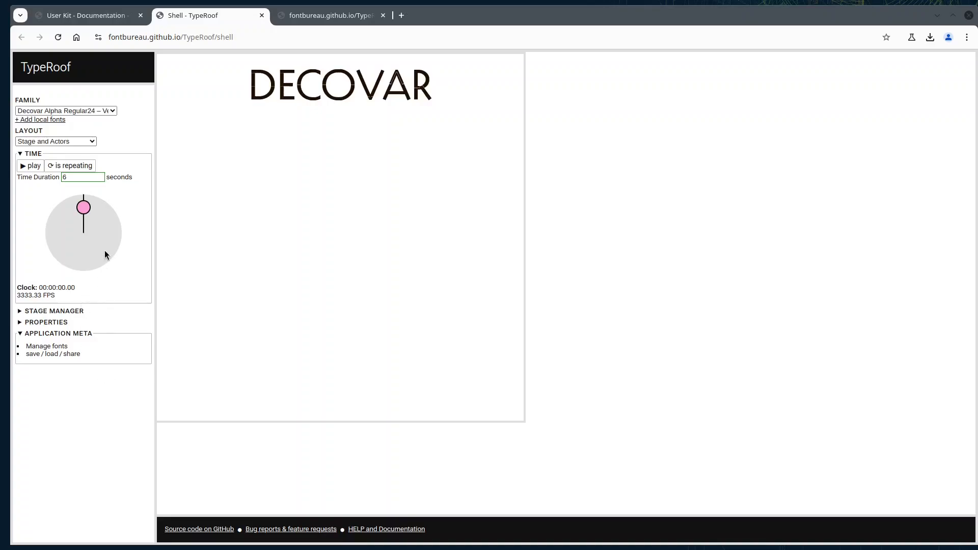
Step: Dismiss the state dialog and preview the finished colour animation by playing and pausing it
{"action": "left_click", "coordinate": [66, 353]}
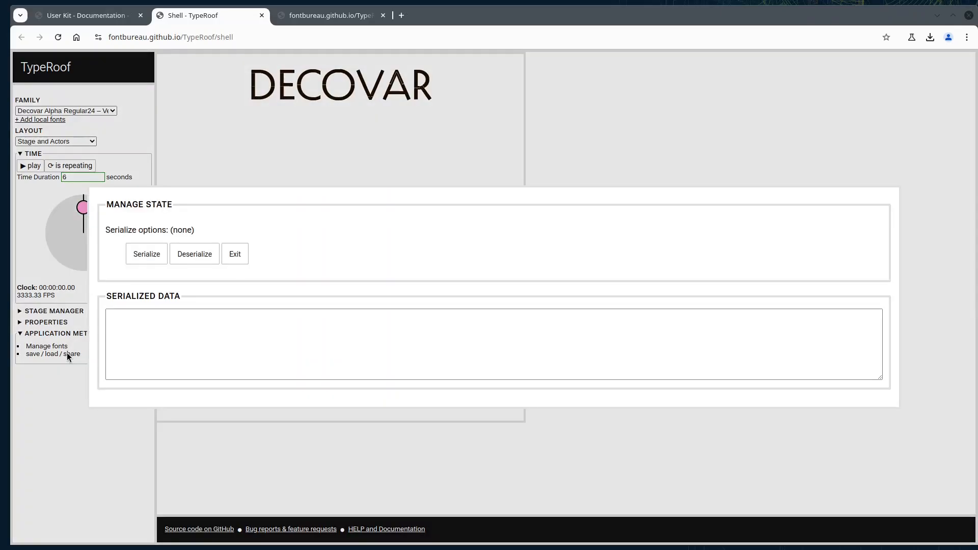
{"action": "left_click", "coordinate": [233, 254]}
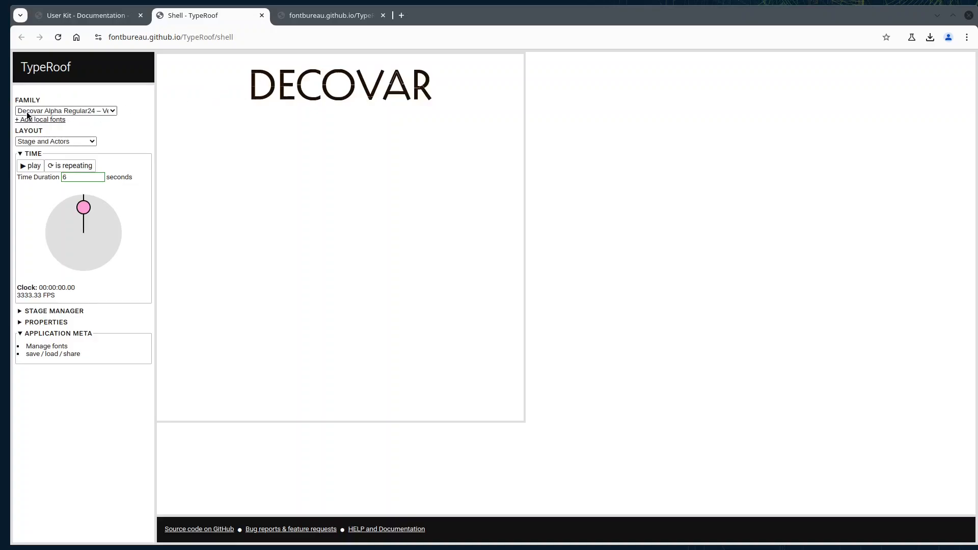
{"action": "left_click", "coordinate": [31, 167]}
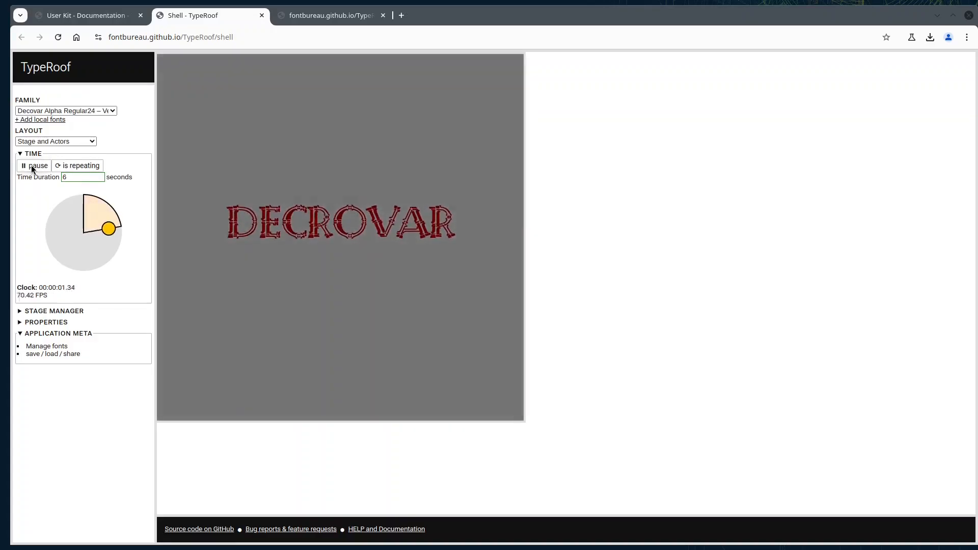
{"action": "left_click", "coordinate": [31, 165]}
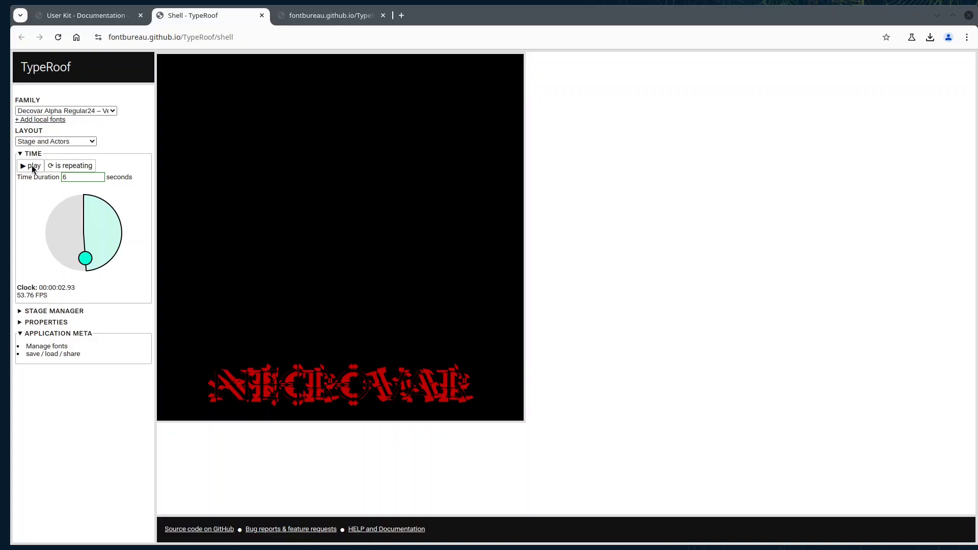
{"action": "left_click", "coordinate": [31, 165]}
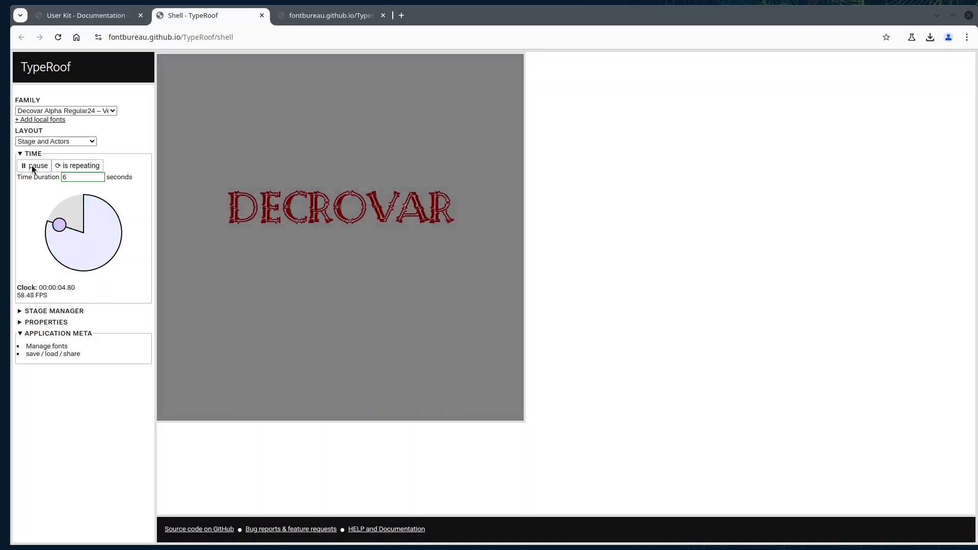
{"action": "left_click", "coordinate": [32, 165]}
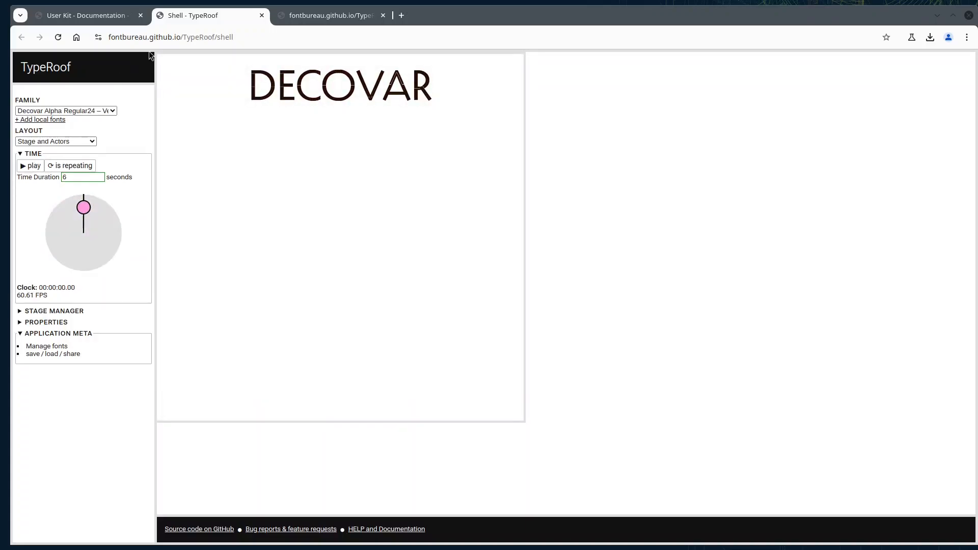
Step: Open the Lesson 05 initial state Lesson-Animate_Color-decovar-necrovar.json.txt from the User Kit in a new tab and copy its entire content
{"action": "left_click", "coordinate": [109, 16]}
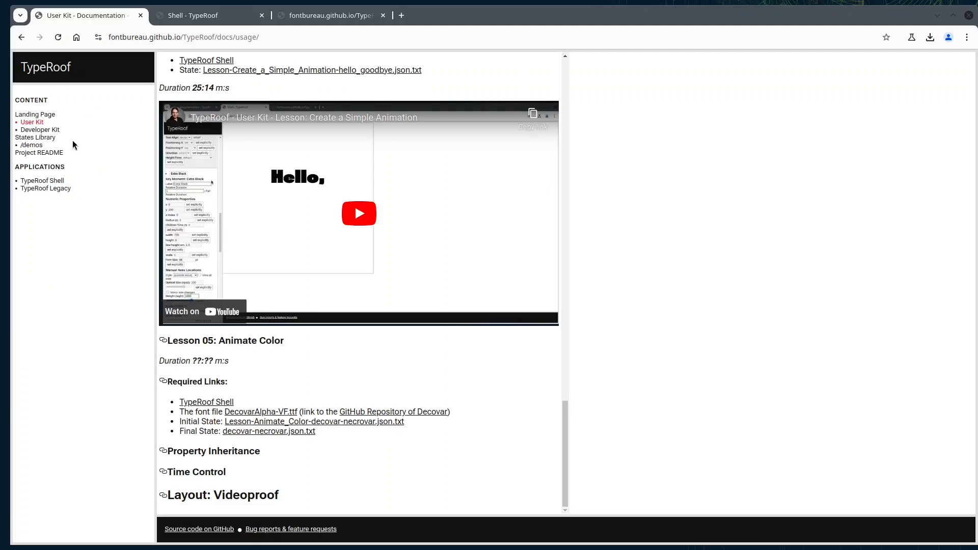
{"action": "triple_click", "coordinate": [206, 423]}
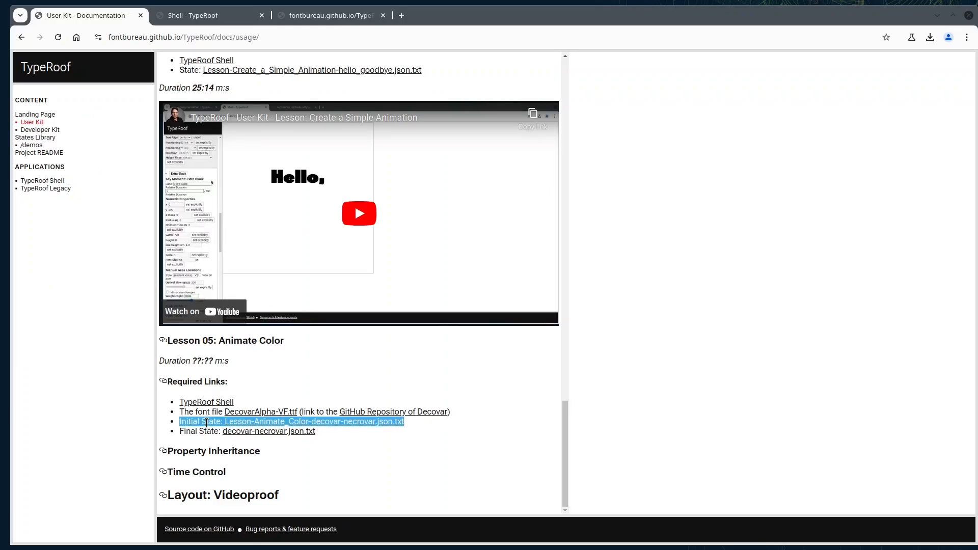
{"action": "left_click", "coordinate": [207, 423]}
{"action": "right_click", "coordinate": [247, 423]}
{"action": "left_click", "coordinate": [266, 435]}
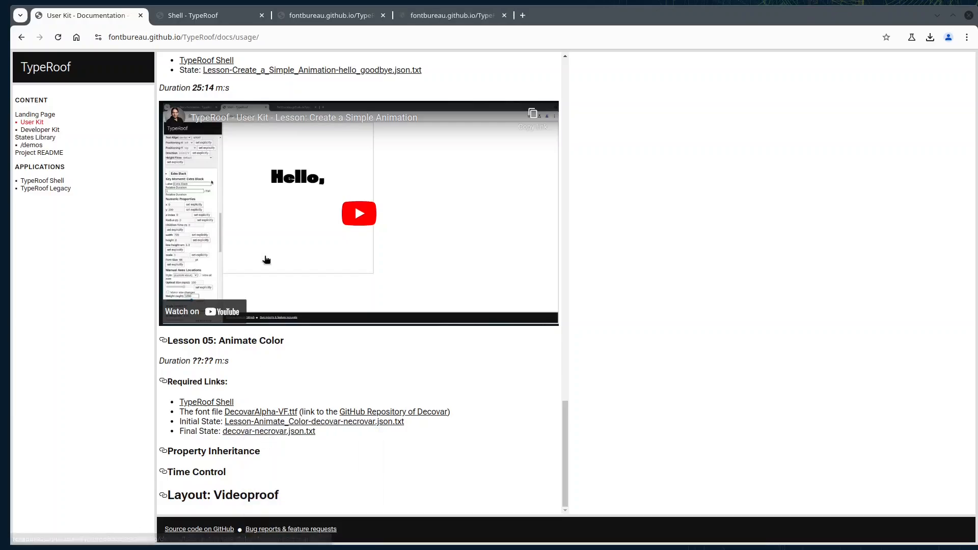
{"action": "left_click", "coordinate": [449, 15]}
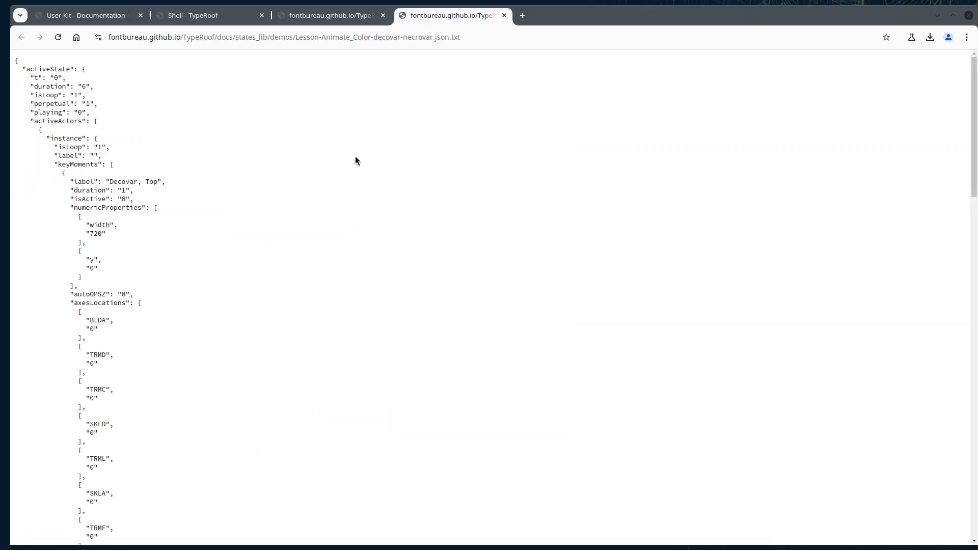
{"action": "key", "text": "ctrl+a"}
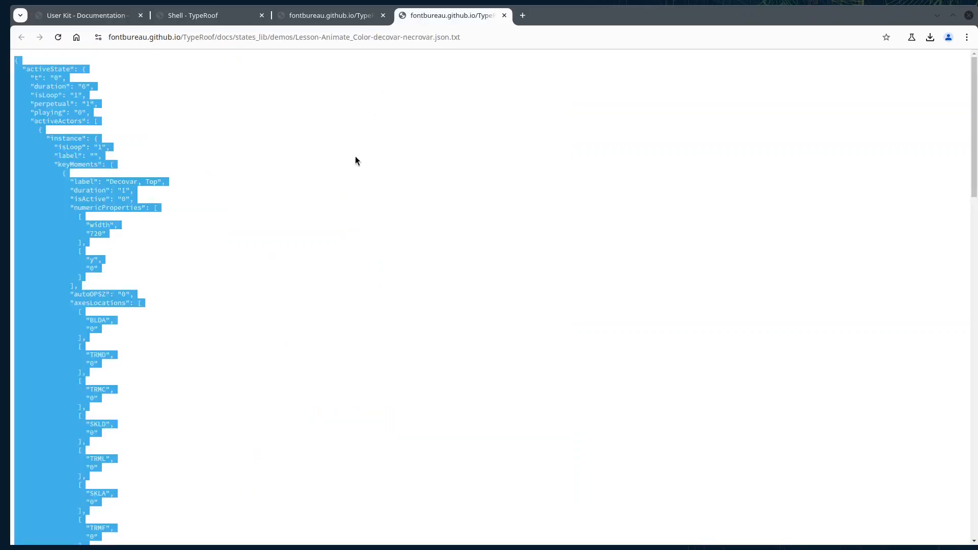
Step: Deserialize the copied initial state in TypeRoof Shell, close the state dialog, and play the animation briefly before pausing it
{"action": "left_click", "coordinate": [181, 21]}
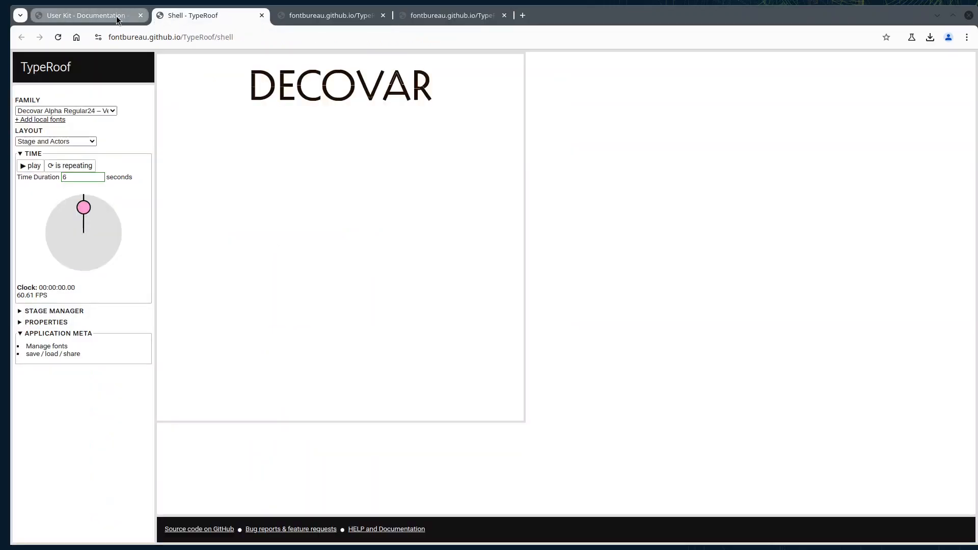
{"action": "left_click", "coordinate": [60, 353]}
{"action": "left_click", "coordinate": [141, 326]}
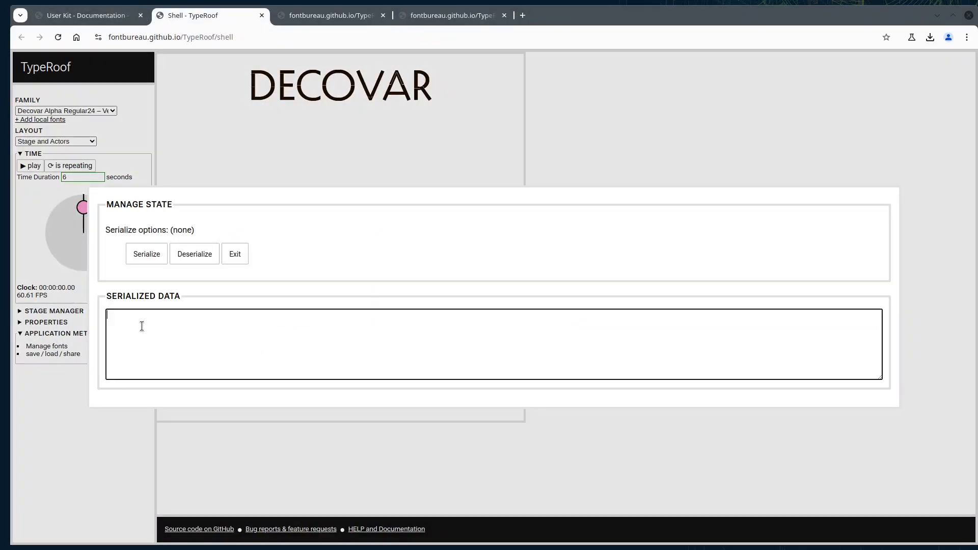
{"action": "key", "text": "ctrl+v"}
{"action": "left_click", "coordinate": [198, 253]}
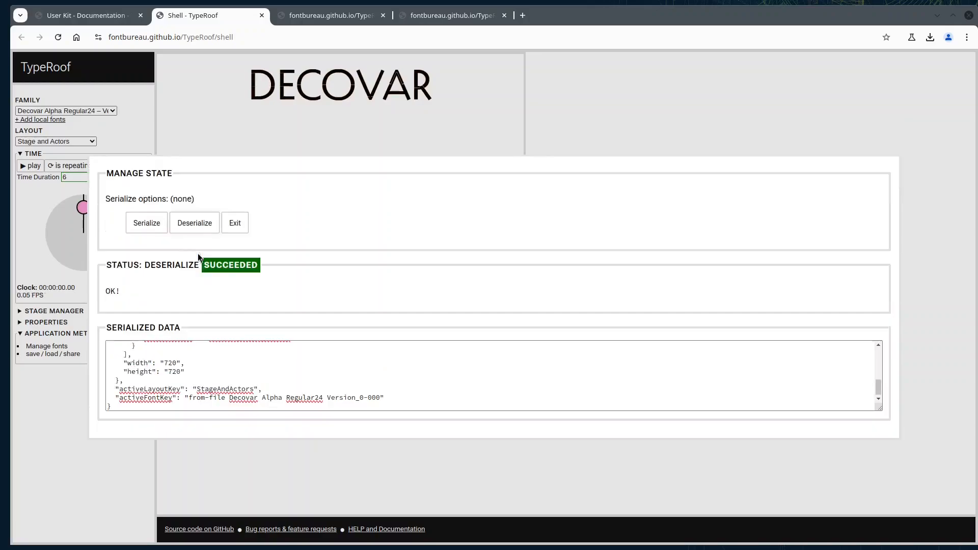
{"action": "left_click", "coordinate": [244, 221]}
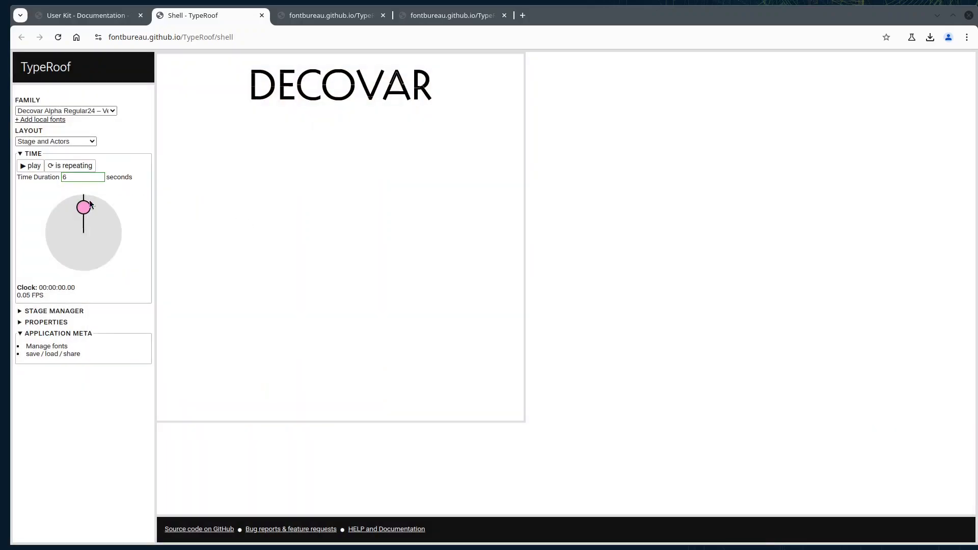
{"action": "left_click", "coordinate": [36, 170]}
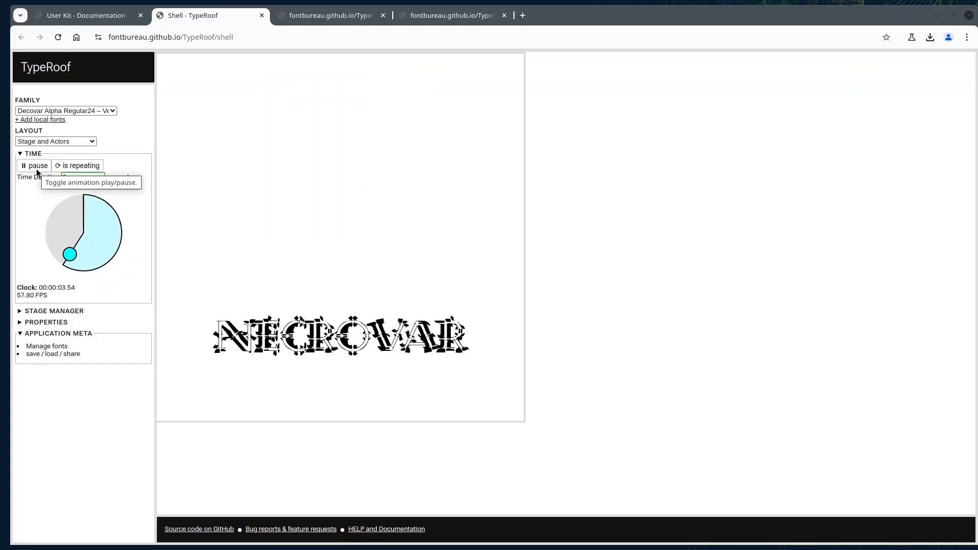
{"action": "left_click", "coordinate": [36, 170]}
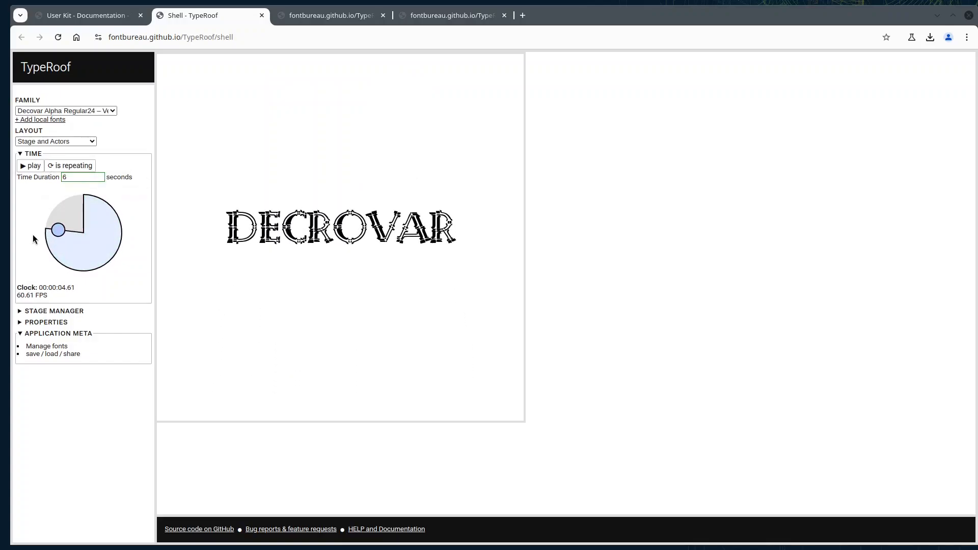
Step: Expand the stage manager and the properties, and select the Line of Text actor to show its key moments
{"action": "left_click", "coordinate": [51, 311]}
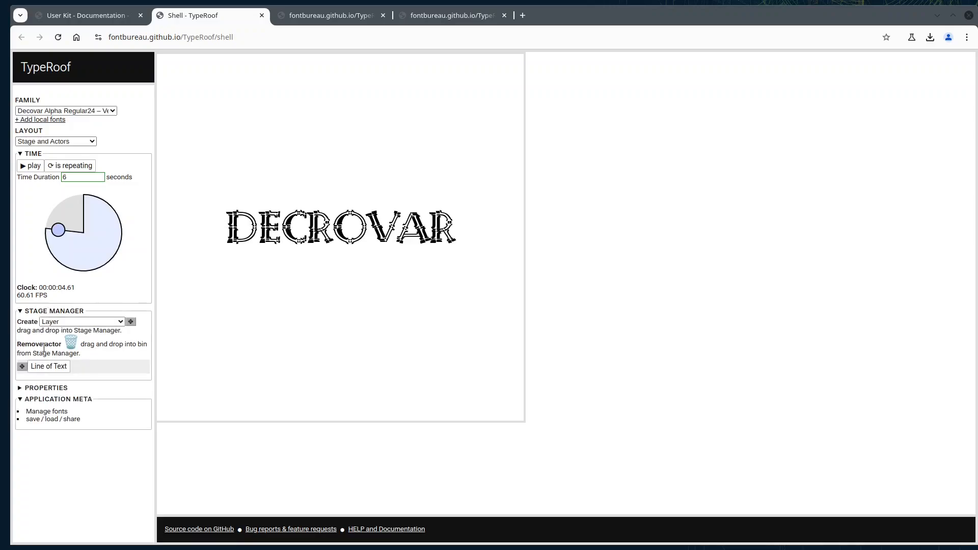
{"action": "left_click", "coordinate": [39, 389]}
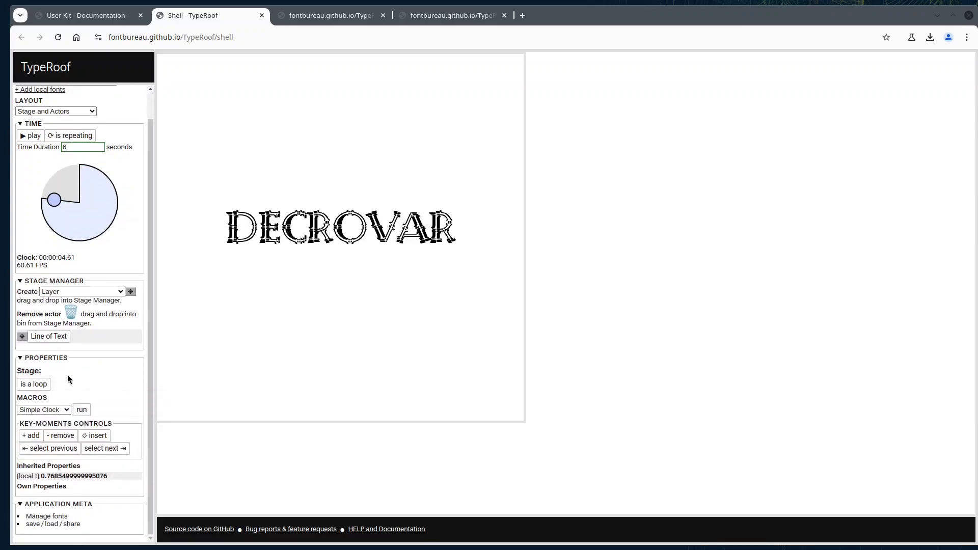
{"action": "left_click", "coordinate": [43, 384]}
{"action": "left_click", "coordinate": [52, 337]}
{"action": "scroll", "coordinate": [113, 397], "scroll_direction": "down", "scroll_amount": 3}
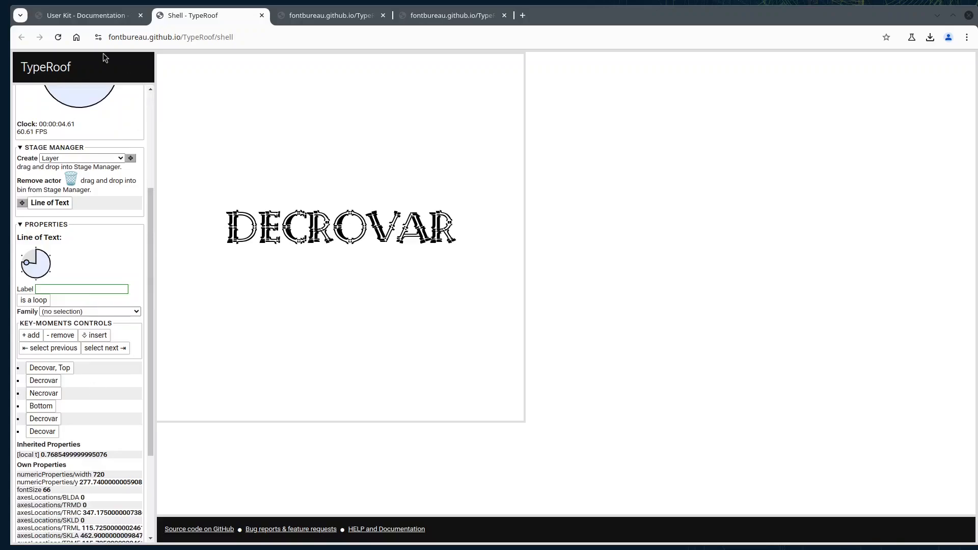
Step: Find Lesson 04: Create a Simple Animation in the User Kit documentation, highlight its heading, and return to TypeRoof Shell
{"action": "left_click", "coordinate": [103, 20]}
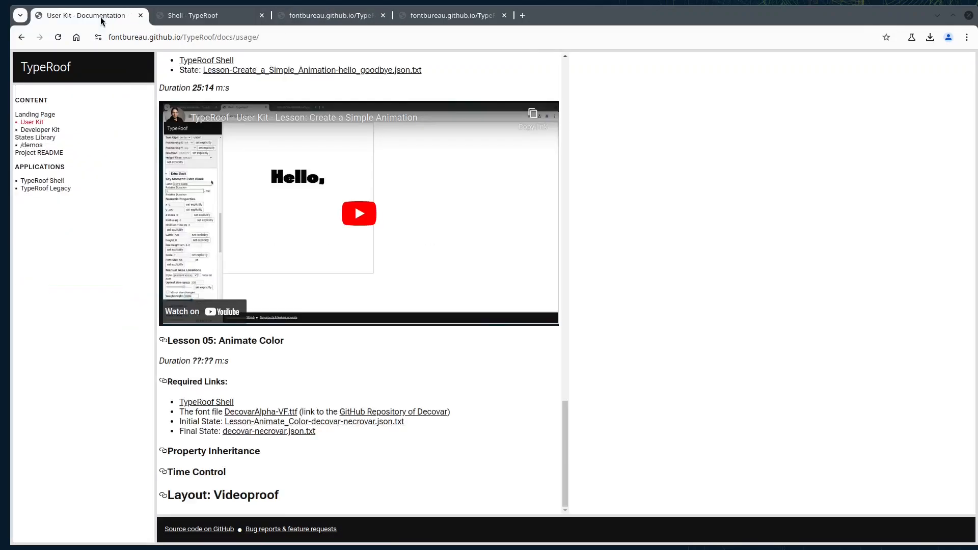
{"action": "scroll", "coordinate": [306, 197], "scroll_direction": "up", "scroll_amount": 4}
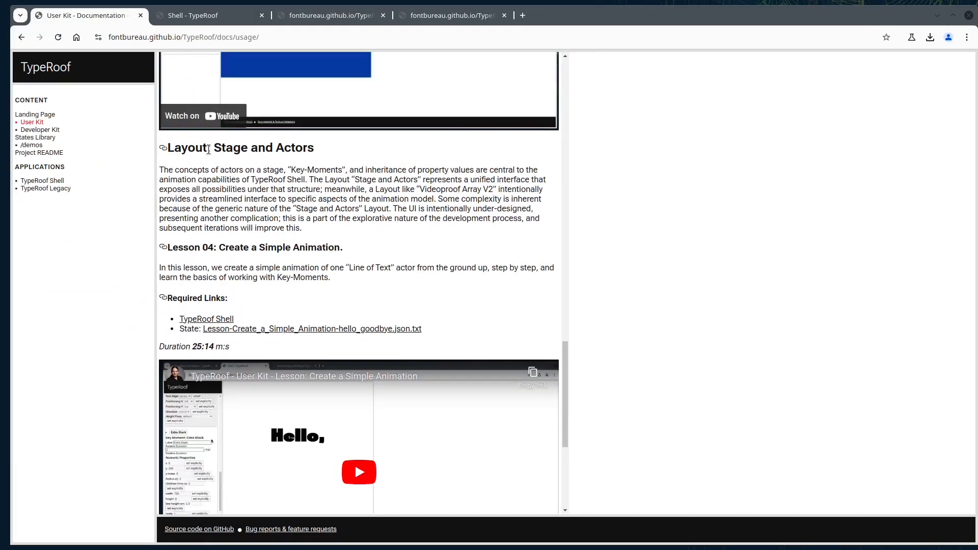
{"action": "left_click_drag", "start_coordinate": [184, 249], "coordinate": [334, 250]}
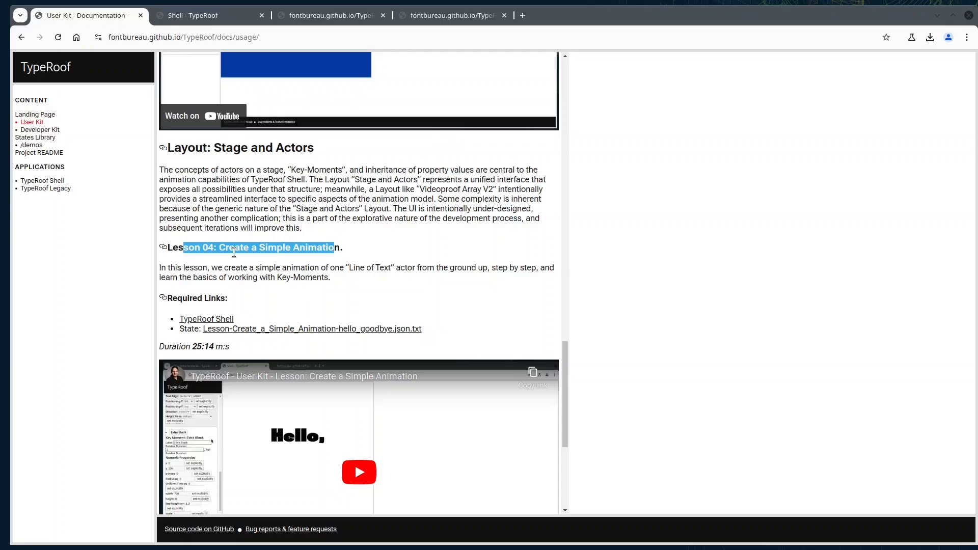
{"action": "double_click", "coordinate": [234, 249]}
{"action": "left_click", "coordinate": [191, 22]}
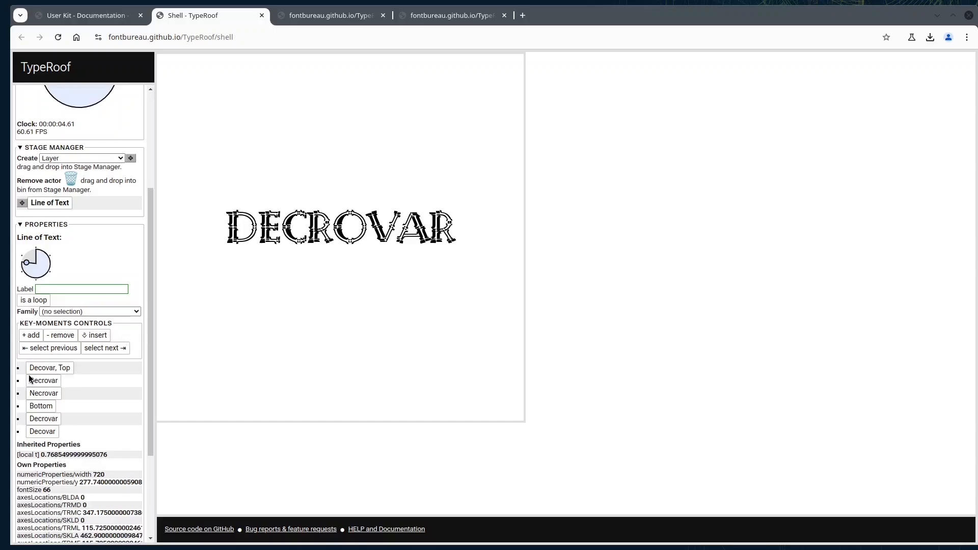
Step: Expand the "Decovar, Top" key moment of the Line of Text actor, examine its properties, and highlight its text content
{"action": "left_click", "coordinate": [60, 369]}
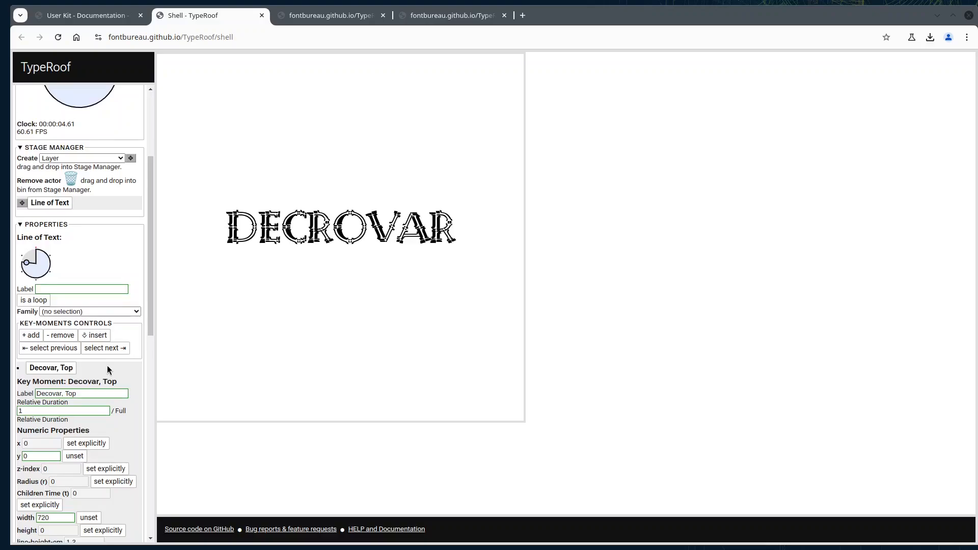
{"action": "scroll", "coordinate": [108, 370], "scroll_direction": "down", "scroll_amount": 1}
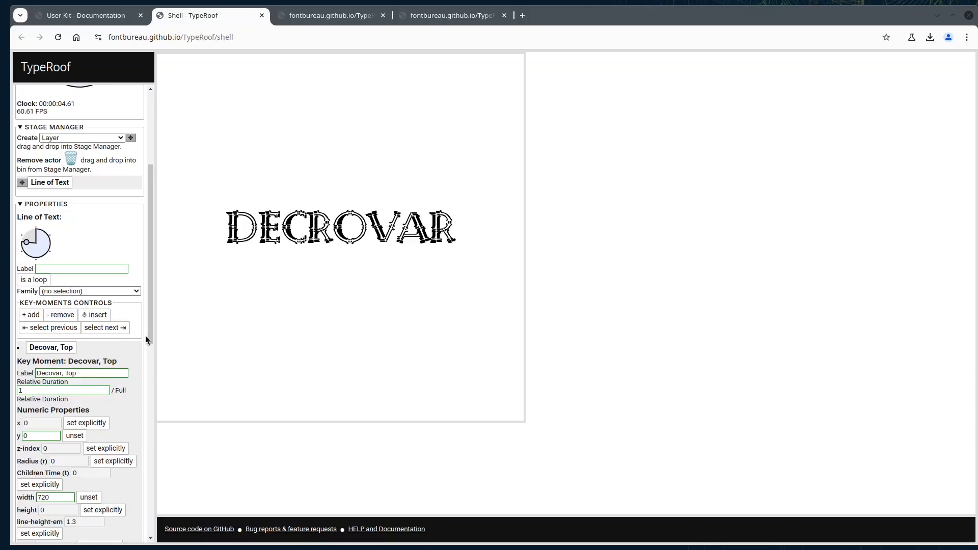
{"action": "scroll", "coordinate": [108, 404], "scroll_direction": "down", "scroll_amount": 5}
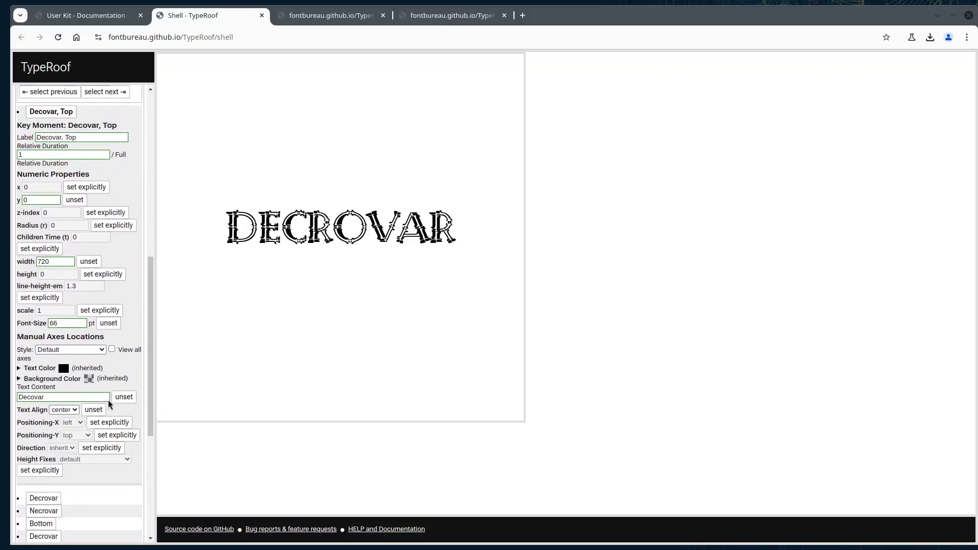
{"action": "scroll", "coordinate": [51, 205], "scroll_direction": "up", "scroll_amount": 6}
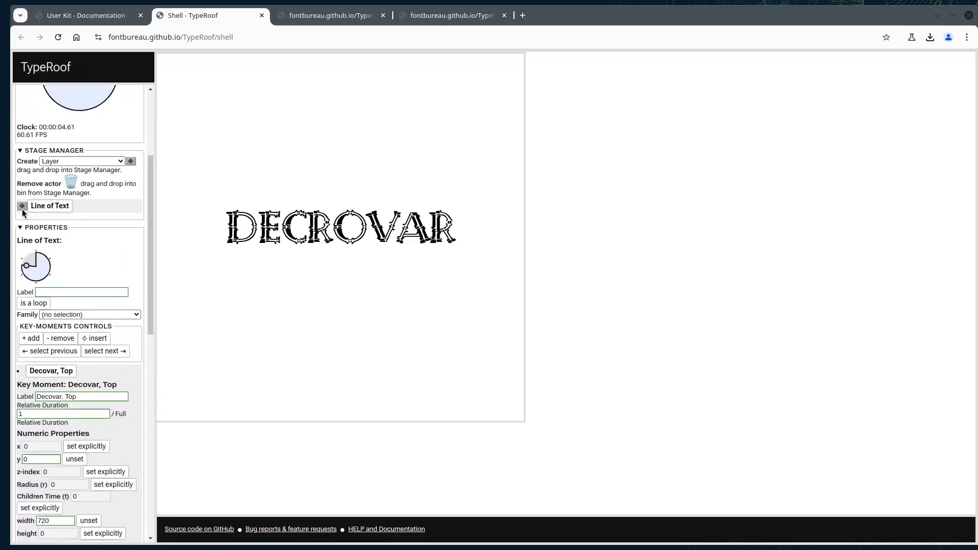
{"action": "scroll", "coordinate": [100, 383], "scroll_direction": "down", "scroll_amount": 5}
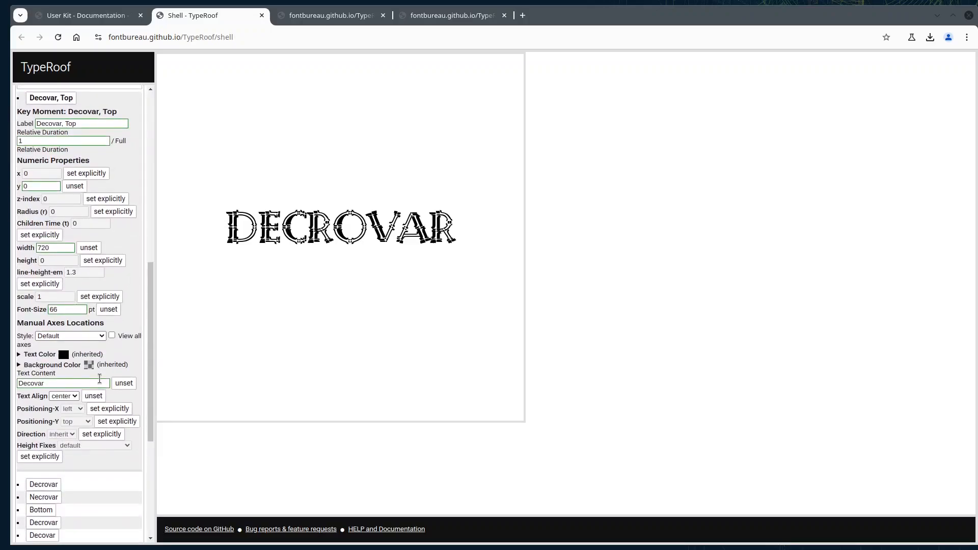
{"action": "double_click", "coordinate": [44, 384]}
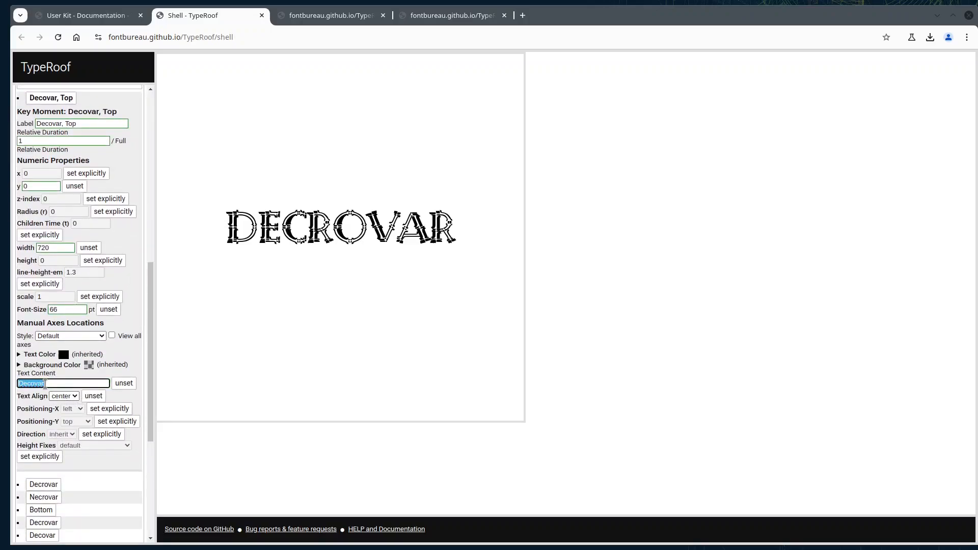
Step: Examine the font size, width and y position of the "Decovar, Top" key moment, and collapse it
{"action": "double_click", "coordinate": [65, 309]}
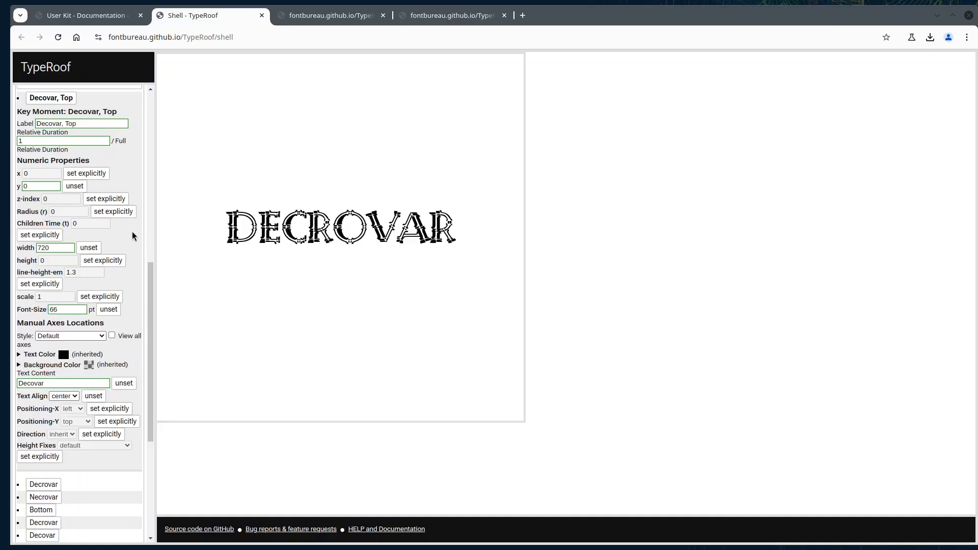
{"action": "scroll", "coordinate": [132, 232], "scroll_direction": "up", "scroll_amount": 2}
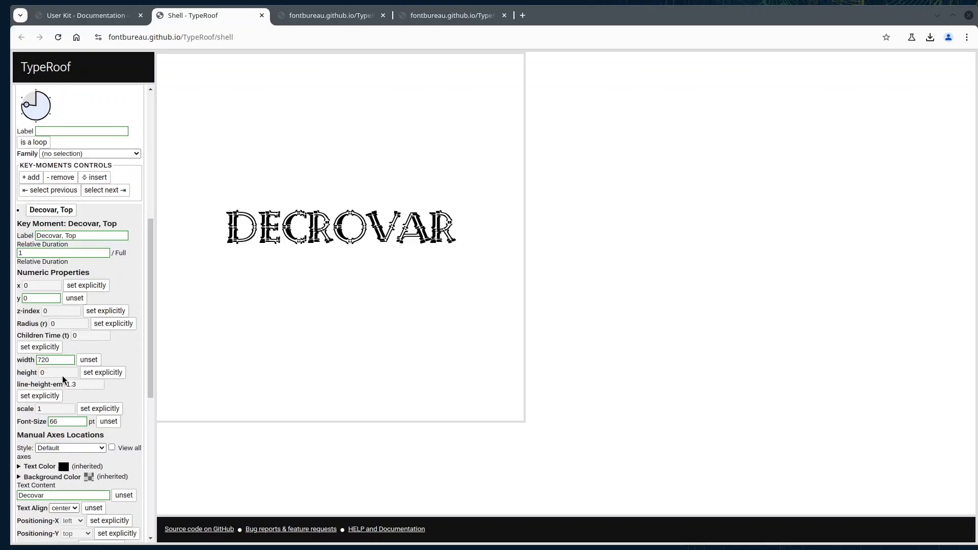
{"action": "double_click", "coordinate": [53, 360]}
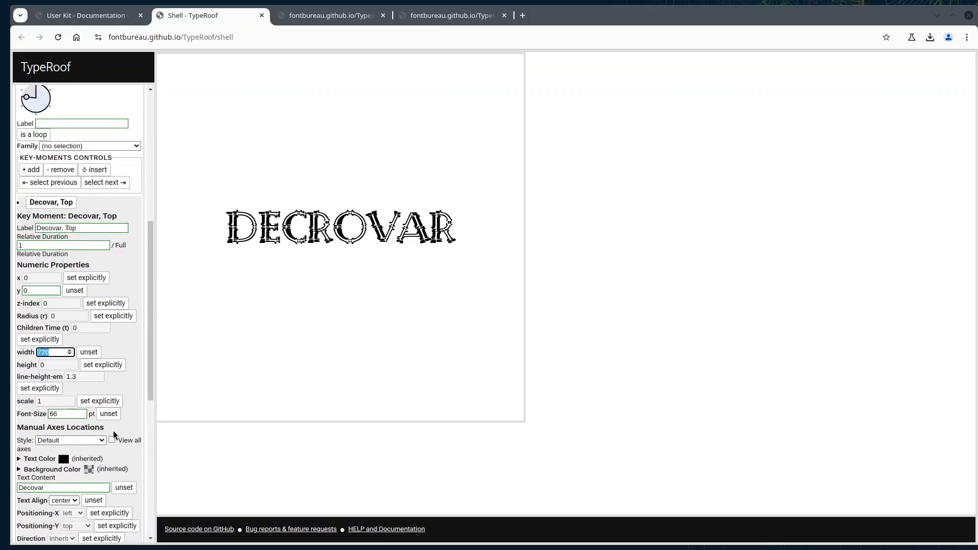
{"action": "scroll", "coordinate": [114, 435], "scroll_direction": "down", "scroll_amount": 5}
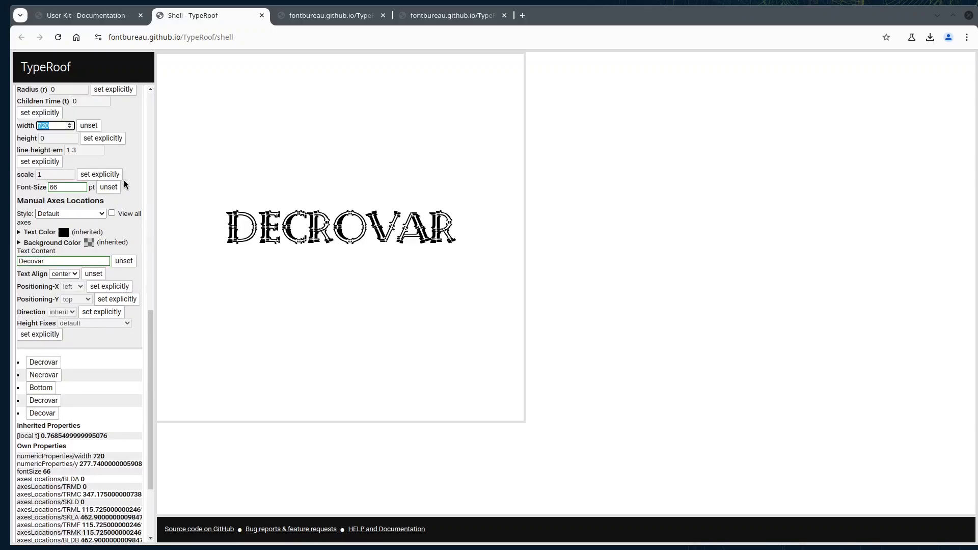
{"action": "scroll", "coordinate": [126, 184], "scroll_direction": "up", "scroll_amount": 4}
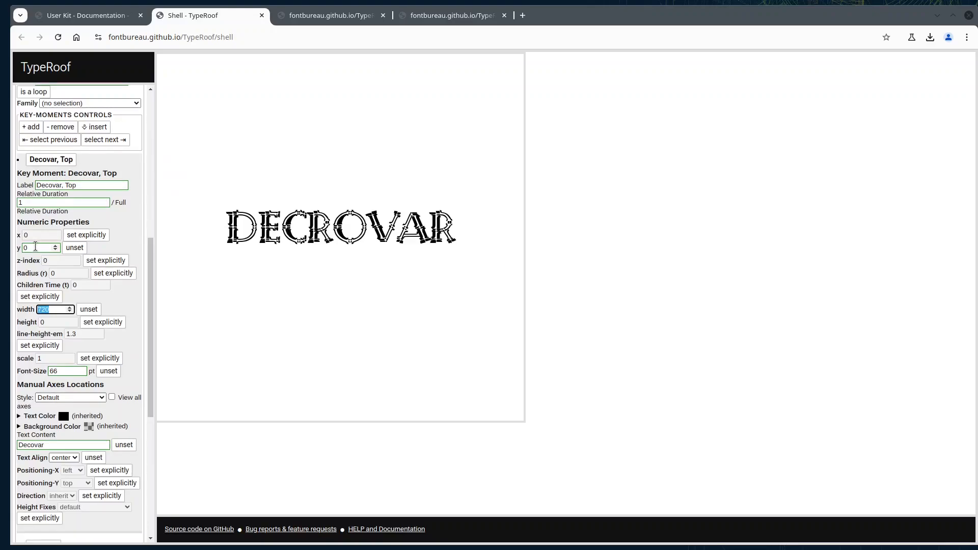
{"action": "left_click", "coordinate": [53, 162]}
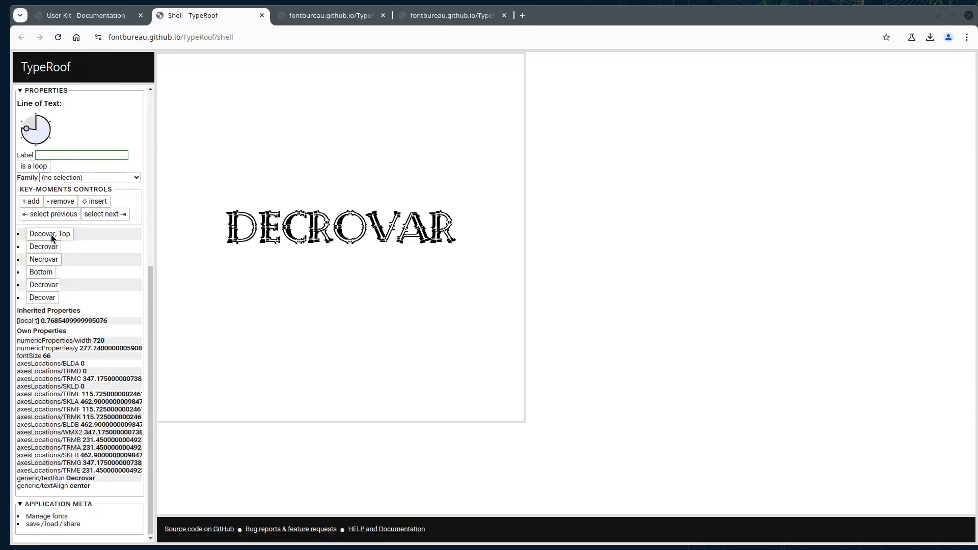
Step: Expand the "Bottom" key moment and examine its y position and the styles available for its manual axes locations
{"action": "left_click", "coordinate": [44, 273]}
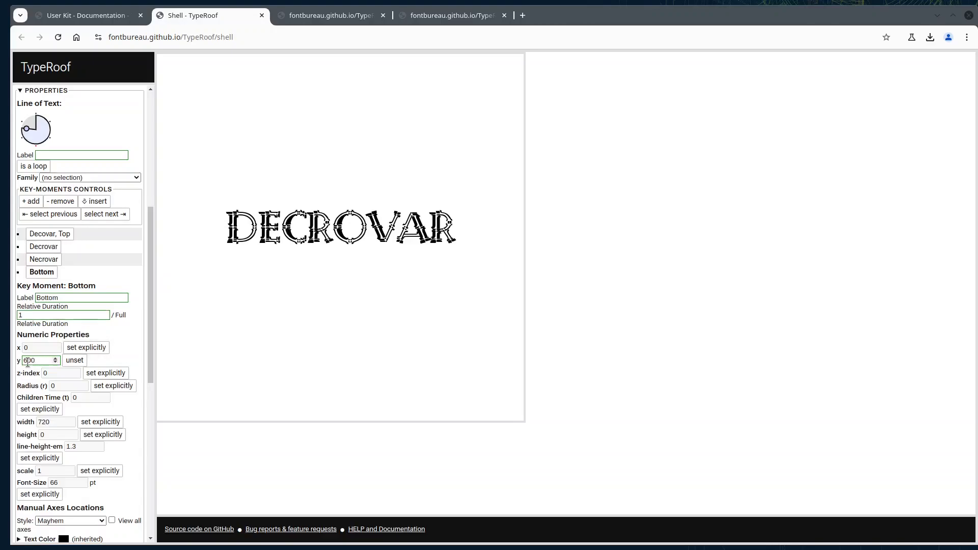
{"action": "scroll", "coordinate": [123, 393], "scroll_direction": "down", "scroll_amount": 1}
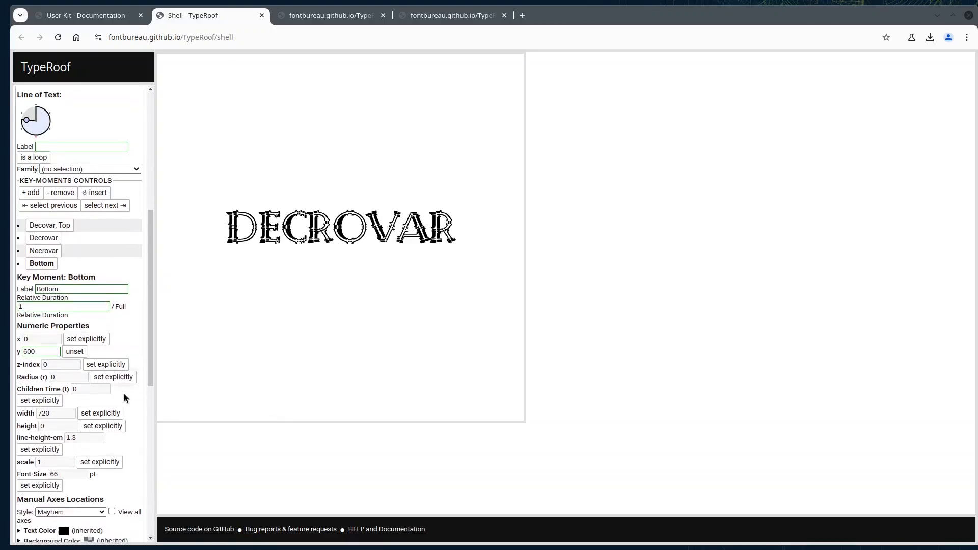
{"action": "scroll", "coordinate": [85, 412], "scroll_direction": "down", "scroll_amount": 3}
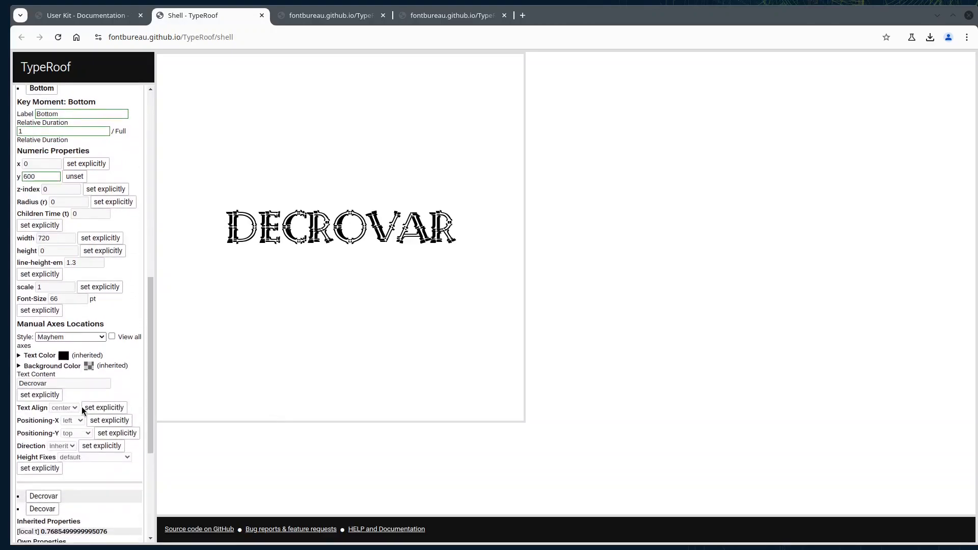
{"action": "left_click", "coordinate": [102, 338]}
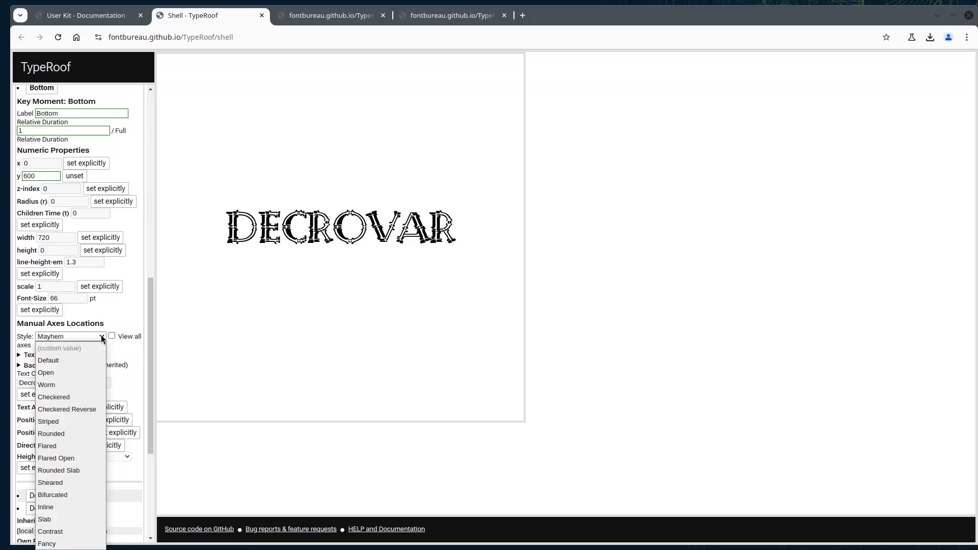
{"action": "left_click", "coordinate": [102, 338]}
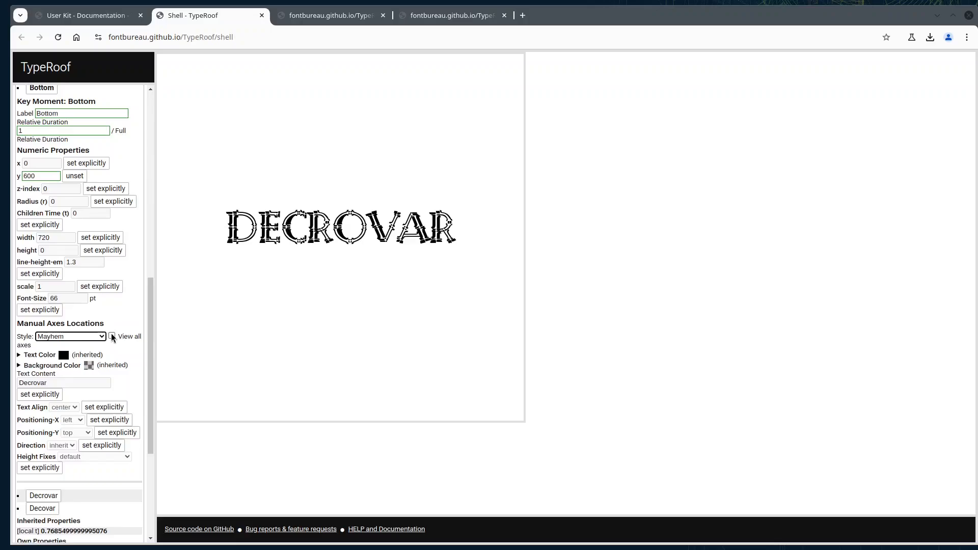
Step: Enable the view of all axes for the "Bottom" key moment, examine the axis values and style, and collapse the key moment
{"action": "left_click", "coordinate": [112, 337]}
{"action": "scroll", "coordinate": [123, 377], "scroll_direction": "down", "scroll_amount": 5}
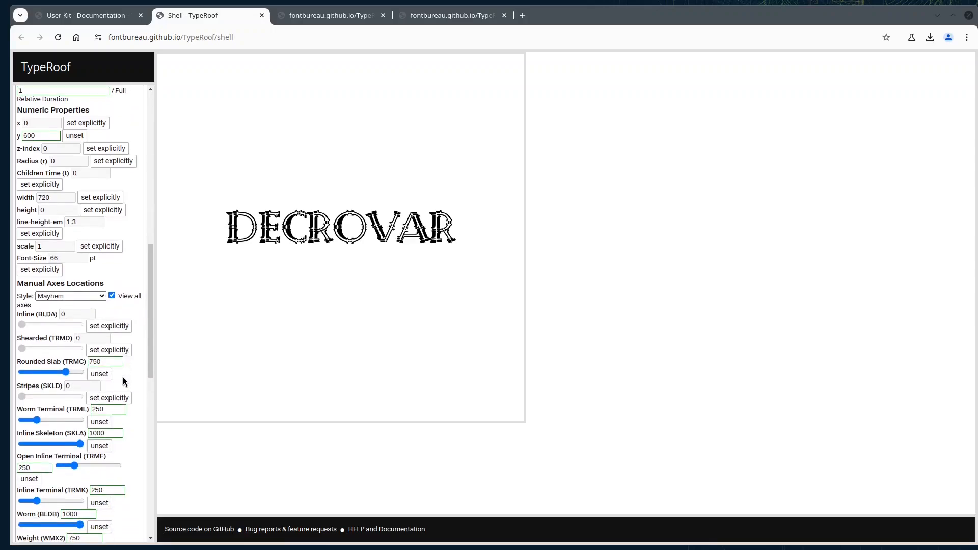
{"action": "scroll", "coordinate": [123, 382], "scroll_direction": "down", "scroll_amount": 1}
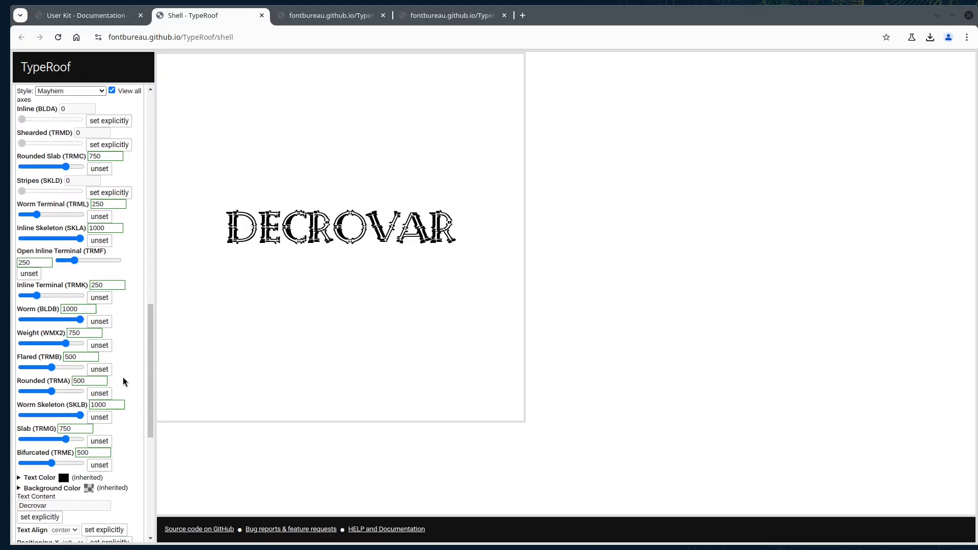
{"action": "scroll", "coordinate": [123, 380], "scroll_direction": "up", "scroll_amount": 1}
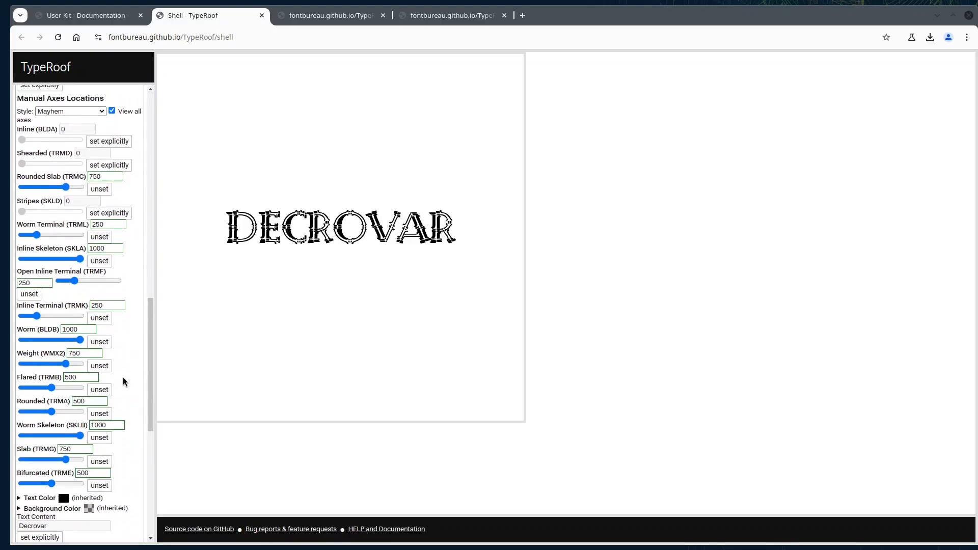
{"action": "scroll", "coordinate": [125, 372], "scroll_direction": "up", "scroll_amount": 2}
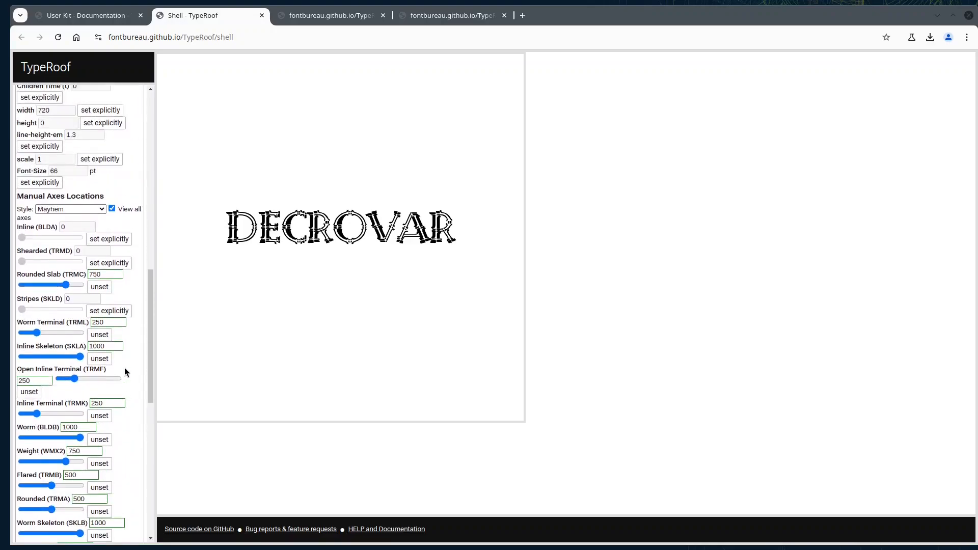
{"action": "scroll", "coordinate": [125, 372], "scroll_direction": "up", "scroll_amount": 1}
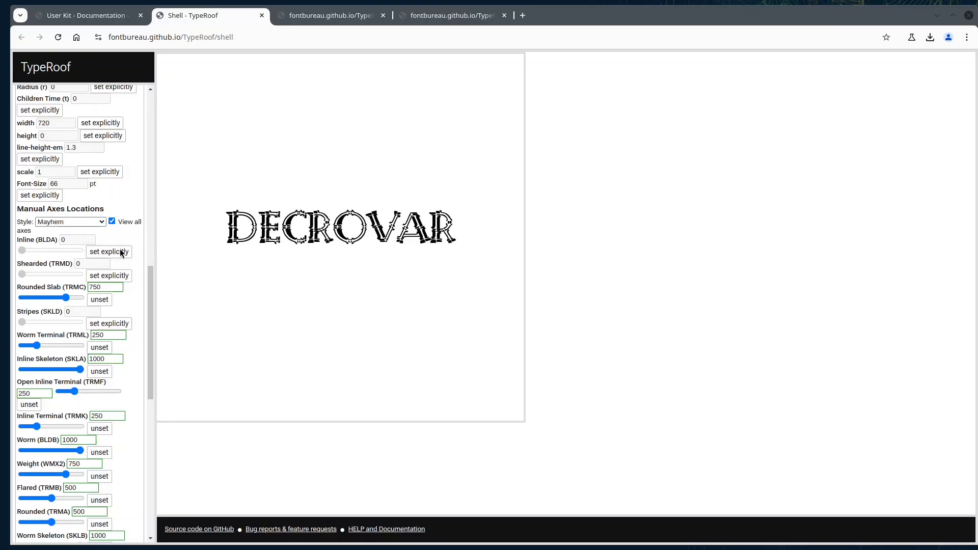
{"action": "left_click", "coordinate": [92, 225]}
{"action": "left_click", "coordinate": [95, 221]}
{"action": "scroll", "coordinate": [72, 231], "scroll_direction": "up", "scroll_amount": 4}
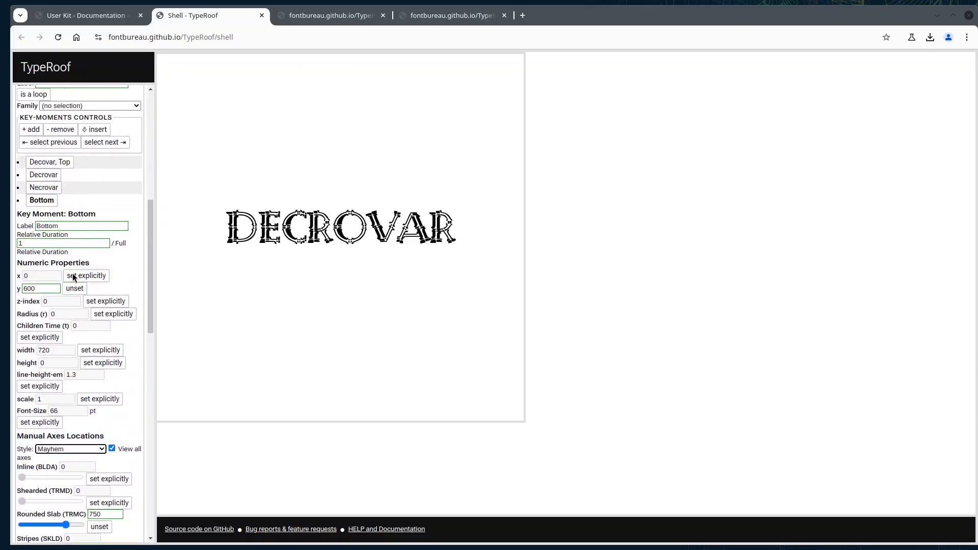
{"action": "left_click", "coordinate": [42, 202]}
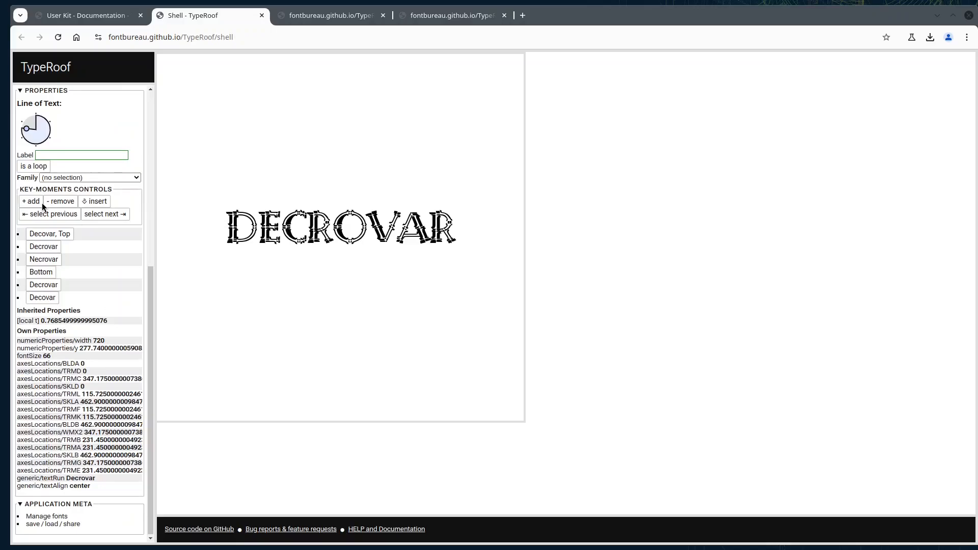
Step: Expand the final "Decovar" key moment, highlight its text content, and briefly check the first "Decrovar" key moment
{"action": "left_click", "coordinate": [41, 301]}
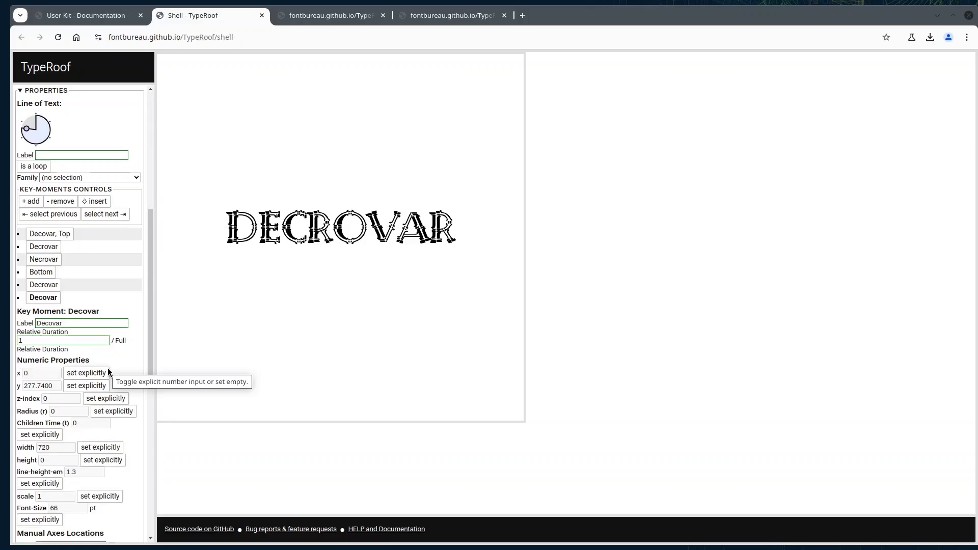
{"action": "scroll", "coordinate": [108, 369], "scroll_direction": "down", "scroll_amount": 6}
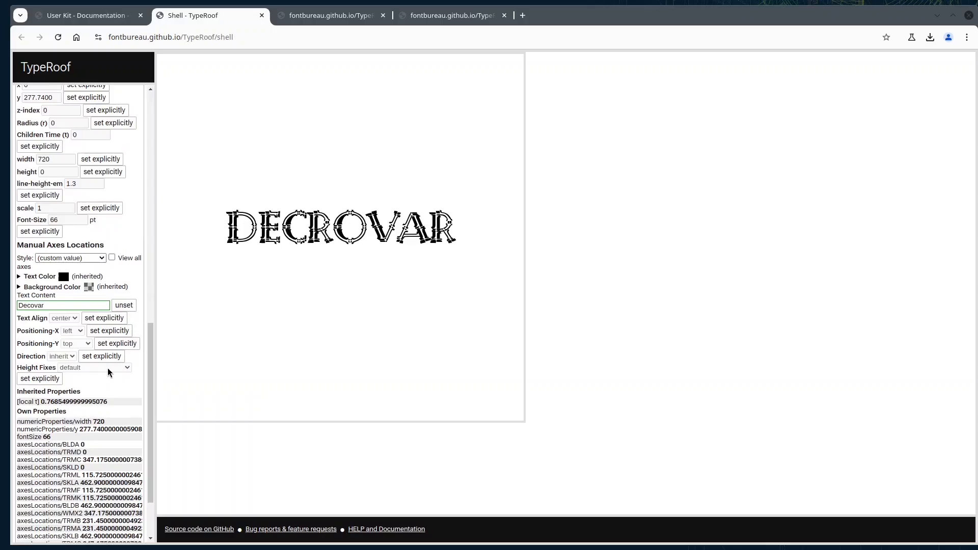
{"action": "double_click", "coordinate": [54, 306]}
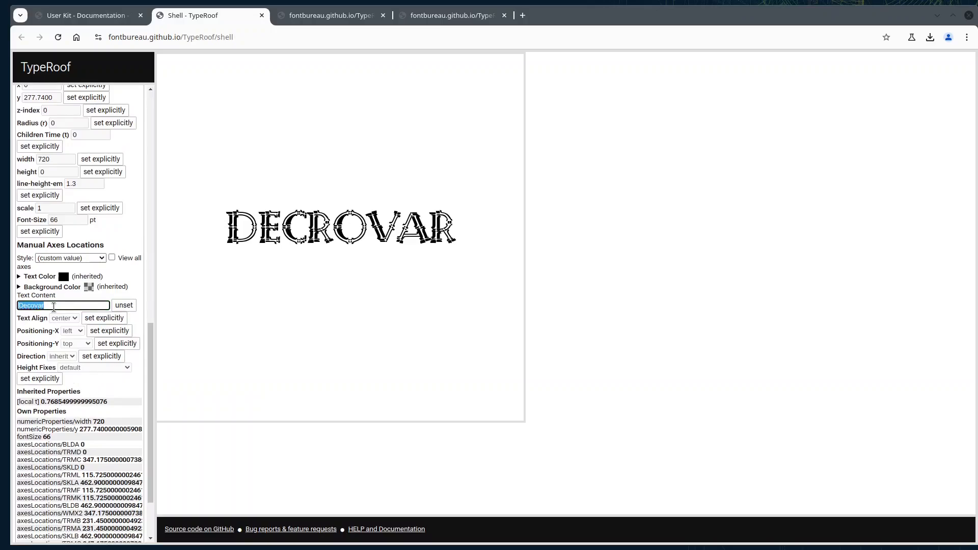
{"action": "scroll", "coordinate": [106, 174], "scroll_direction": "up", "scroll_amount": 5}
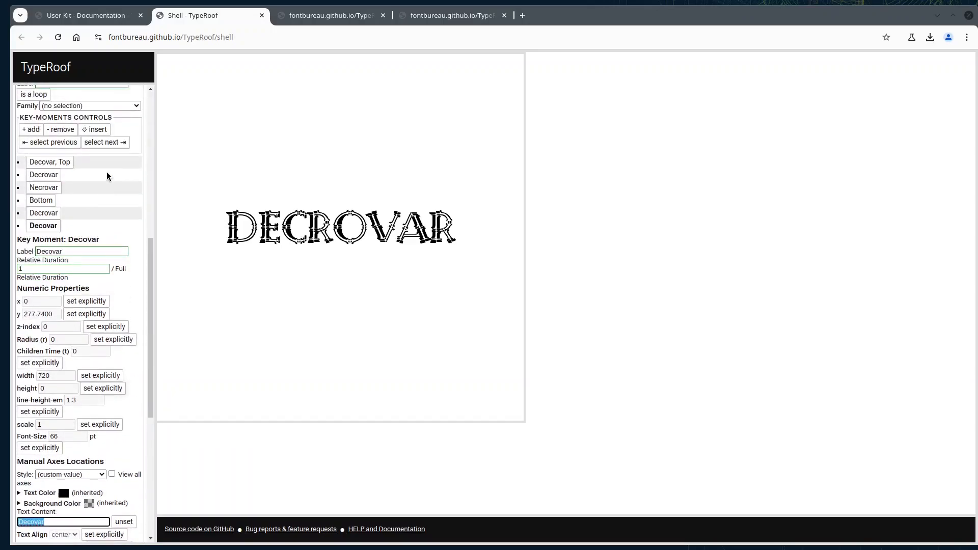
{"action": "left_click", "coordinate": [45, 235]}
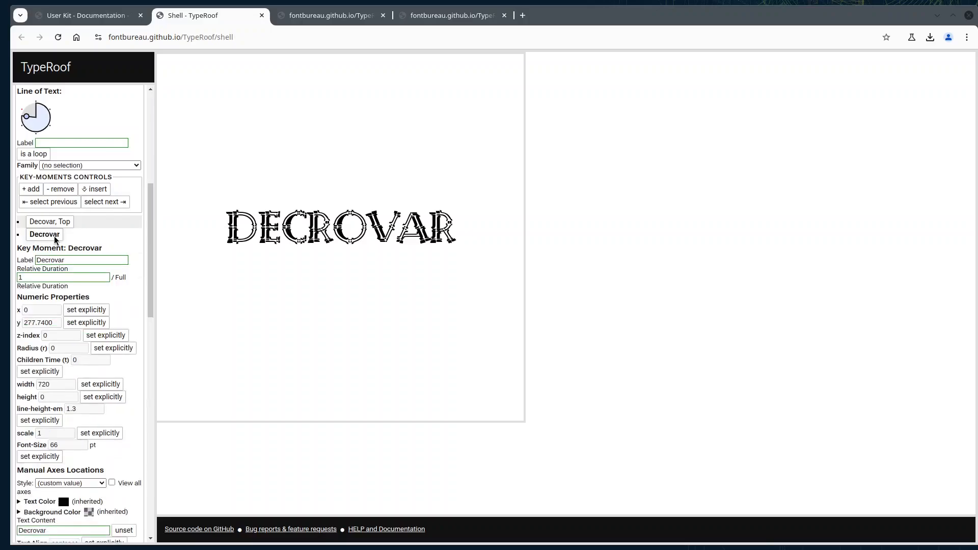
{"action": "left_click", "coordinate": [52, 239]}
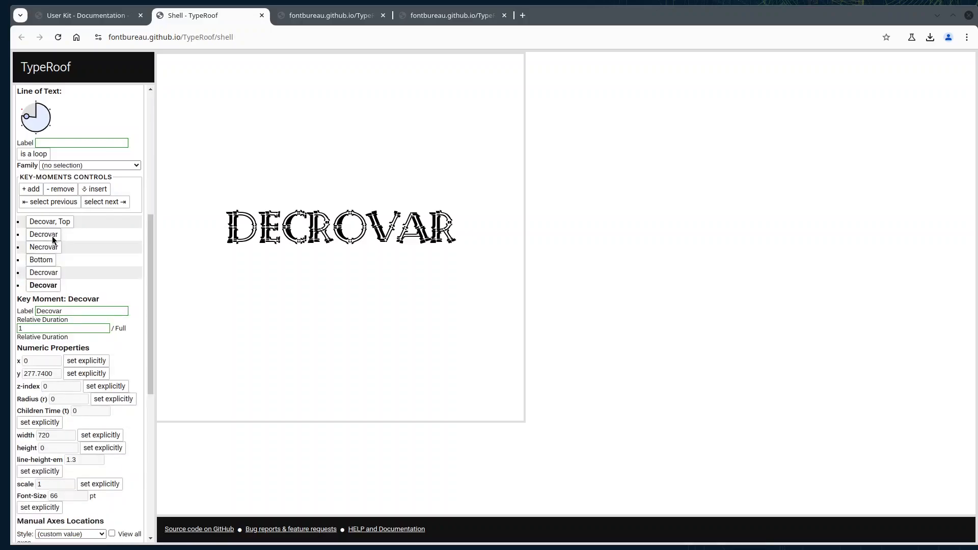
Step: Expand the second "Decrovar" key moment after "Bottom", highlight its label, examine its properties, and collapse it
{"action": "left_click", "coordinate": [50, 274]}
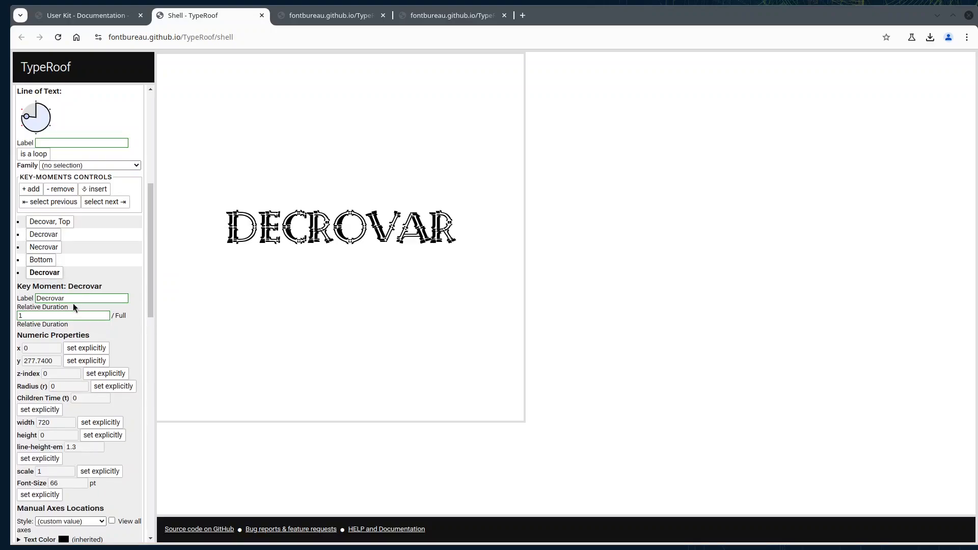
{"action": "double_click", "coordinate": [57, 298]}
{"action": "scroll", "coordinate": [90, 323], "scroll_direction": "down", "scroll_amount": 3}
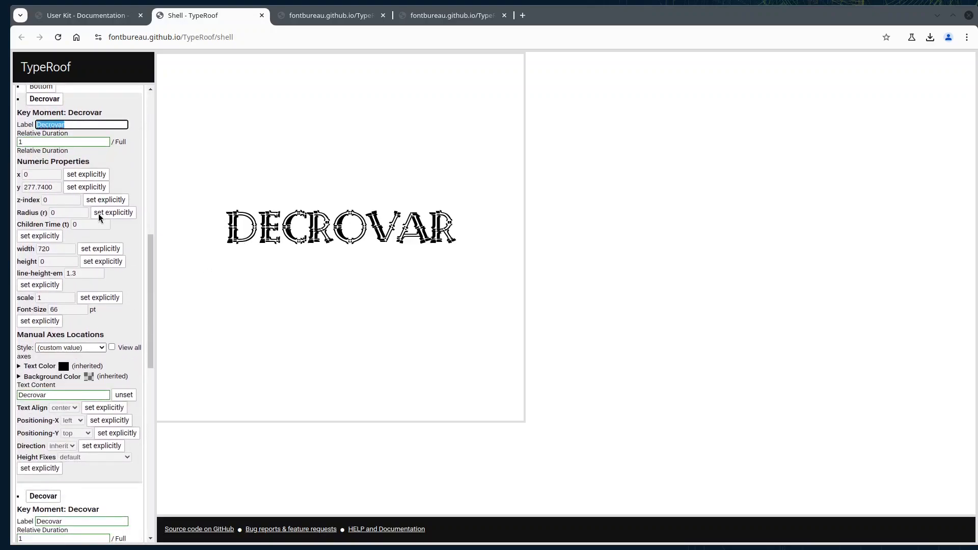
{"action": "scroll", "coordinate": [99, 216], "scroll_direction": "up", "scroll_amount": 2}
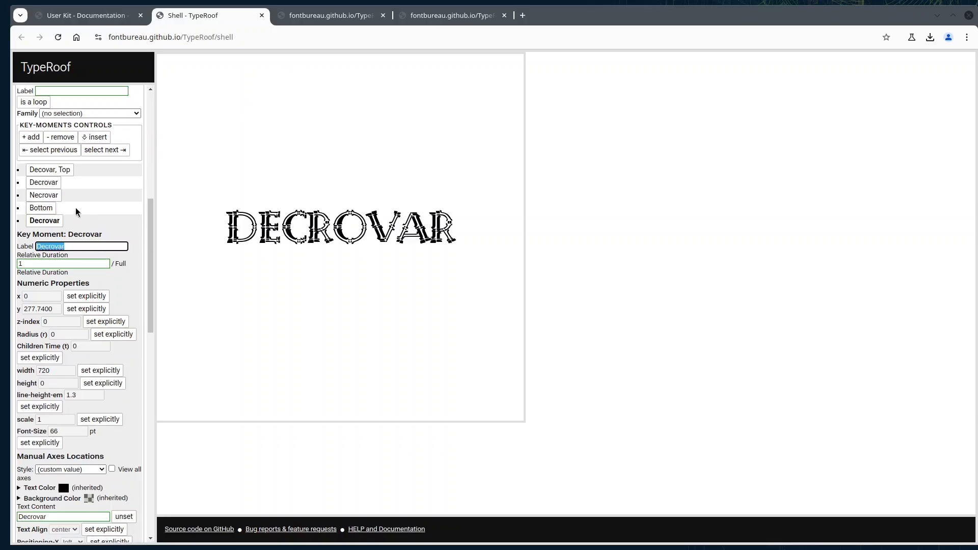
{"action": "left_click", "coordinate": [46, 222]}
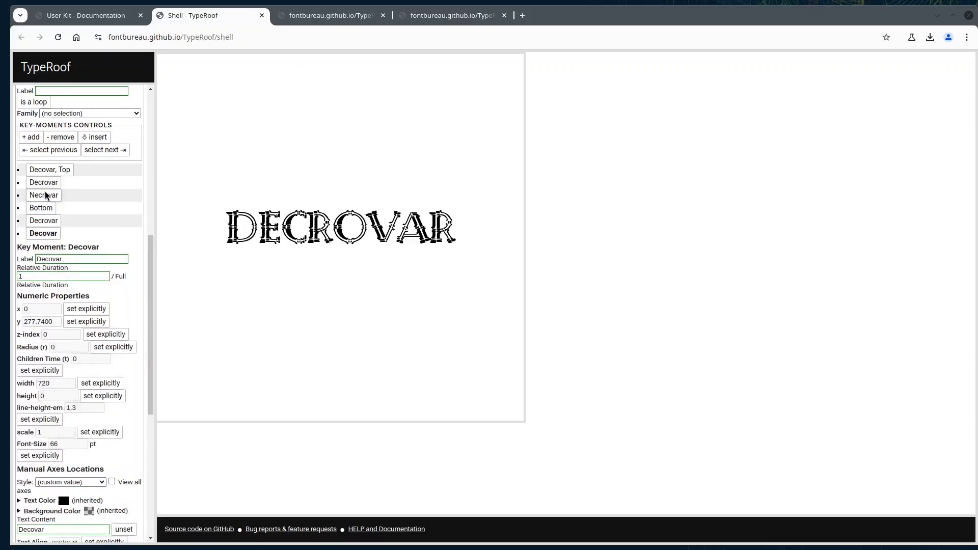
Step: Expand the "Necrovar" key moment, examine its properties, and highlight its text content
{"action": "left_click", "coordinate": [45, 195]}
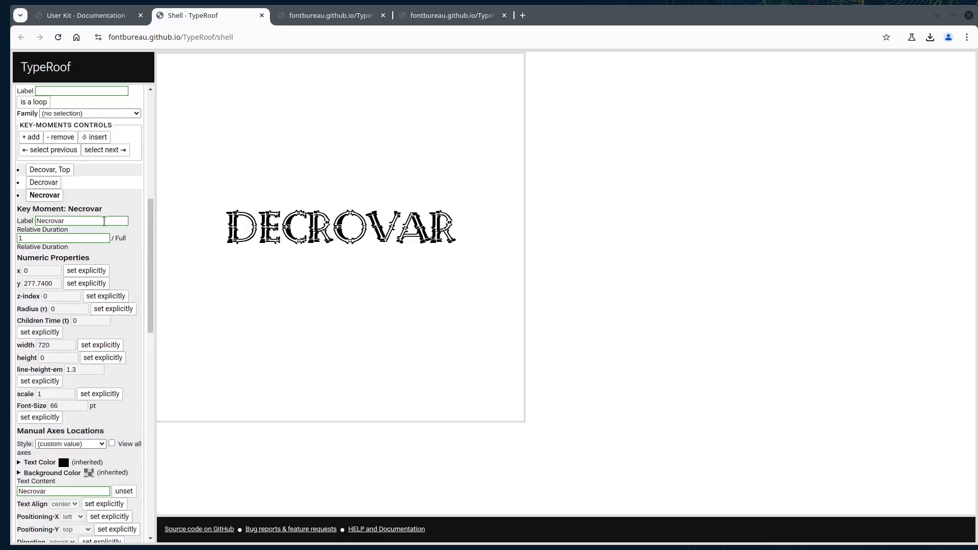
{"action": "scroll", "coordinate": [95, 308], "scroll_direction": "down", "scroll_amount": 5}
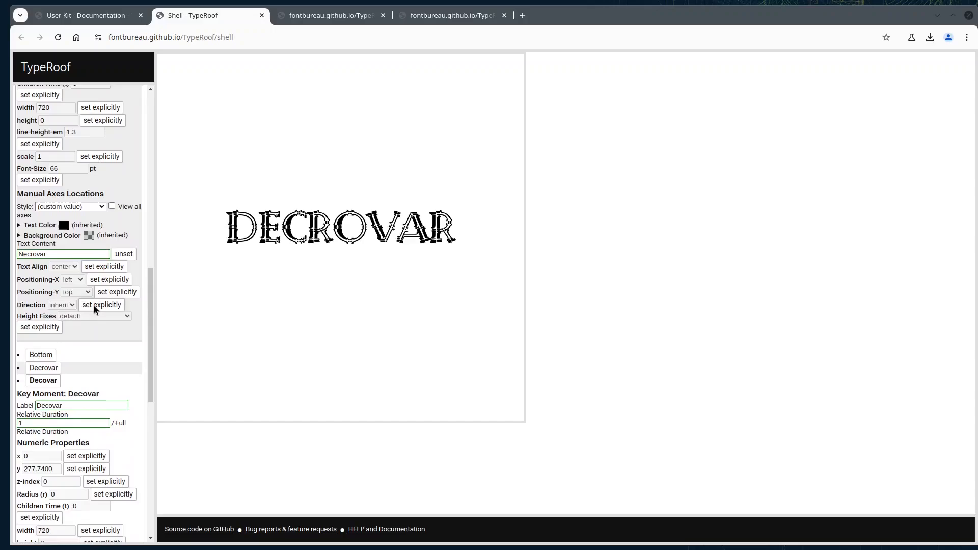
{"action": "scroll", "coordinate": [95, 308], "scroll_direction": "up", "scroll_amount": 5}
{"action": "scroll", "coordinate": [95, 309], "scroll_direction": "down", "scroll_amount": 6}
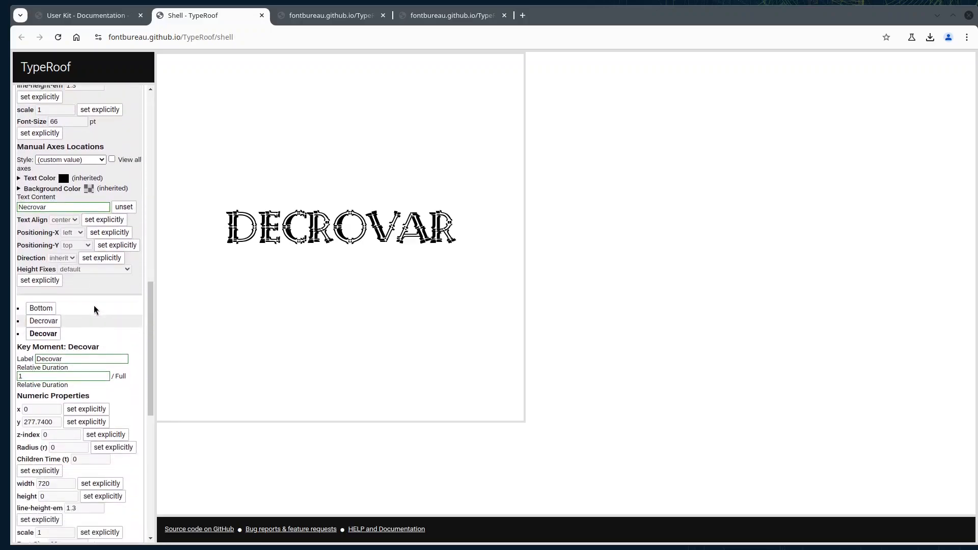
{"action": "scroll", "coordinate": [94, 308], "scroll_direction": "down", "scroll_amount": 6}
{"action": "scroll", "coordinate": [94, 308], "scroll_direction": "up", "scroll_amount": 3}
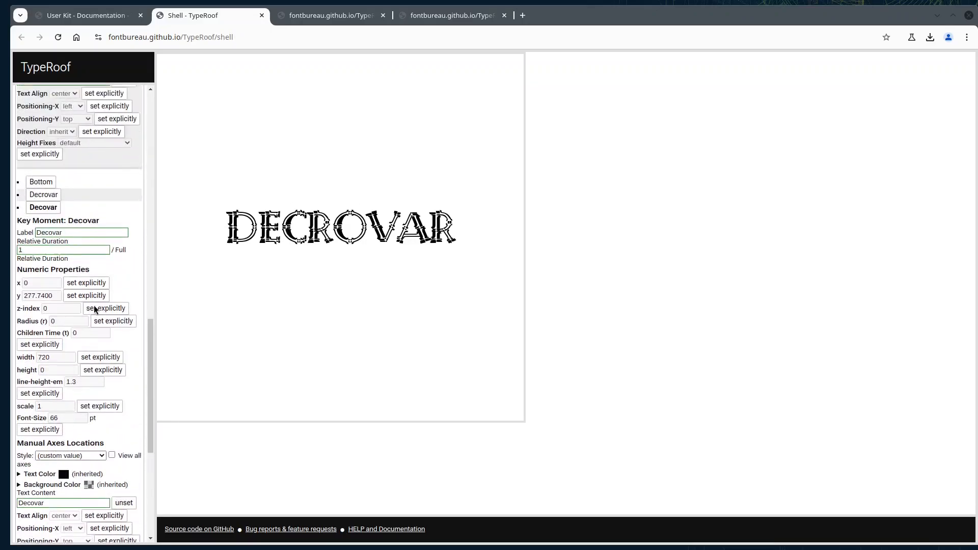
{"action": "scroll", "coordinate": [95, 308], "scroll_direction": "up", "scroll_amount": 3}
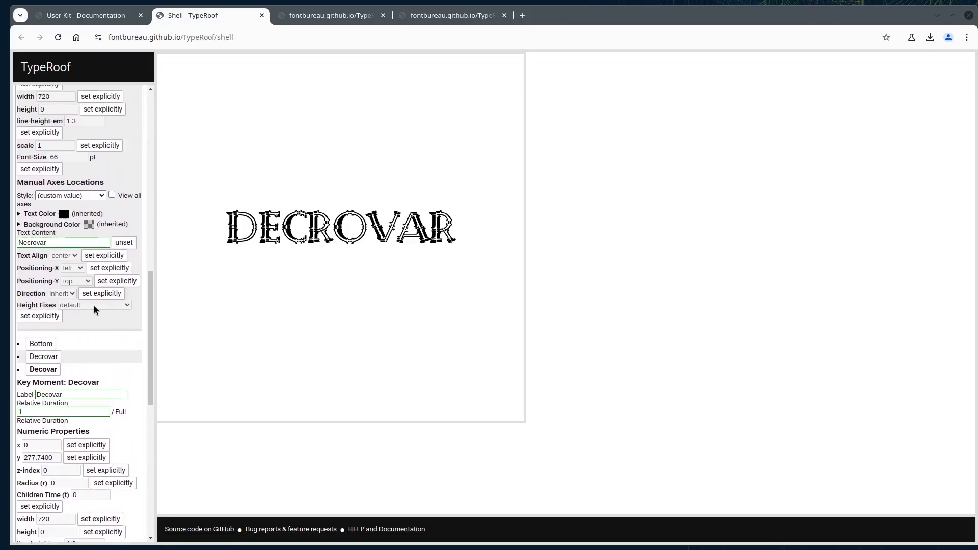
{"action": "scroll", "coordinate": [94, 308], "scroll_direction": "up", "scroll_amount": 1}
{"action": "double_click", "coordinate": [49, 268]}
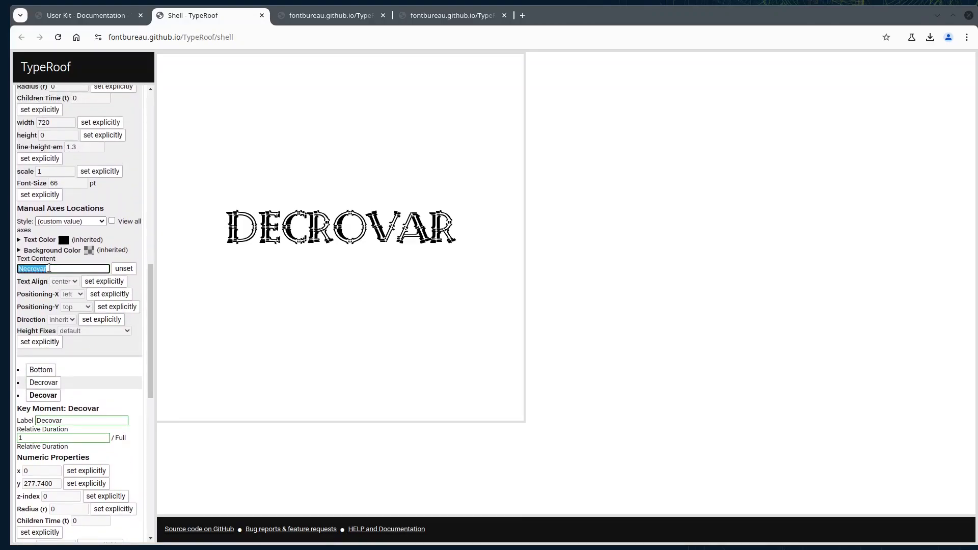
{"action": "left_click", "coordinate": [48, 269]}
{"action": "scroll", "coordinate": [121, 204], "scroll_direction": "up", "scroll_amount": 2}
{"action": "scroll", "coordinate": [121, 204], "scroll_direction": "up", "scroll_amount": 3}
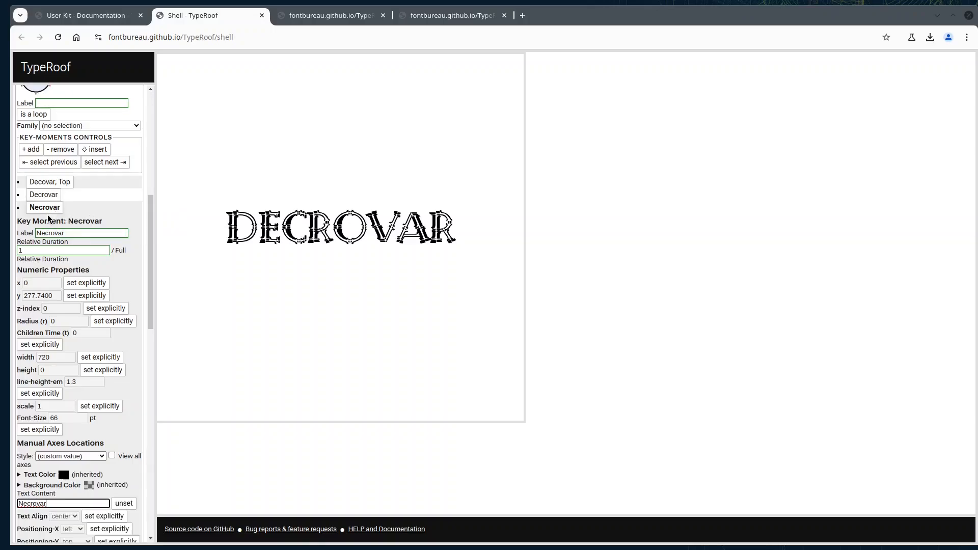
Step: Collapse the "Necrovar" key moment and scrub the animation clock to about 5.98 seconds
{"action": "left_click", "coordinate": [50, 207]}
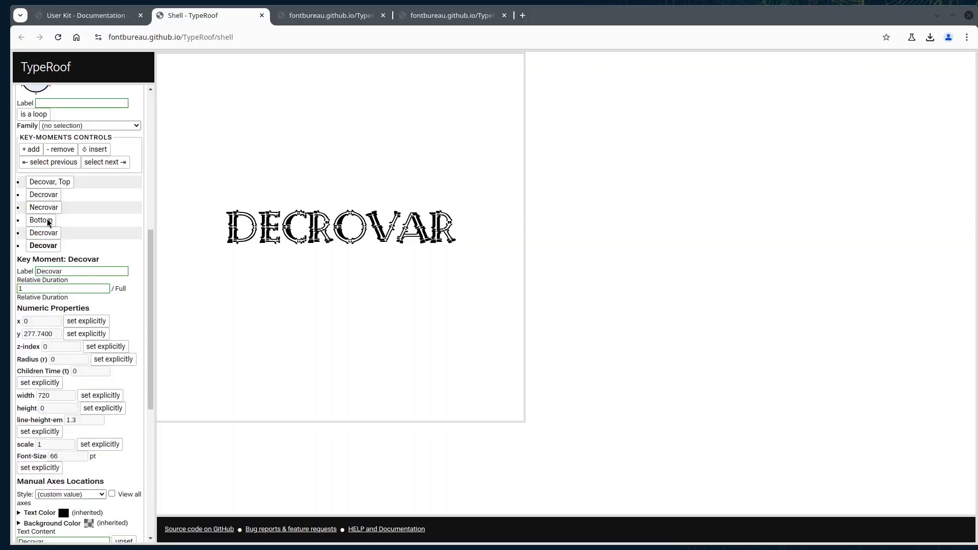
{"action": "scroll", "coordinate": [82, 195], "scroll_direction": "up", "scroll_amount": 5}
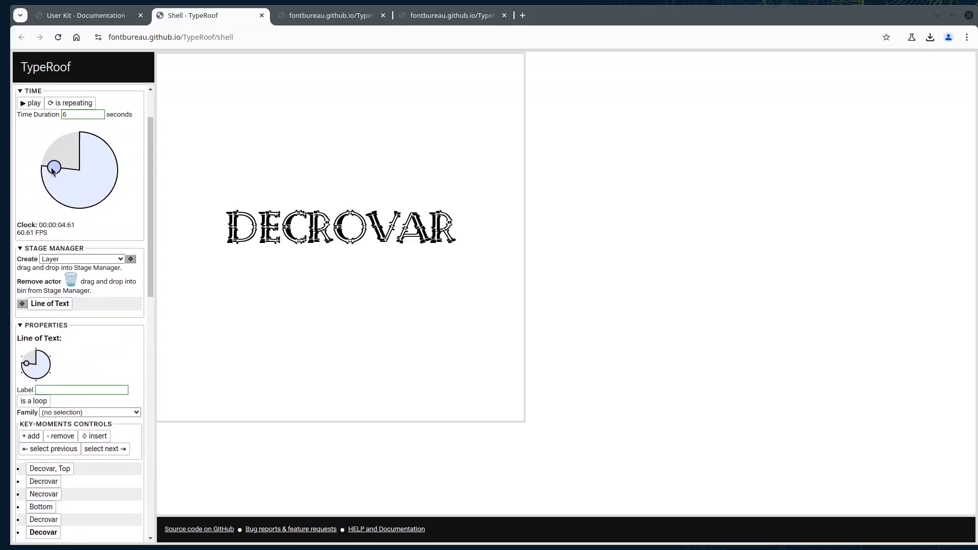
{"action": "left_click_drag", "start_coordinate": [54, 166], "coordinate": [83, 147]}
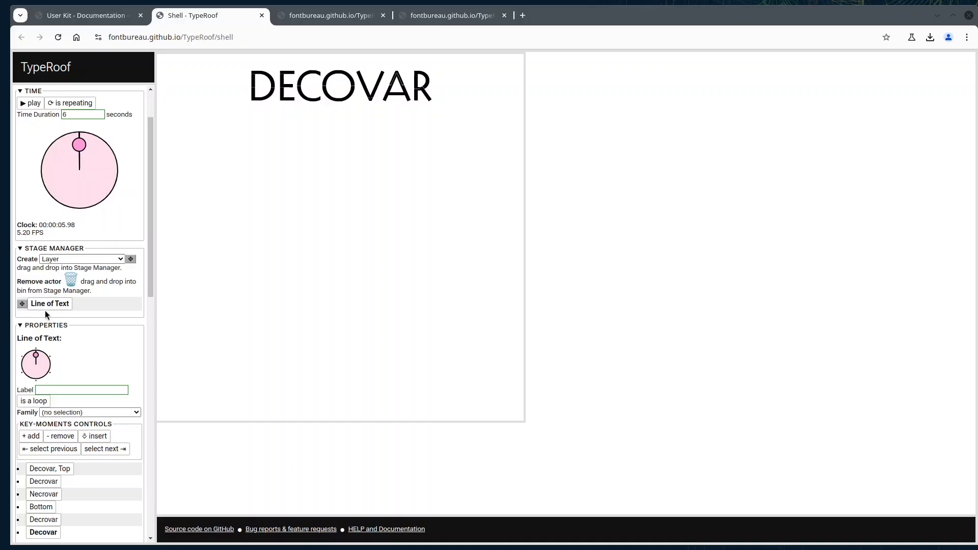
Step: Deselect the Line of Text actor to expose the Stage properties, play the animation, and pause it
{"action": "left_click", "coordinate": [59, 309]}
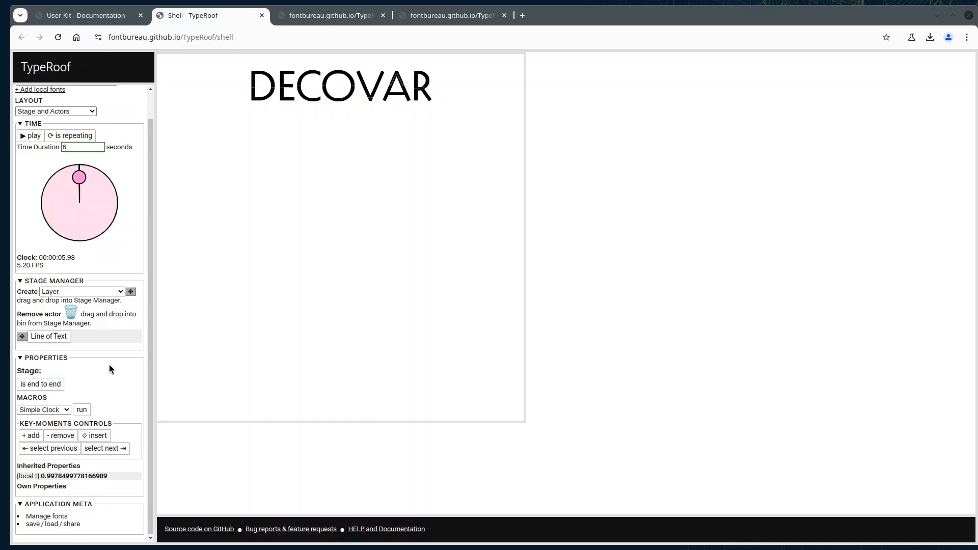
{"action": "left_click", "coordinate": [30, 136]}
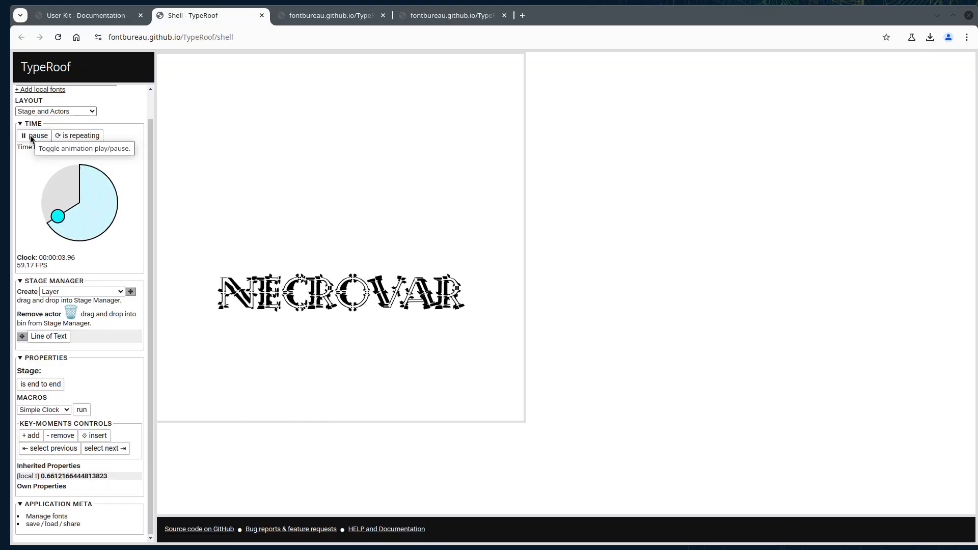
{"action": "left_click", "coordinate": [31, 136]}
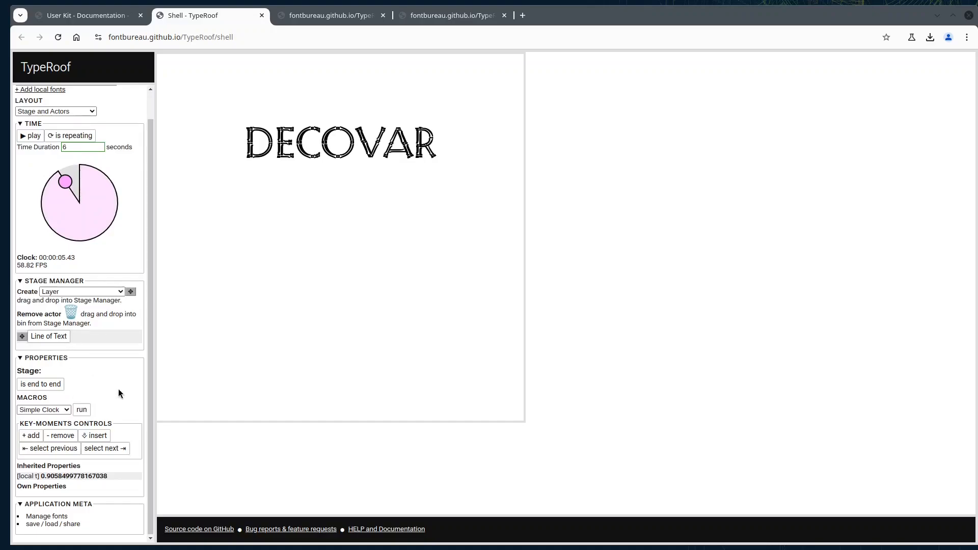
Step: Add a first key moment to the Stage, label it "Black White", and collapse it
{"action": "left_click", "coordinate": [50, 338]}
{"action": "left_click", "coordinate": [50, 338]}
{"action": "left_click", "coordinate": [28, 436]}
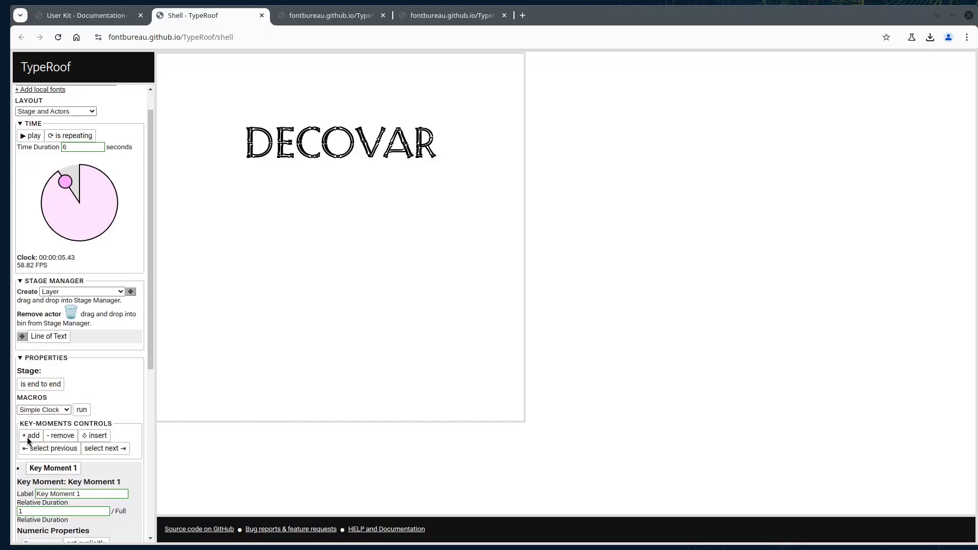
{"action": "triple_click", "coordinate": [56, 494]}
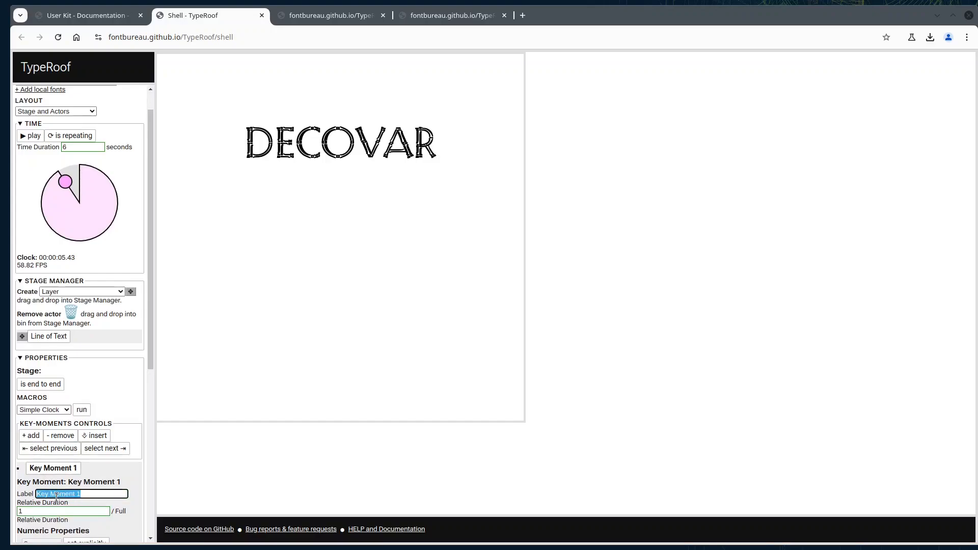
{"action": "type", "text": "Black W"}
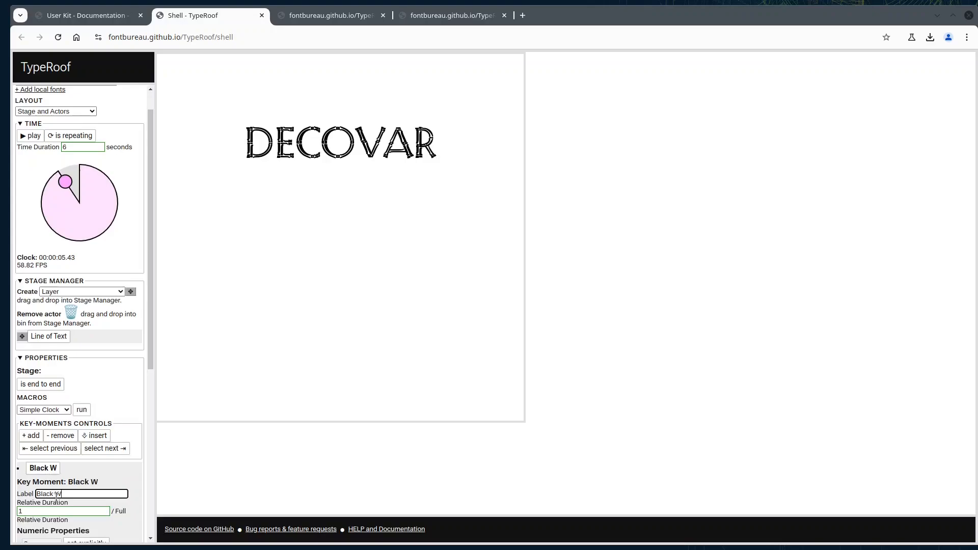
{"action": "type", "text": "hite"}
{"action": "left_click", "coordinate": [56, 468]}
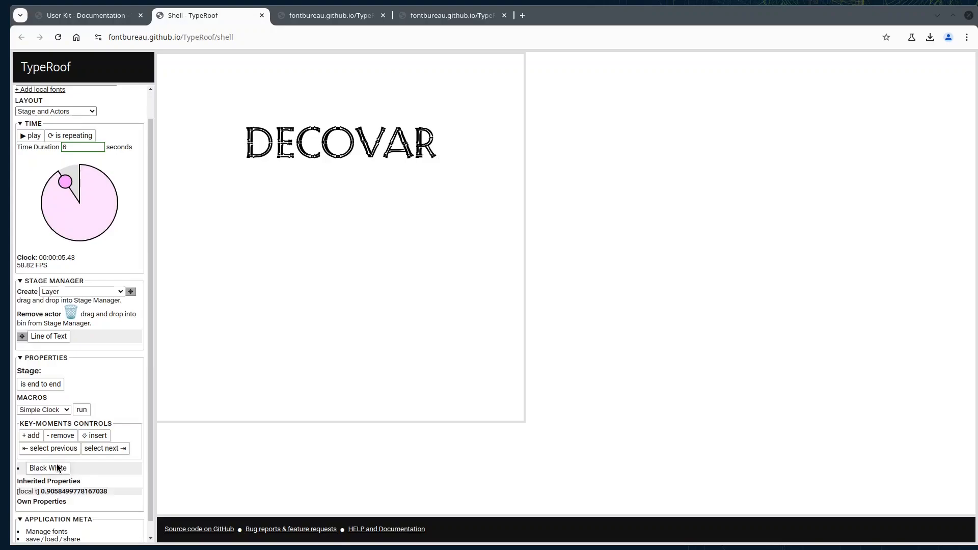
Step: Add a second key moment to the Stage, label it "Red Black", and collapse it
{"action": "left_click", "coordinate": [31, 435]}
{"action": "triple_click", "coordinate": [66, 506]}
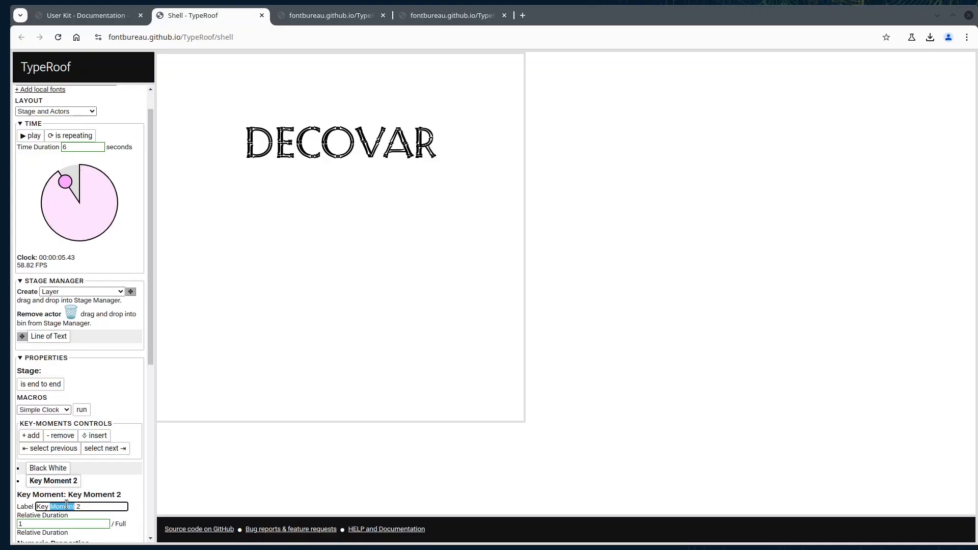
{"action": "type", "text": "Red"}
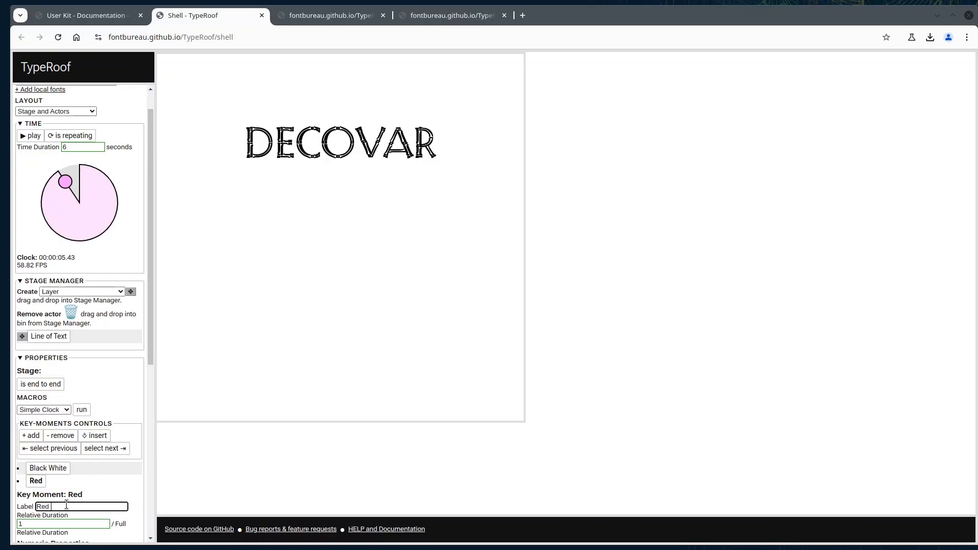
{"action": "type", "text": " Black"}
{"action": "left_click", "coordinate": [96, 481]}
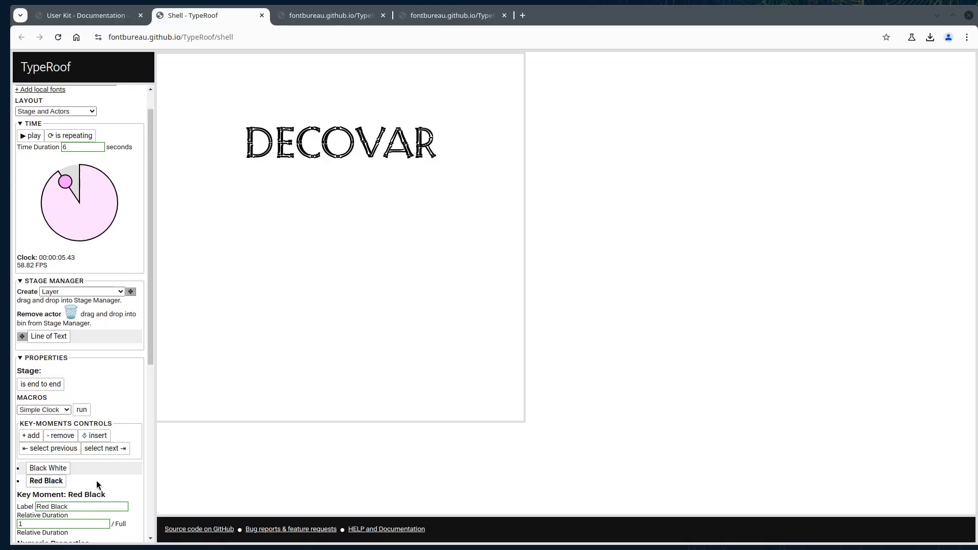
{"action": "left_click", "coordinate": [55, 485]}
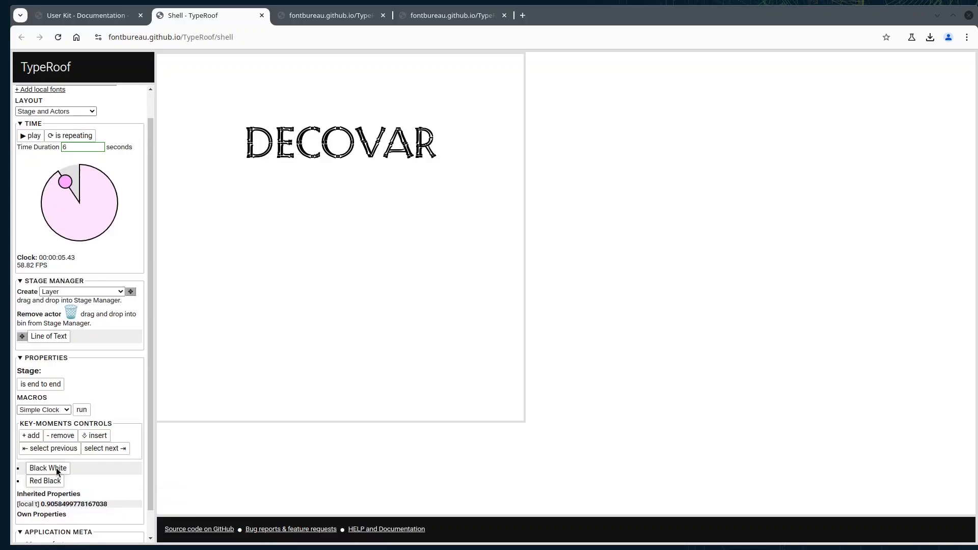
Step: Expand the "Black White" key moment and set its text color mode to RGB
{"action": "left_click", "coordinate": [56, 468]}
{"action": "scroll", "coordinate": [94, 472], "scroll_direction": "down", "scroll_amount": 5}
{"action": "scroll", "coordinate": [95, 476], "scroll_direction": "down", "scroll_amount": 1}
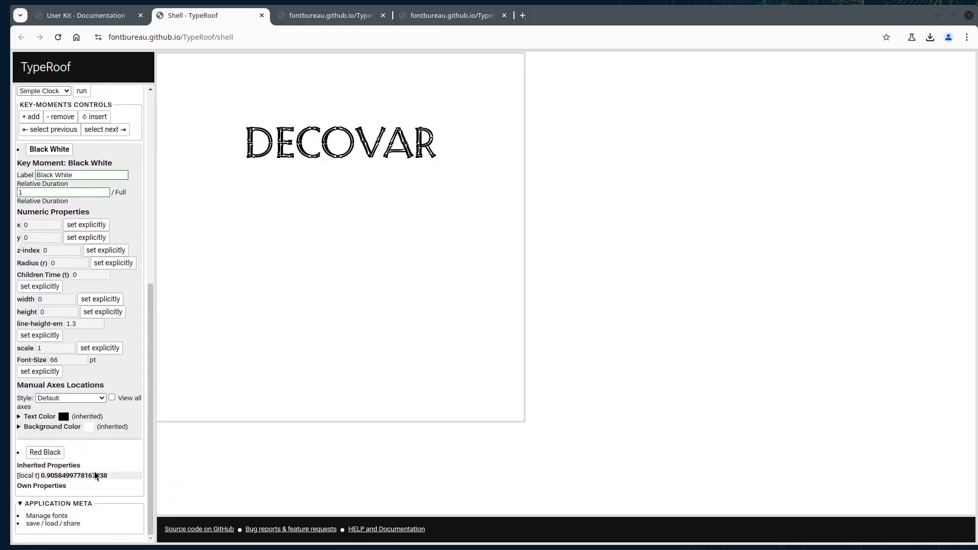
{"action": "left_click", "coordinate": [47, 414]}
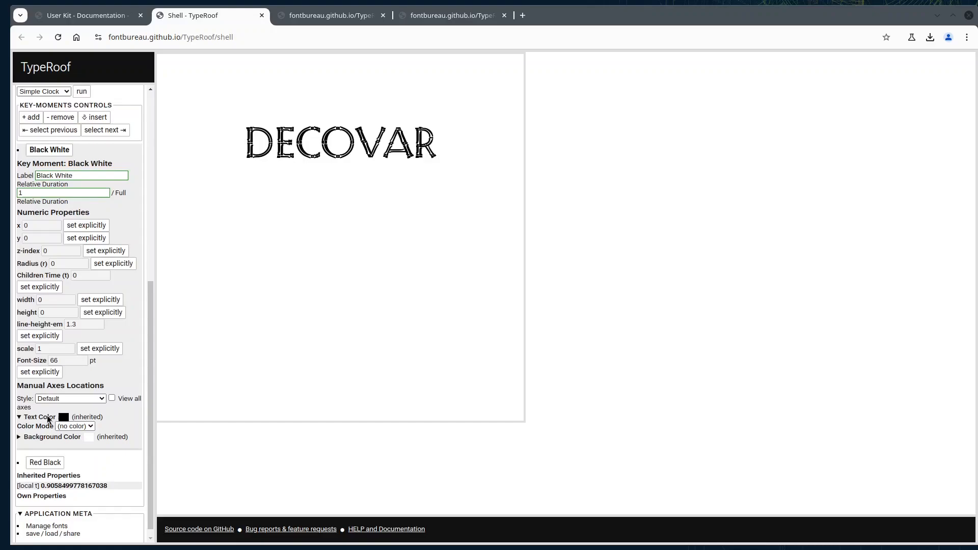
{"action": "left_click", "coordinate": [72, 427]}
{"action": "left_click", "coordinate": [72, 426]}
{"action": "left_click", "coordinate": [65, 426]}
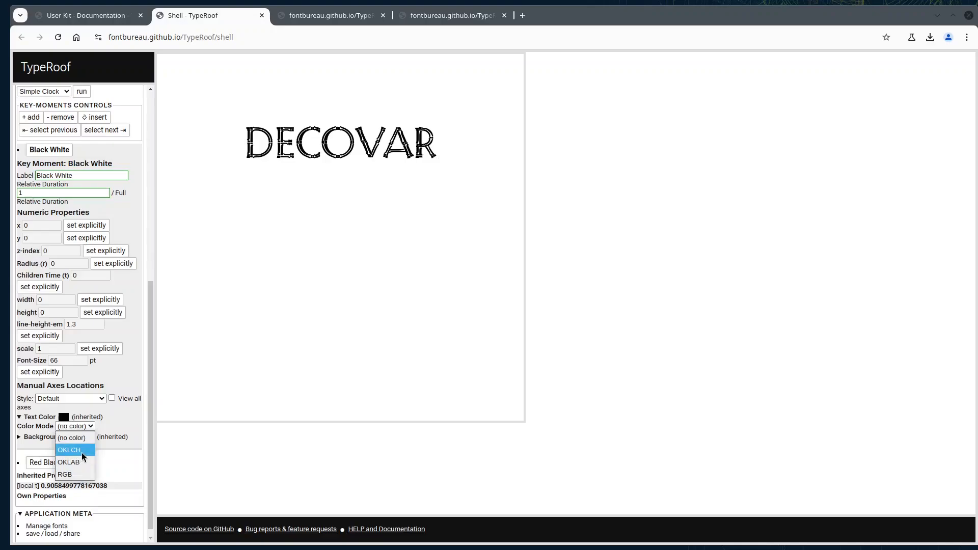
{"action": "left_click", "coordinate": [74, 474]}
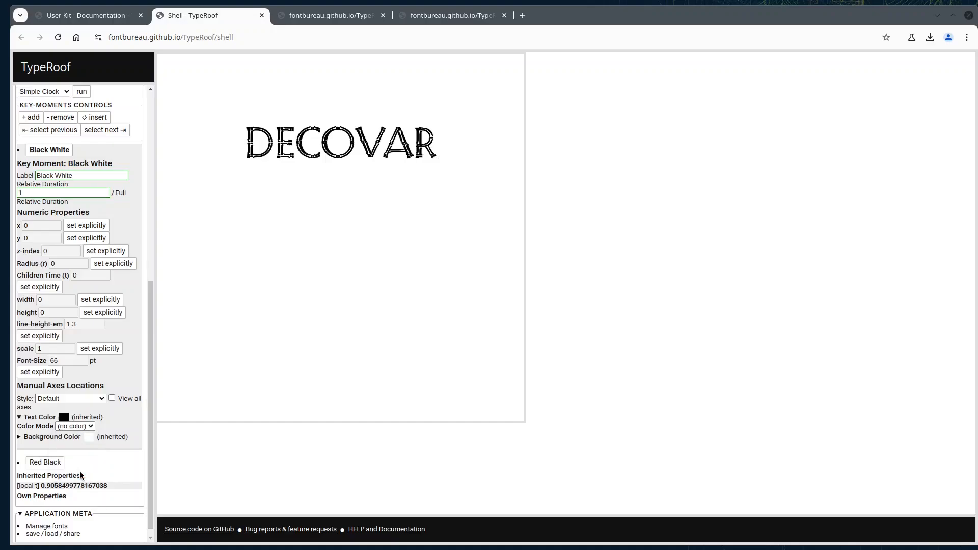
Step: Unset the R, G and B channels of the "Black White" text color, and set all three explicitly again
{"action": "scroll", "coordinate": [114, 394], "scroll_direction": "down", "scroll_amount": 3}
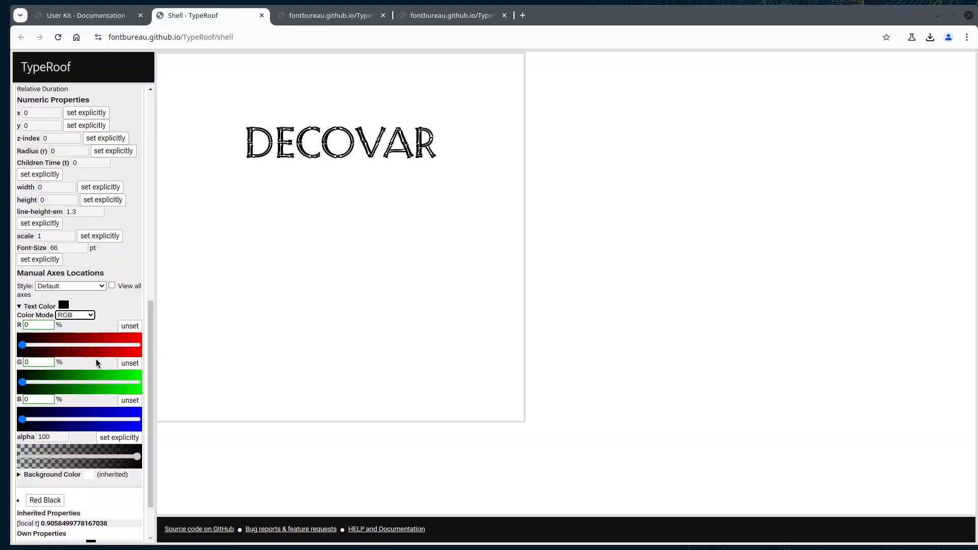
{"action": "left_click", "coordinate": [125, 330]}
{"action": "left_click", "coordinate": [130, 364]}
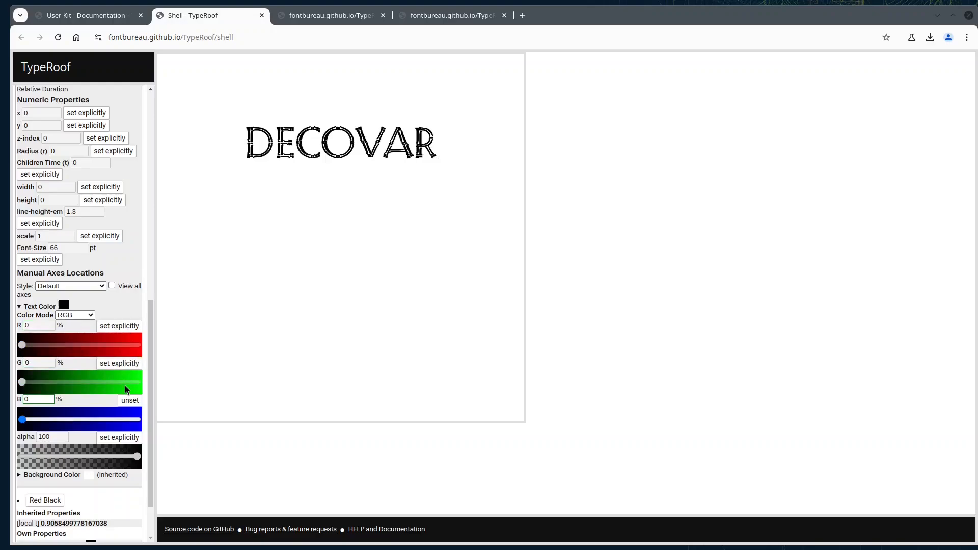
{"action": "left_click", "coordinate": [129, 401]}
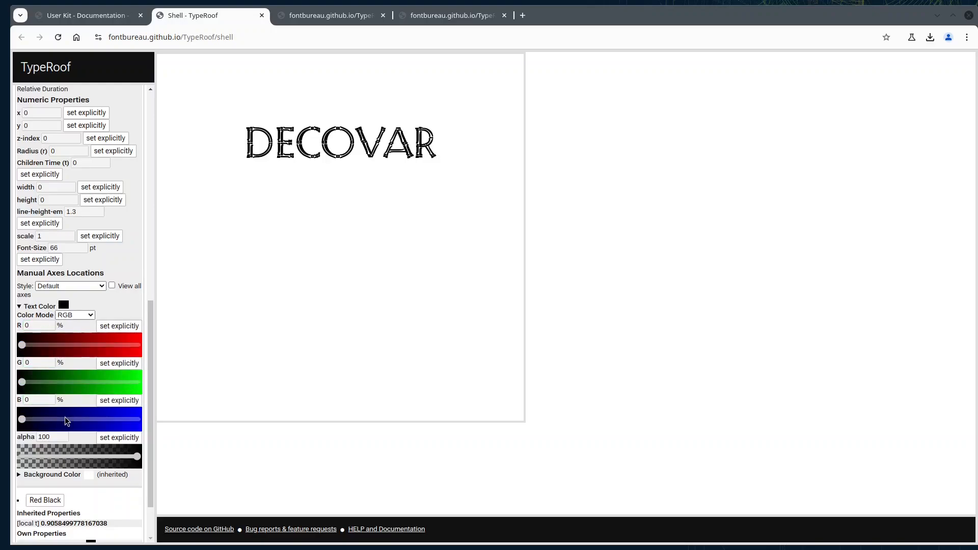
{"action": "left_click", "coordinate": [121, 402]}
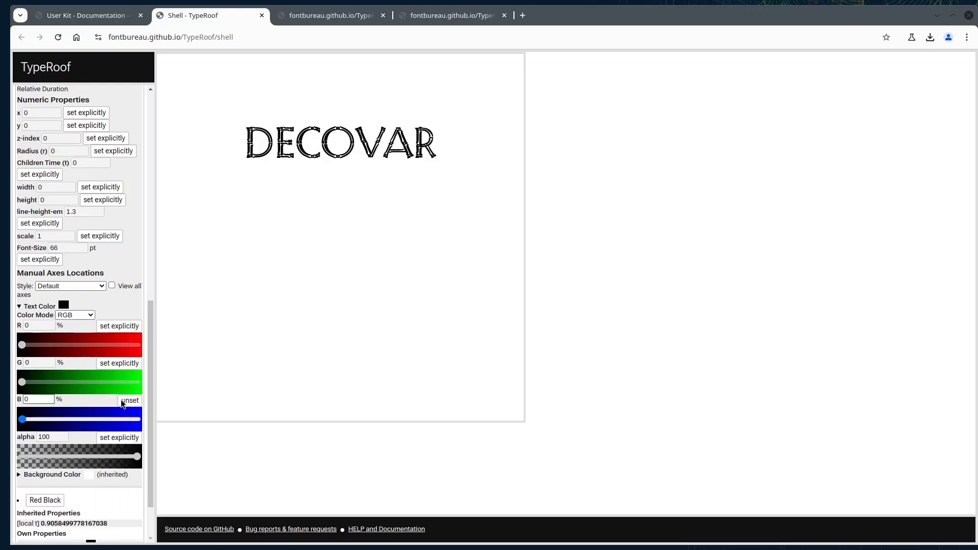
{"action": "left_click", "coordinate": [118, 364]}
{"action": "left_click", "coordinate": [119, 326]}
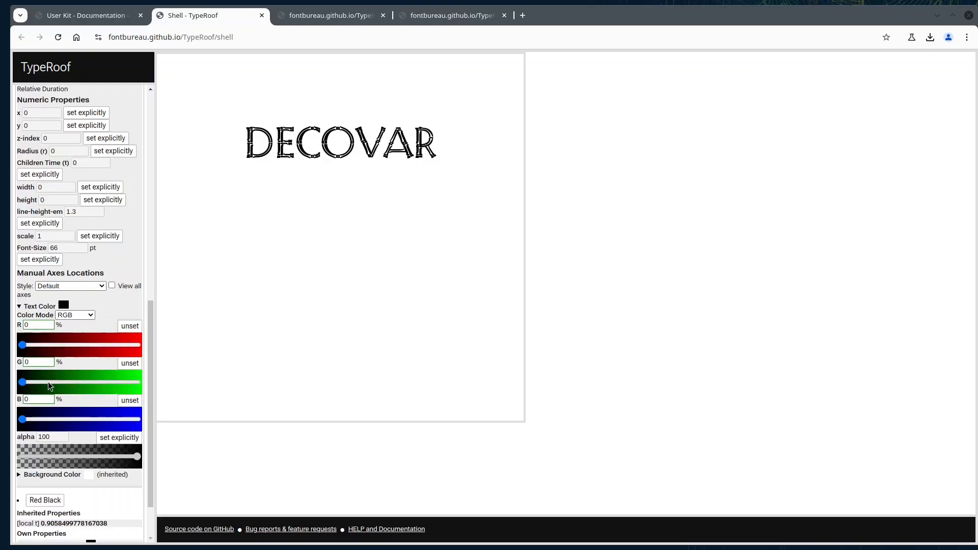
Step: Try out the RGB text color channels of "Black White", ending at R 41%, G 49% and B 46%
{"action": "mouse_move", "coordinate": [22, 420]}
{"action": "left_mouse_down"}
{"action": "mouse_move", "coordinate": [121, 419]}
{"action": "mouse_move", "coordinate": [41, 420]}
{"action": "left_mouse_up"}
{"action": "left_click_drag", "start_coordinate": [23, 383], "coordinate": [94, 382]}
{"action": "left_click_drag", "start_coordinate": [22, 345], "coordinate": [49, 382]}
{"action": "left_click_drag", "start_coordinate": [42, 418], "coordinate": [75, 419]}
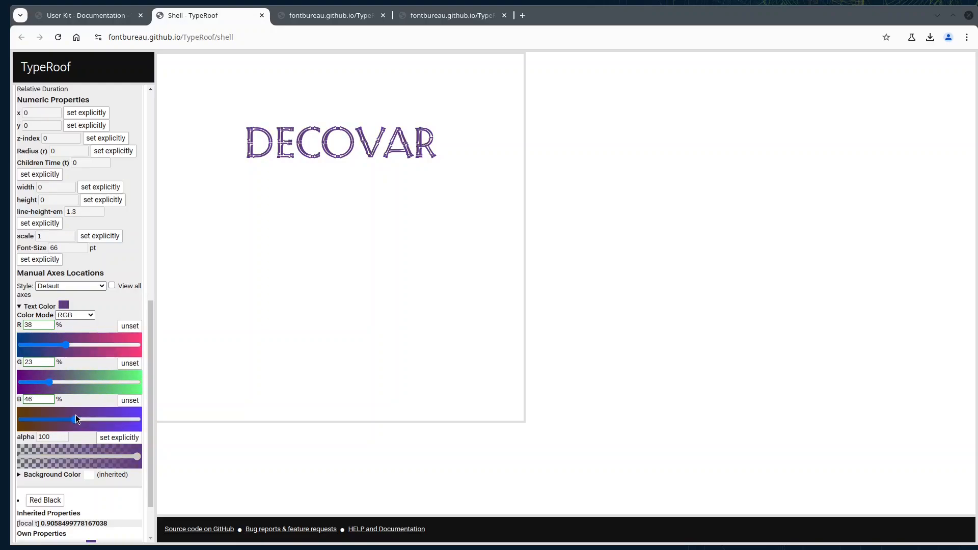
{"action": "left_click_drag", "start_coordinate": [48, 381], "coordinate": [137, 383]}
{"action": "mouse_move", "coordinate": [65, 347]}
{"action": "left_mouse_down"}
{"action": "mouse_move", "coordinate": [25, 346]}
{"action": "mouse_move", "coordinate": [126, 347]}
{"action": "mouse_move", "coordinate": [69, 345]}
{"action": "left_mouse_up"}
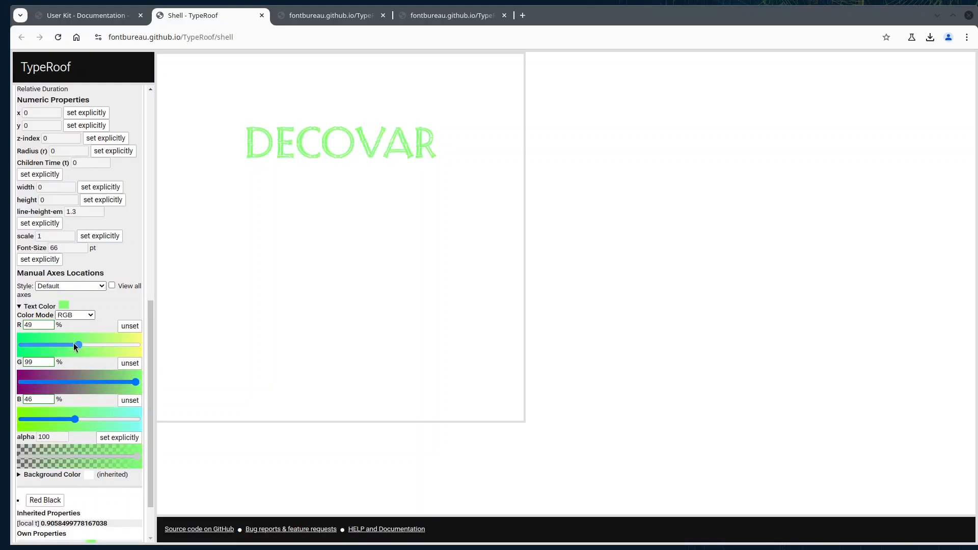
{"action": "left_click_drag", "start_coordinate": [133, 379], "coordinate": [78, 381]}
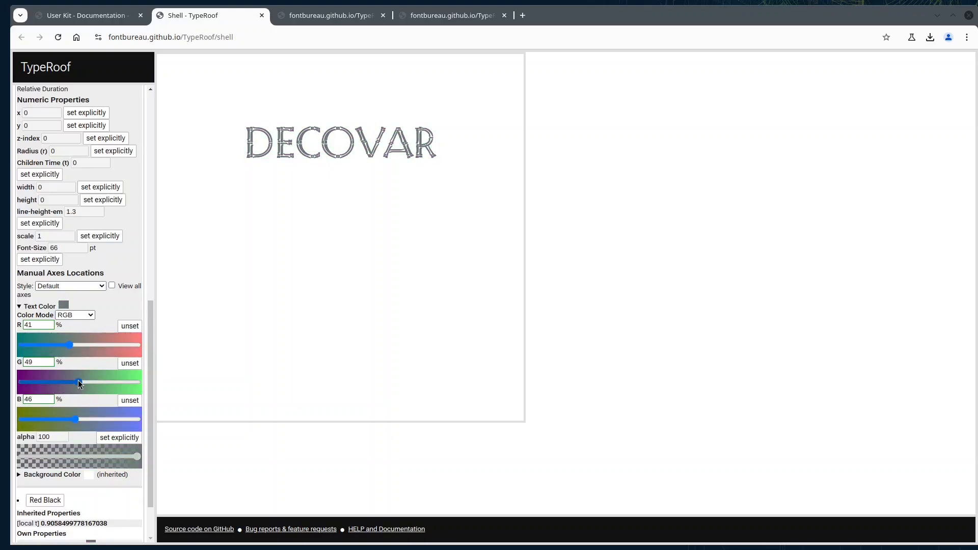
Step: Switch the "Black White" text color to OKLAB and adjust it to L 55%, a -9% and b -6%
{"action": "left_click", "coordinate": [82, 318]}
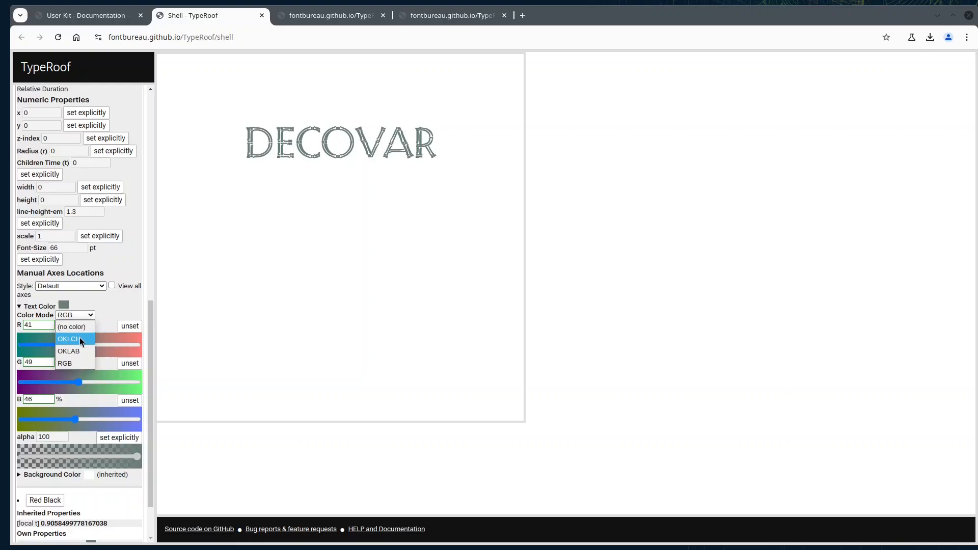
{"action": "left_click", "coordinate": [78, 351]}
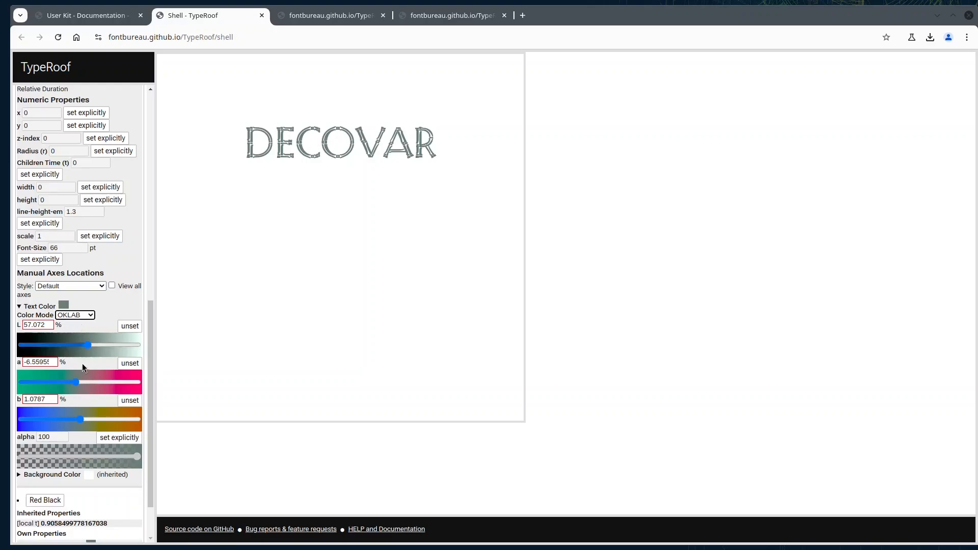
{"action": "mouse_move", "coordinate": [78, 380]}
{"action": "left_mouse_down"}
{"action": "mouse_move", "coordinate": [36, 384]}
{"action": "mouse_move", "coordinate": [103, 389]}
{"action": "mouse_move", "coordinate": [79, 392]}
{"action": "left_mouse_up"}
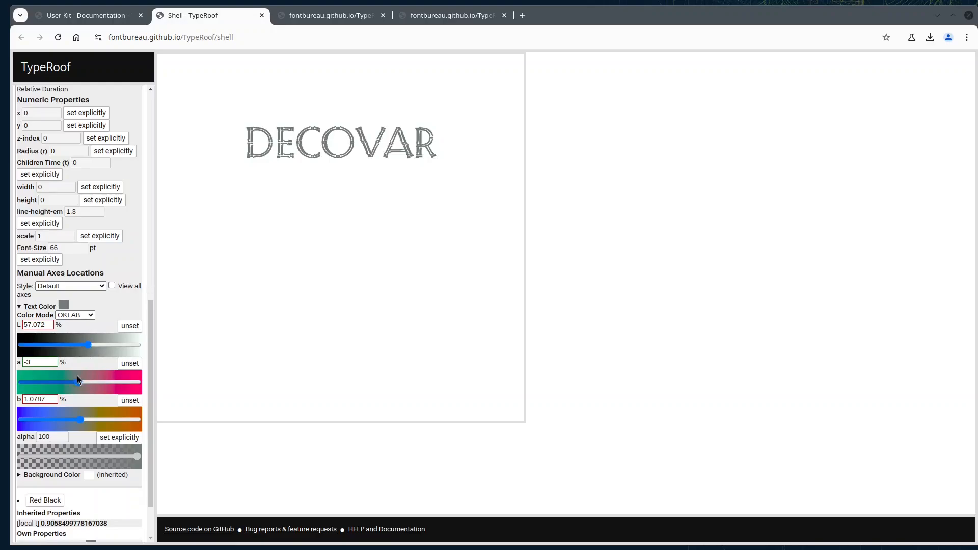
{"action": "mouse_move", "coordinate": [77, 381]}
{"action": "left_mouse_down"}
{"action": "mouse_move", "coordinate": [27, 382]}
{"action": "mouse_move", "coordinate": [83, 385]}
{"action": "mouse_move", "coordinate": [75, 384]}
{"action": "left_mouse_up"}
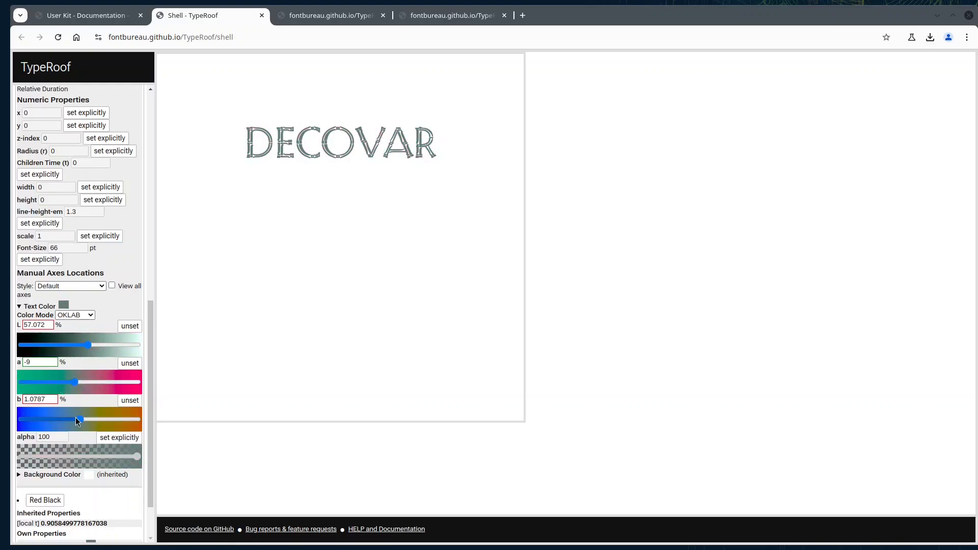
{"action": "mouse_move", "coordinate": [79, 417]}
{"action": "left_mouse_down"}
{"action": "mouse_move", "coordinate": [48, 420]}
{"action": "mouse_move", "coordinate": [78, 420]}
{"action": "left_mouse_up"}
{"action": "mouse_move", "coordinate": [84, 341]}
{"action": "left_mouse_down"}
{"action": "mouse_move", "coordinate": [108, 345]}
{"action": "mouse_move", "coordinate": [100, 347]}
{"action": "left_mouse_up"}
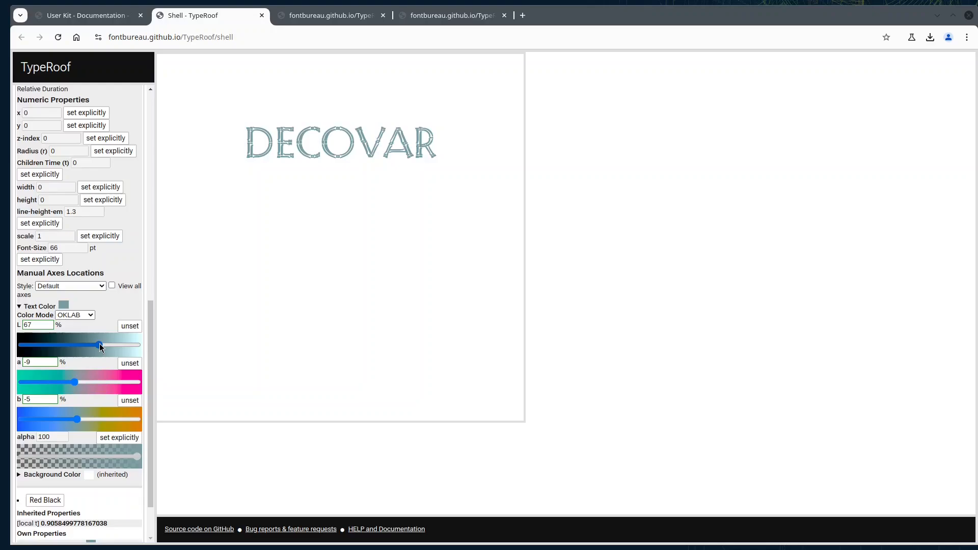
{"action": "left_click_drag", "start_coordinate": [100, 347], "coordinate": [85, 342]}
{"action": "mouse_move", "coordinate": [74, 380]}
{"action": "left_mouse_down"}
{"action": "mouse_move", "coordinate": [133, 379]}
{"action": "mouse_move", "coordinate": [25, 377]}
{"action": "mouse_move", "coordinate": [77, 377]}
{"action": "left_mouse_up"}
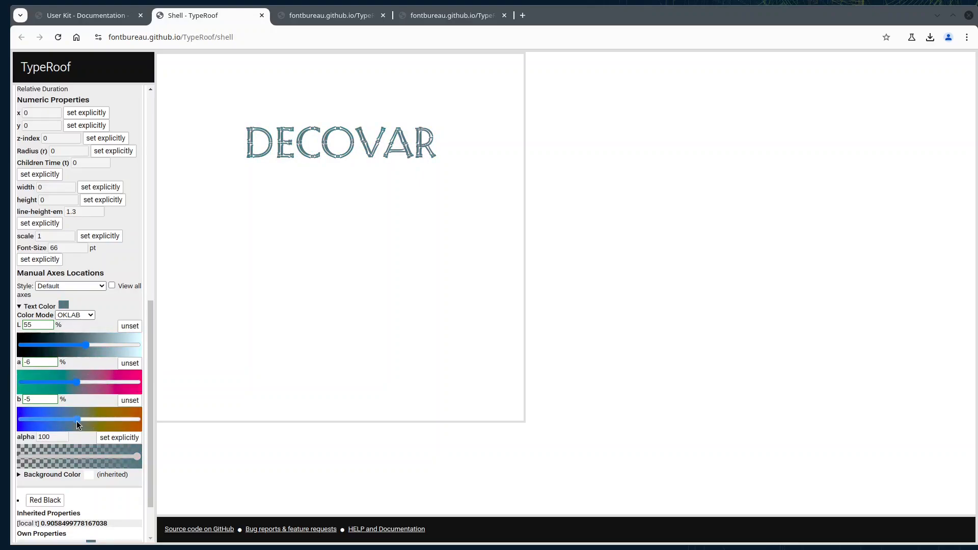
{"action": "left_click_drag", "start_coordinate": [78, 419], "coordinate": [75, 383]}
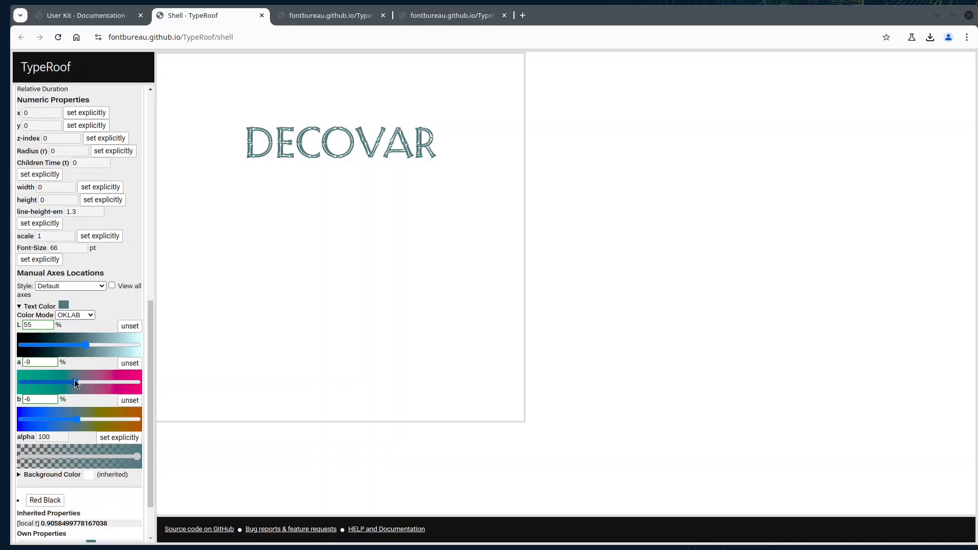
Step: Change the color mode of the "Black White" text color to OKLCH
{"action": "left_click", "coordinate": [72, 315]}
{"action": "left_click", "coordinate": [72, 314]}
{"action": "left_click", "coordinate": [91, 316]}
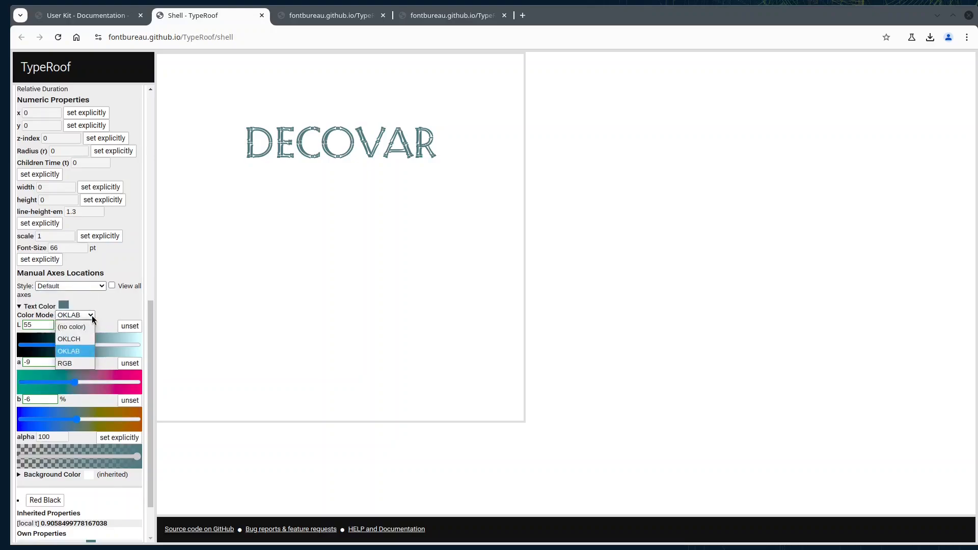
{"action": "left_click", "coordinate": [89, 340]}
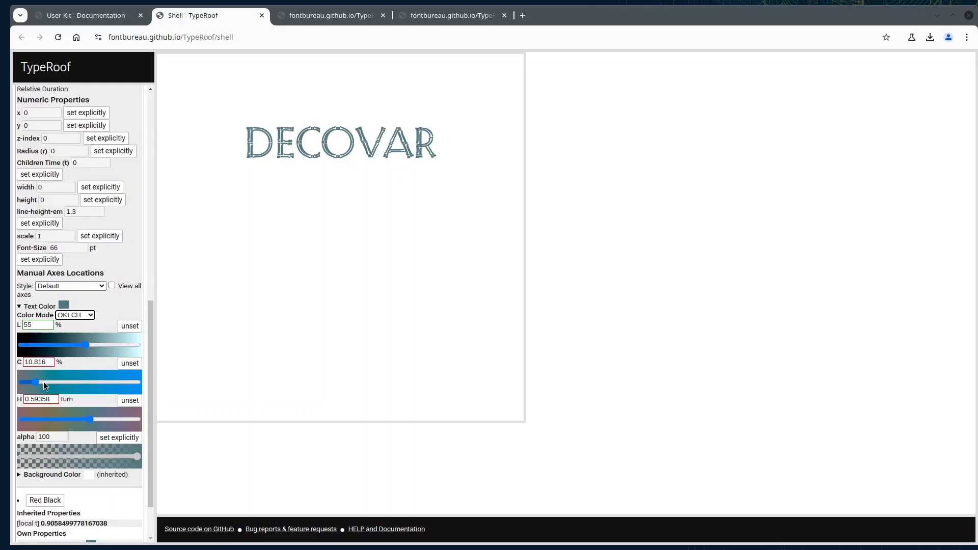
Step: Try out lightness and chroma on the "Black White" OKLCH text color, ending at L 69% and C 39%
{"action": "left_click_drag", "start_coordinate": [39, 381], "coordinate": [142, 381]}
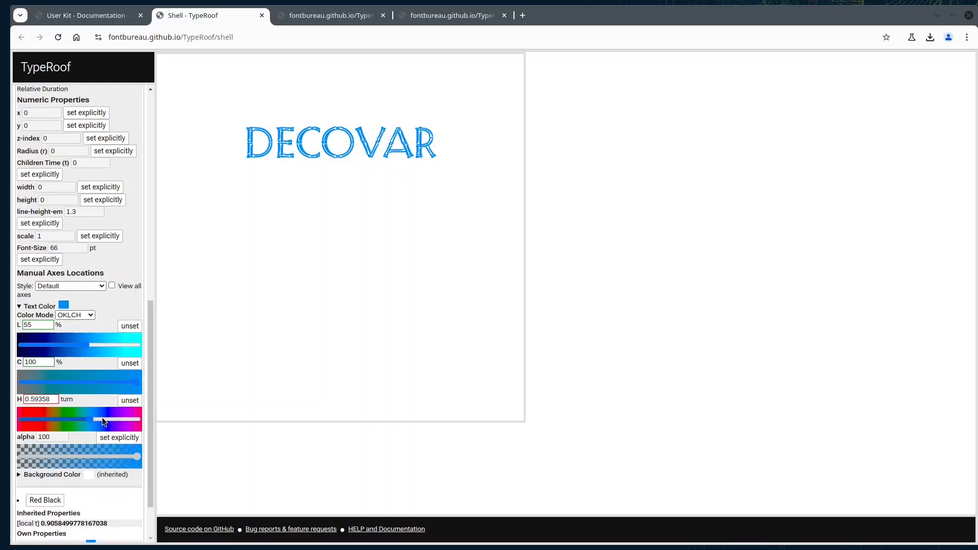
{"action": "mouse_move", "coordinate": [83, 345]}
{"action": "left_mouse_down"}
{"action": "mouse_move", "coordinate": [112, 346]}
{"action": "mouse_move", "coordinate": [102, 346]}
{"action": "left_mouse_up"}
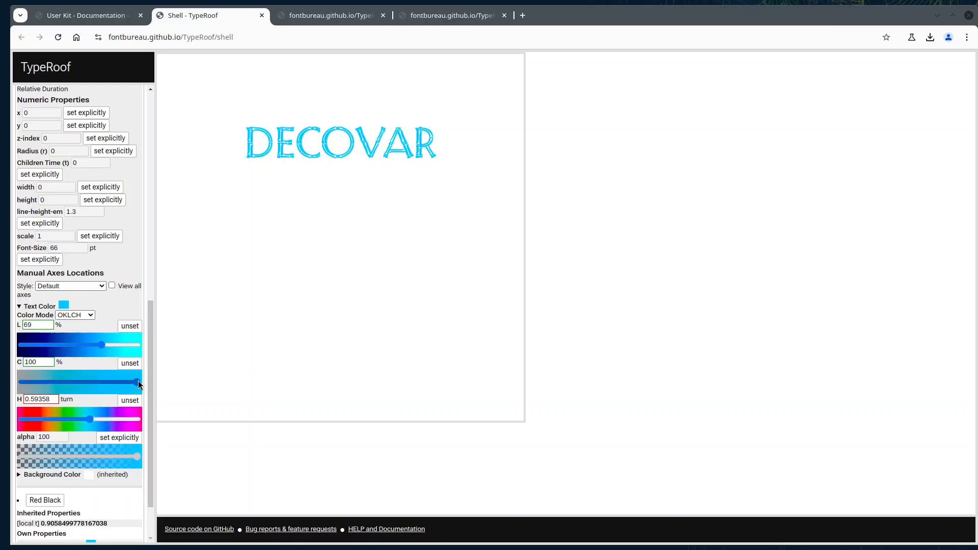
{"action": "left_click_drag", "start_coordinate": [139, 384], "coordinate": [12, 383]}
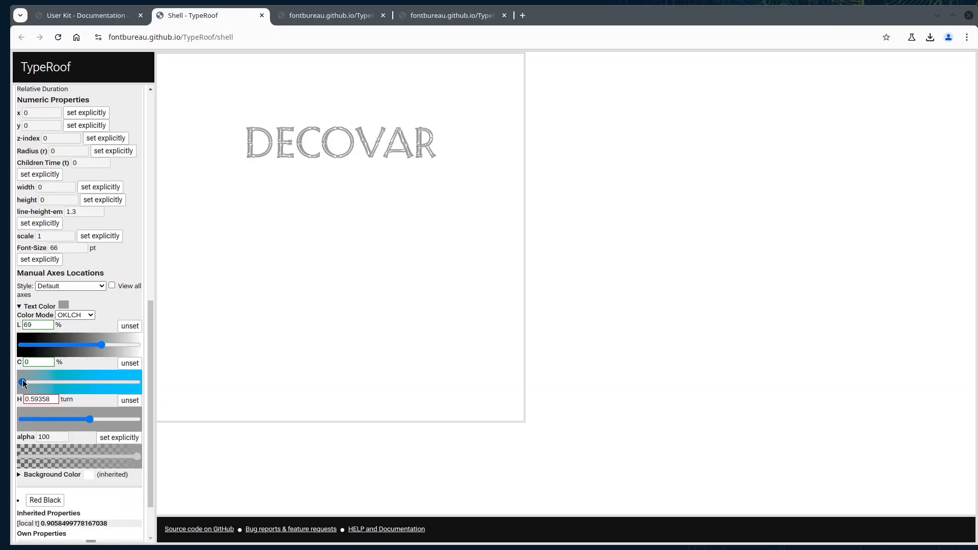
{"action": "left_click_drag", "start_coordinate": [23, 383], "coordinate": [67, 383]}
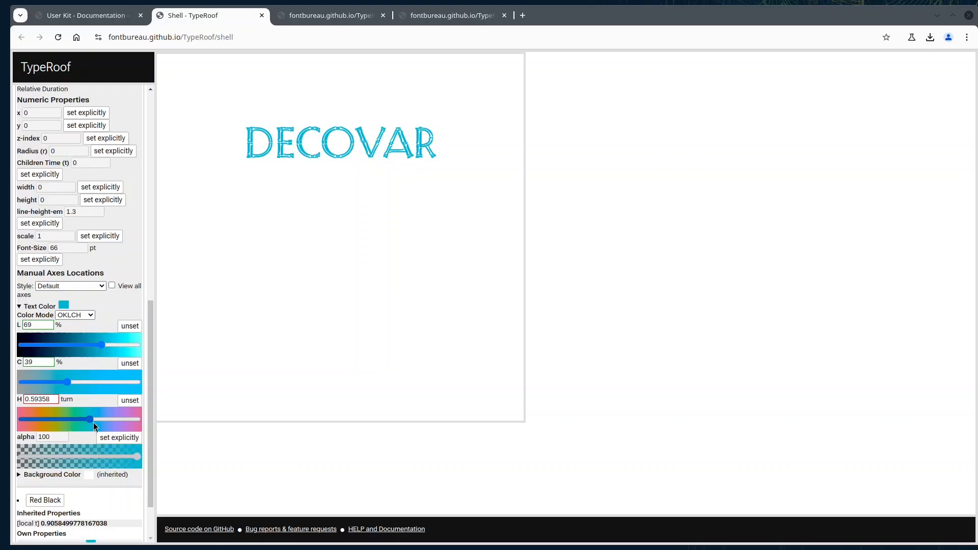
Step: Shift the hue of the "Black White" text color through green and teal to blue, ending at H 0.69 turn
{"action": "left_click_drag", "start_coordinate": [93, 421], "coordinate": [72, 418]}
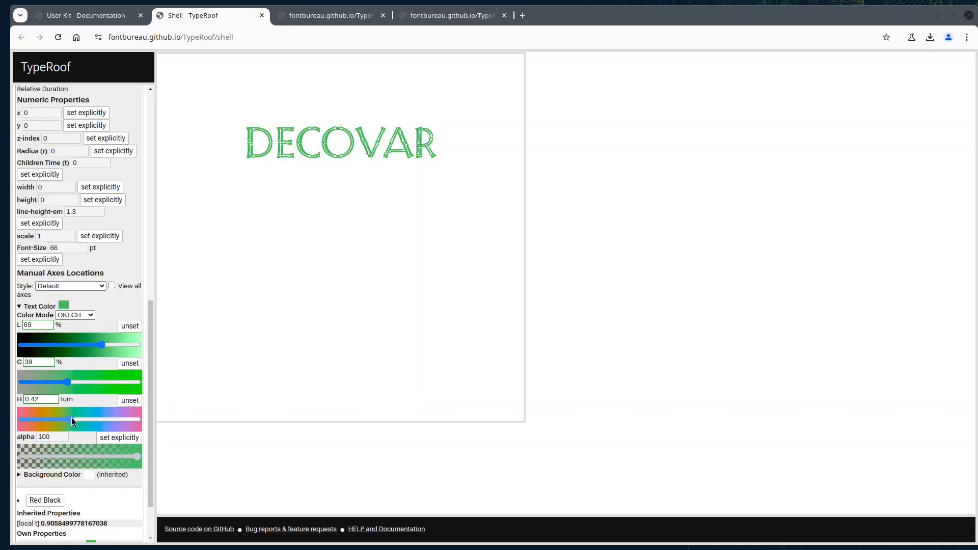
{"action": "double_click", "coordinate": [40, 398]}
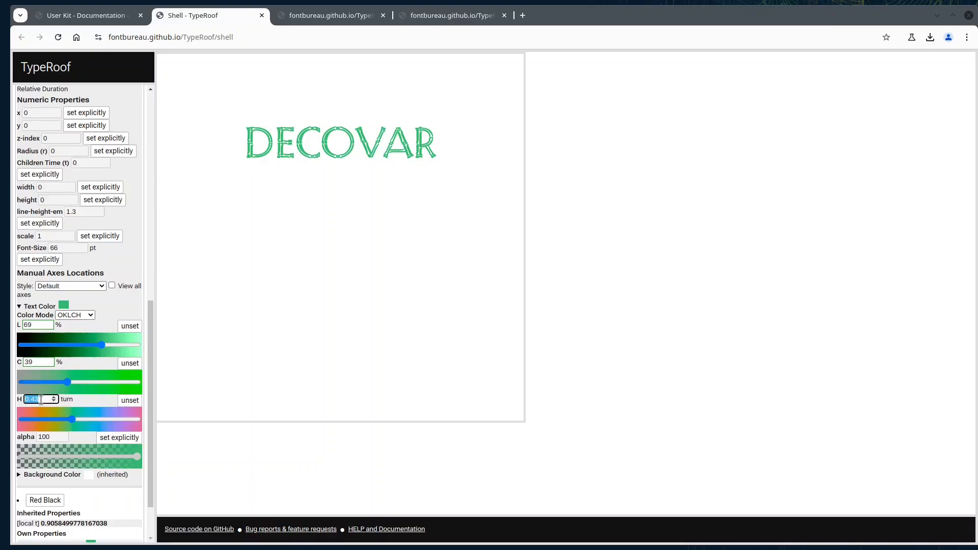
{"action": "mouse_move", "coordinate": [71, 421]}
{"action": "left_mouse_down"}
{"action": "mouse_move", "coordinate": [7, 420]}
{"action": "mouse_move", "coordinate": [80, 416]}
{"action": "left_mouse_up"}
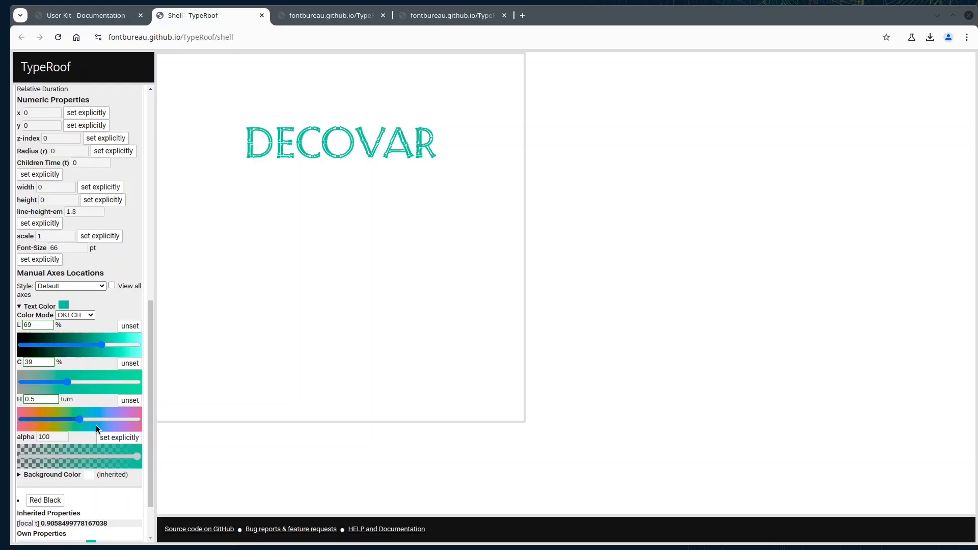
{"action": "left_click_drag", "start_coordinate": [80, 420], "coordinate": [101, 419]}
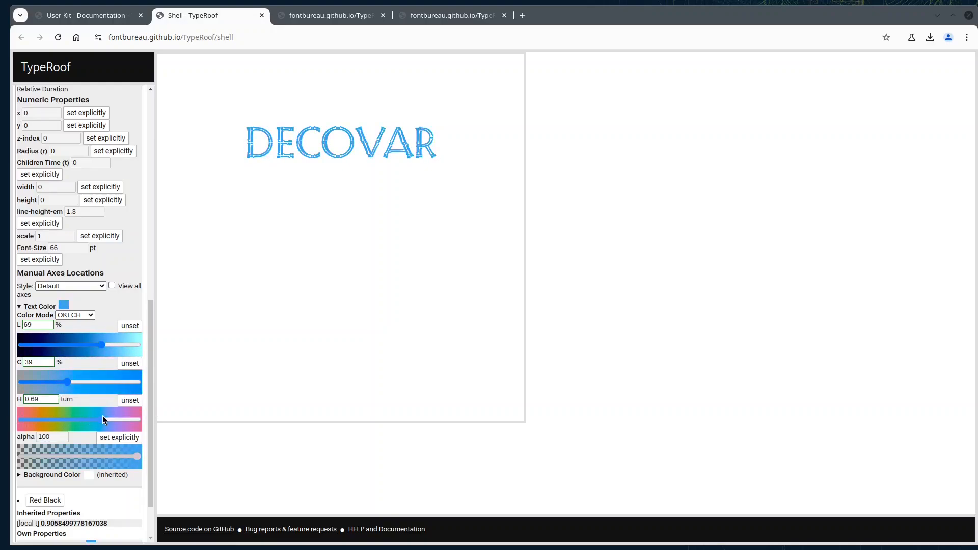
Step: Make the "Black White" text color black with L 0% and C 0%, with its H channel unset
{"action": "left_click_drag", "start_coordinate": [66, 380], "coordinate": [7, 389]}
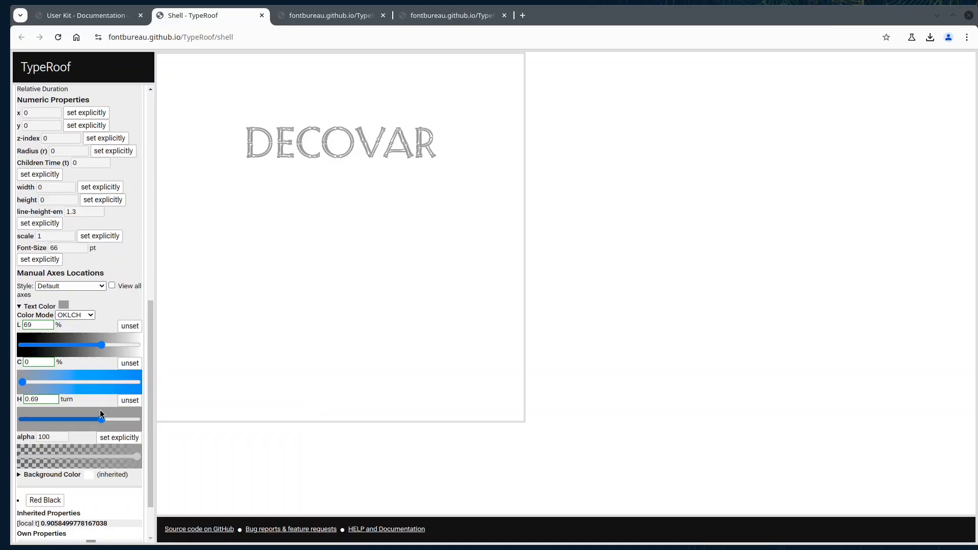
{"action": "left_click", "coordinate": [129, 401]}
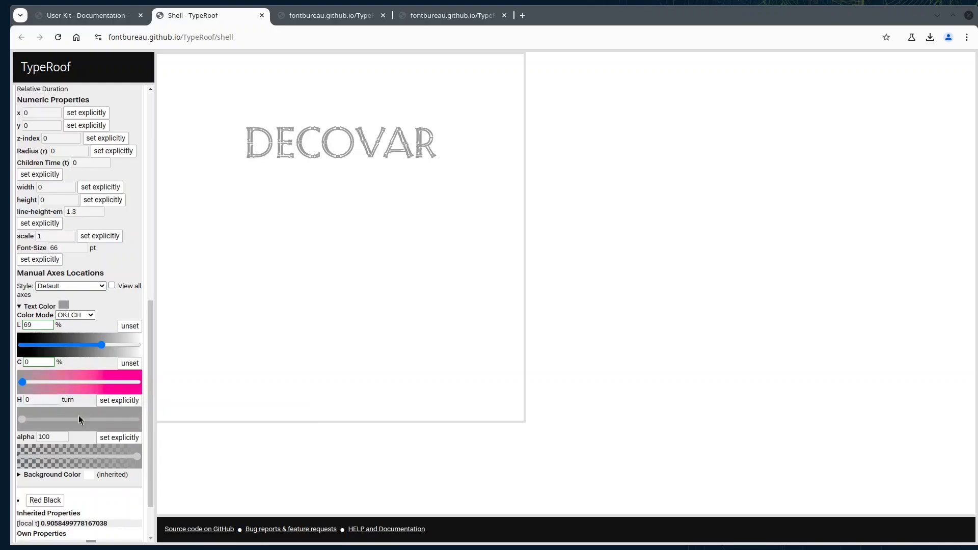
{"action": "left_click", "coordinate": [119, 399]}
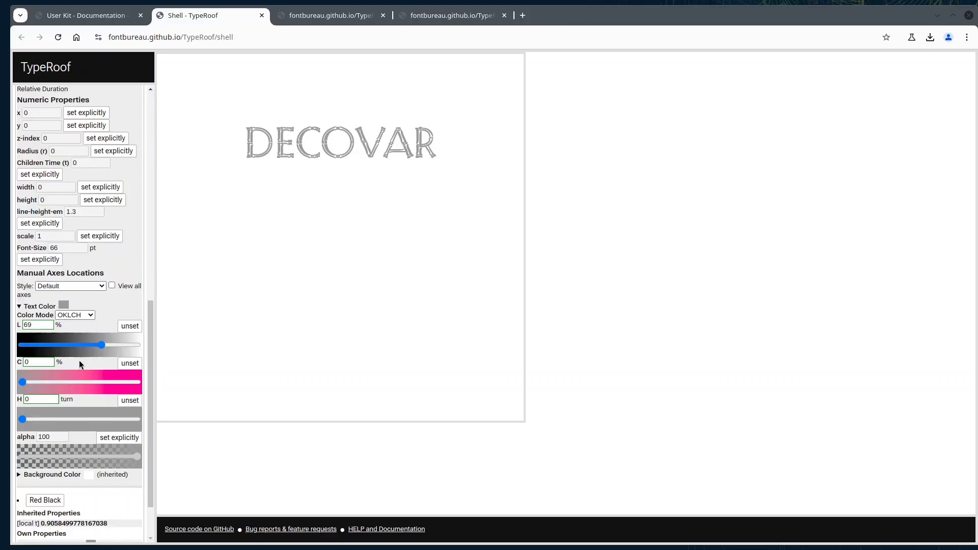
{"action": "left_click", "coordinate": [136, 400]}
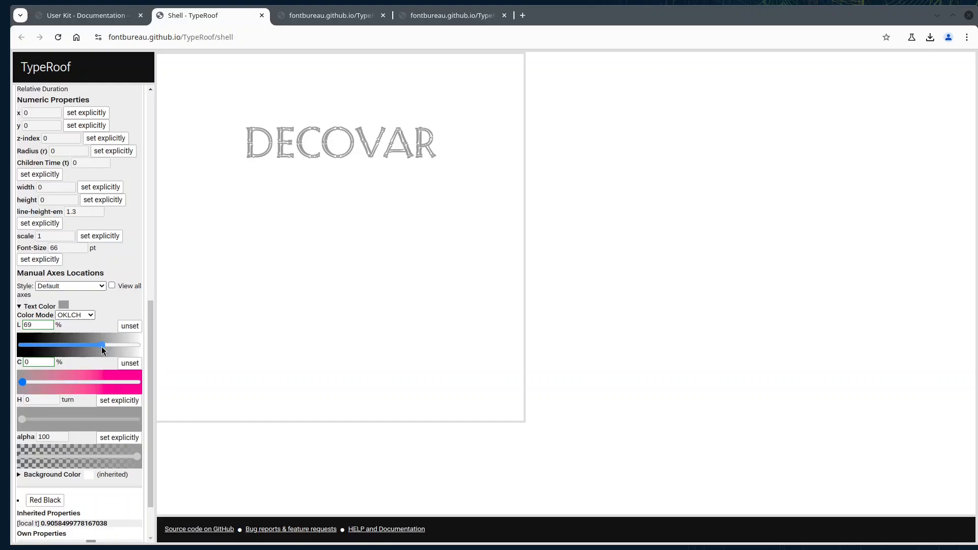
{"action": "left_click_drag", "start_coordinate": [103, 347], "coordinate": [2, 351]}
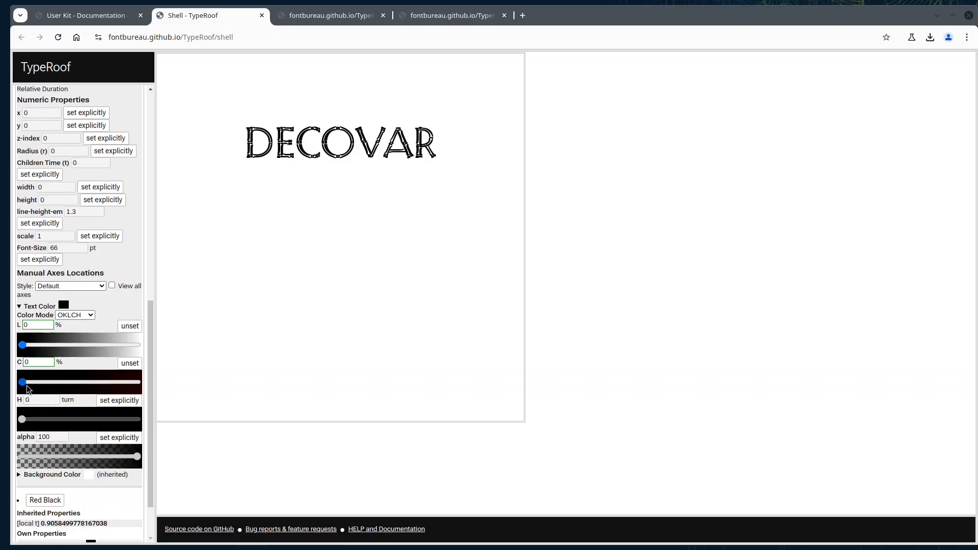
{"action": "left_click_drag", "start_coordinate": [27, 386], "coordinate": [6, 390]}
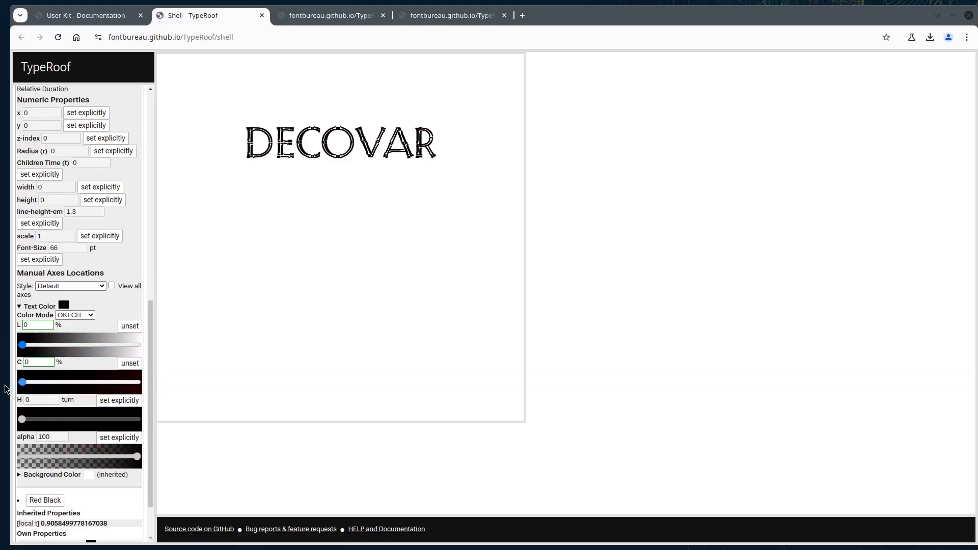
{"action": "left_click", "coordinate": [21, 309]}
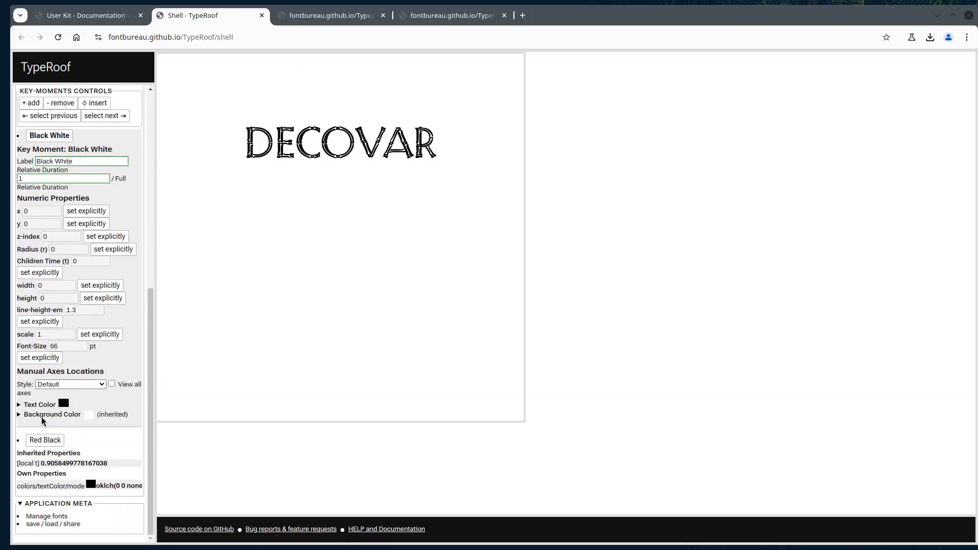
Step: Give "Black White" an explicit OKLCH background color, keeping the default L 100% and C 0%
{"action": "left_click", "coordinate": [41, 416]}
{"action": "left_click", "coordinate": [66, 415]}
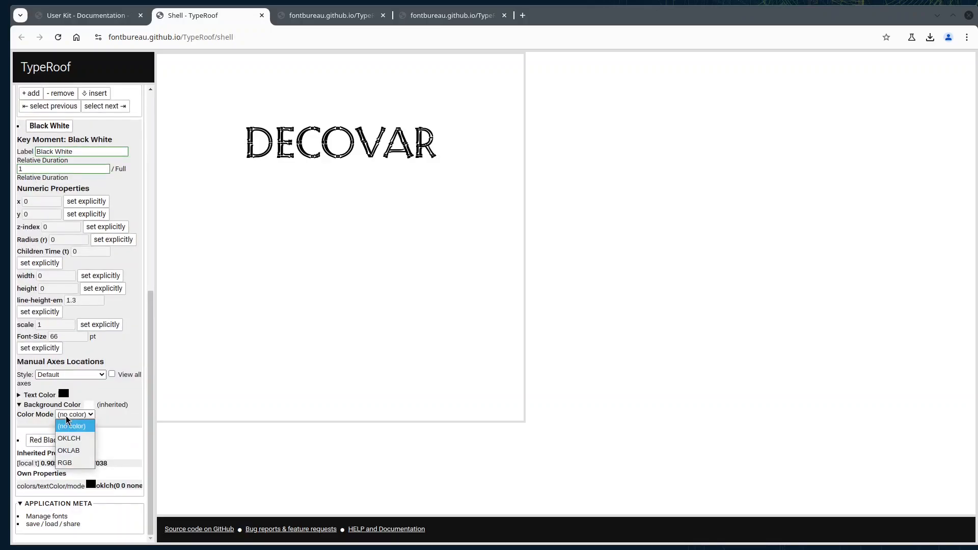
{"action": "left_click", "coordinate": [72, 447]}
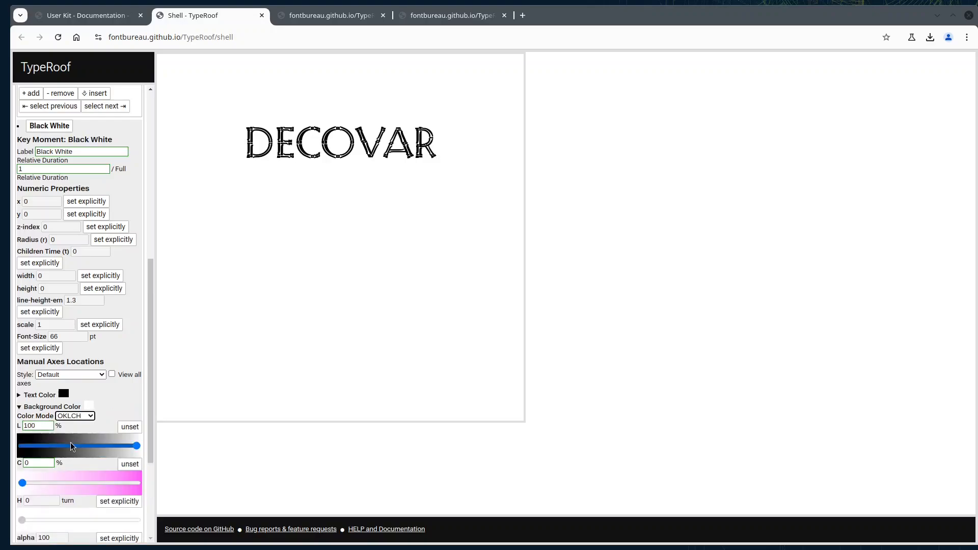
{"action": "scroll", "coordinate": [120, 407], "scroll_direction": "down", "scroll_amount": 1}
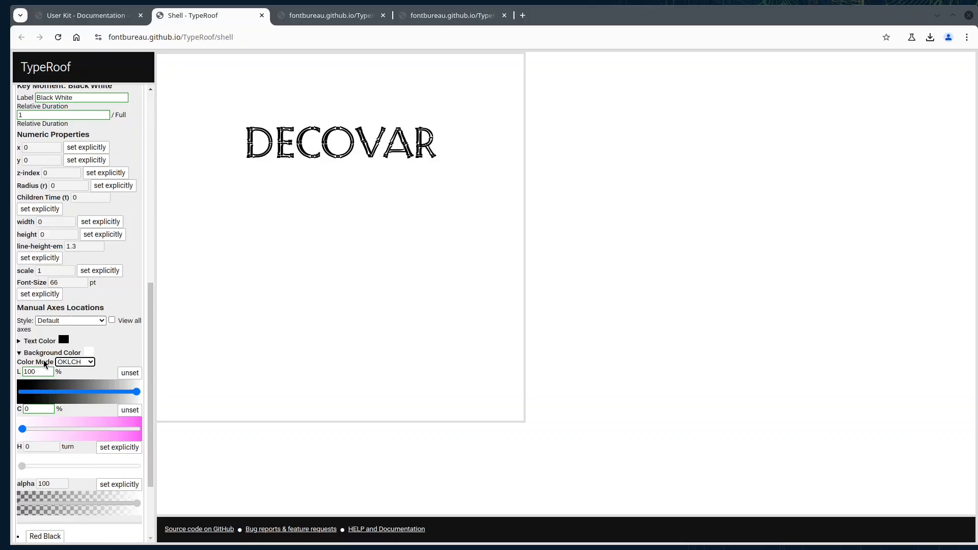
{"action": "left_click", "coordinate": [21, 353]}
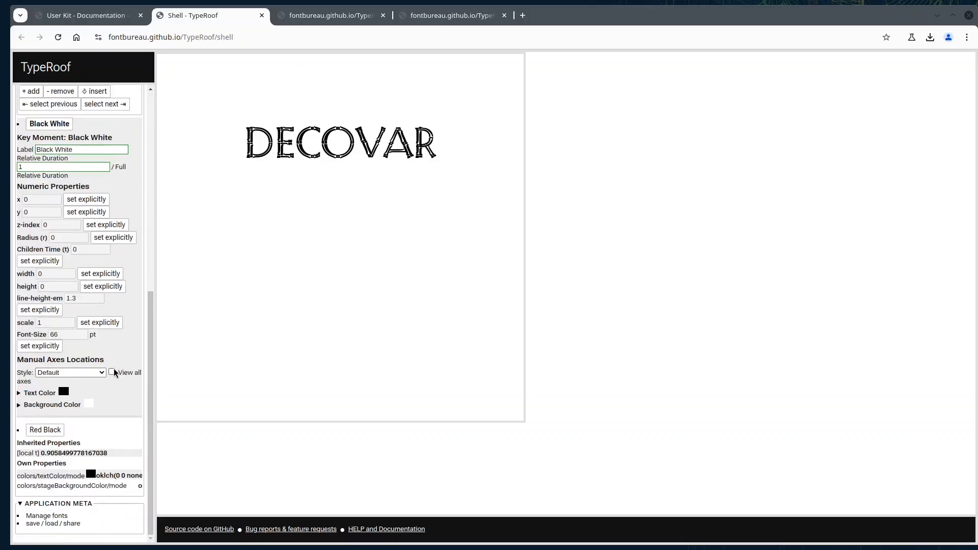
Step: Give the "Red Black" key moment an OKLCH background color and set its lightness to 0%
{"action": "left_click", "coordinate": [53, 435]}
{"action": "scroll", "coordinate": [106, 439], "scroll_direction": "down", "scroll_amount": 5}
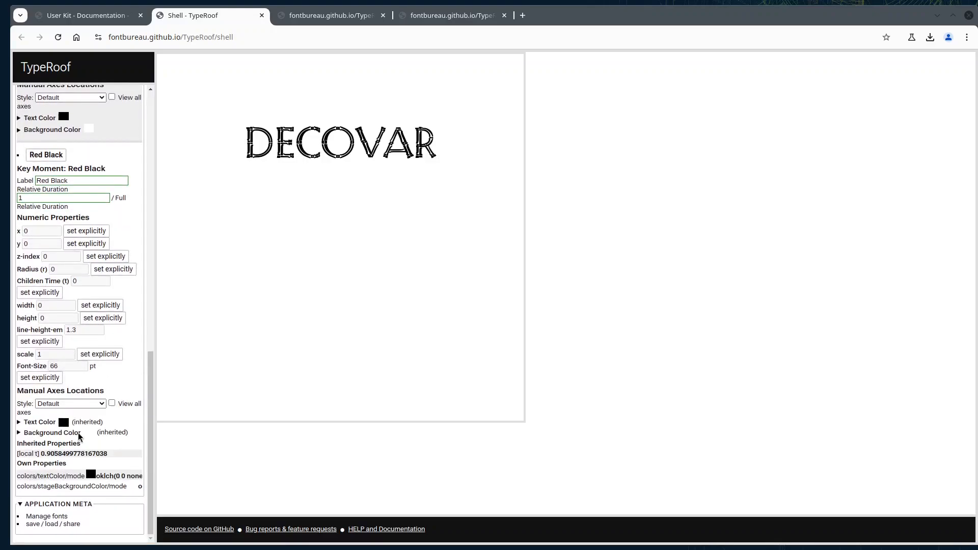
{"action": "left_click", "coordinate": [86, 423]}
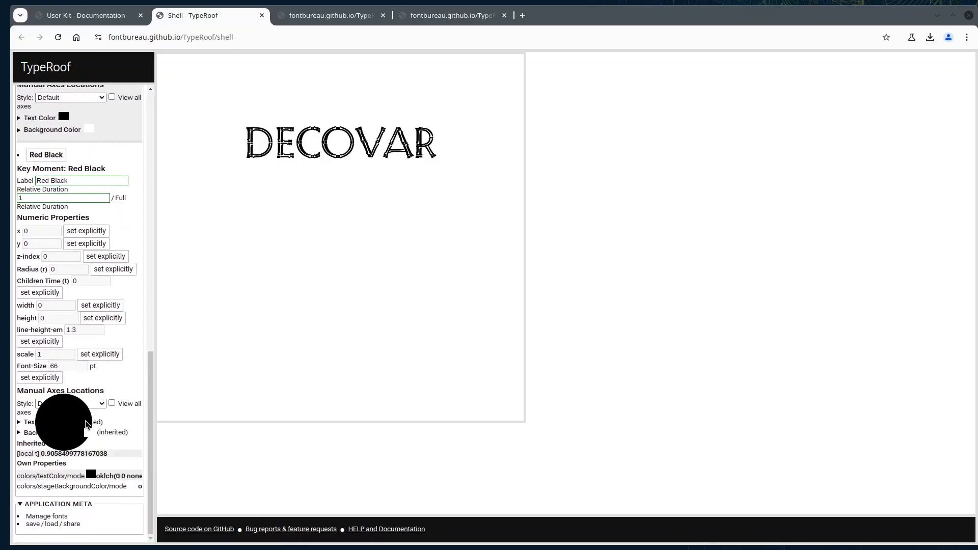
{"action": "left_click", "coordinate": [20, 433]}
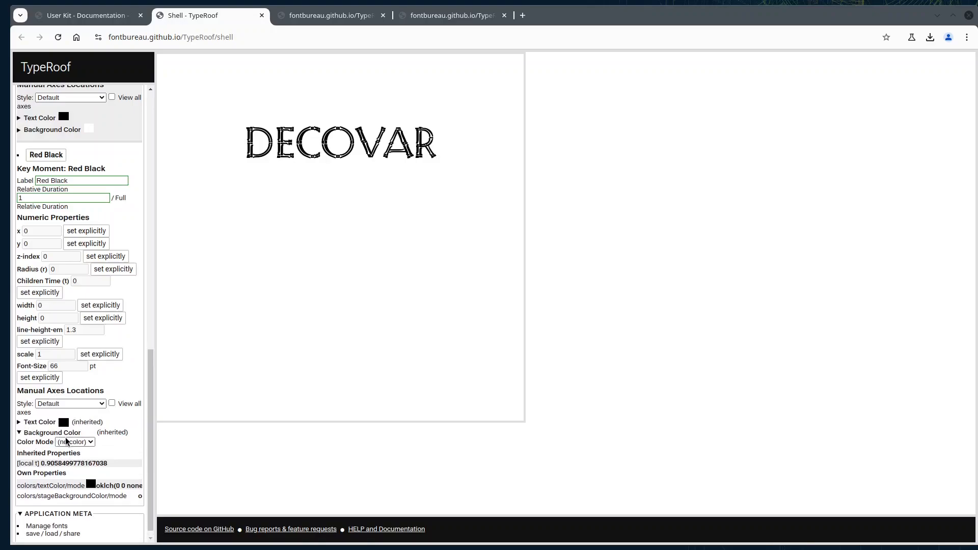
{"action": "left_click", "coordinate": [69, 442]}
{"action": "left_click", "coordinate": [69, 465]}
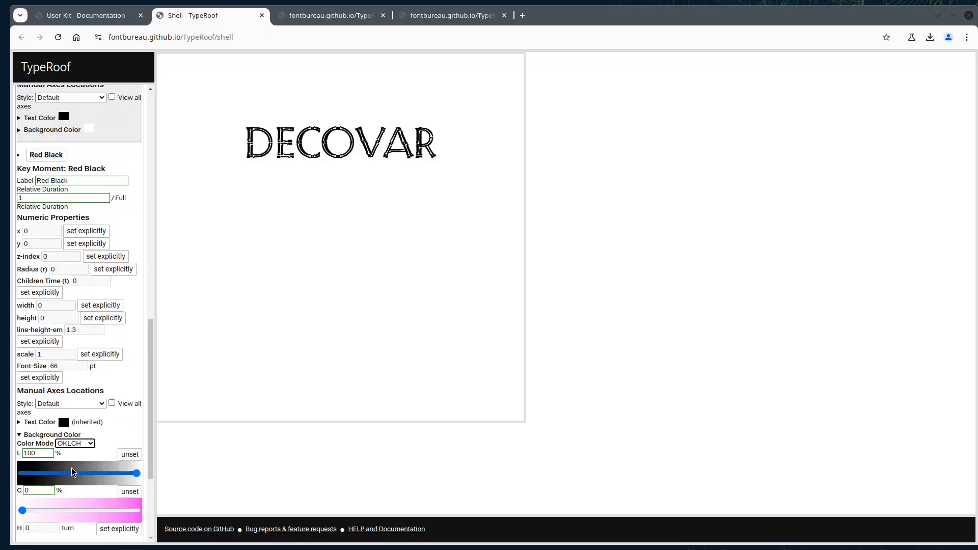
{"action": "scroll", "coordinate": [119, 431], "scroll_direction": "down", "scroll_amount": 2}
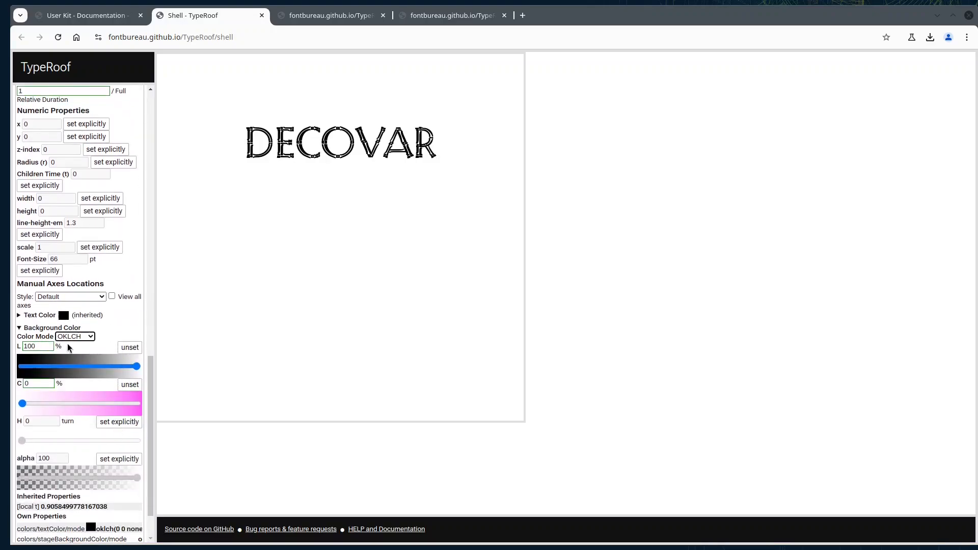
{"action": "left_click_drag", "start_coordinate": [136, 366], "coordinate": [19, 368]}
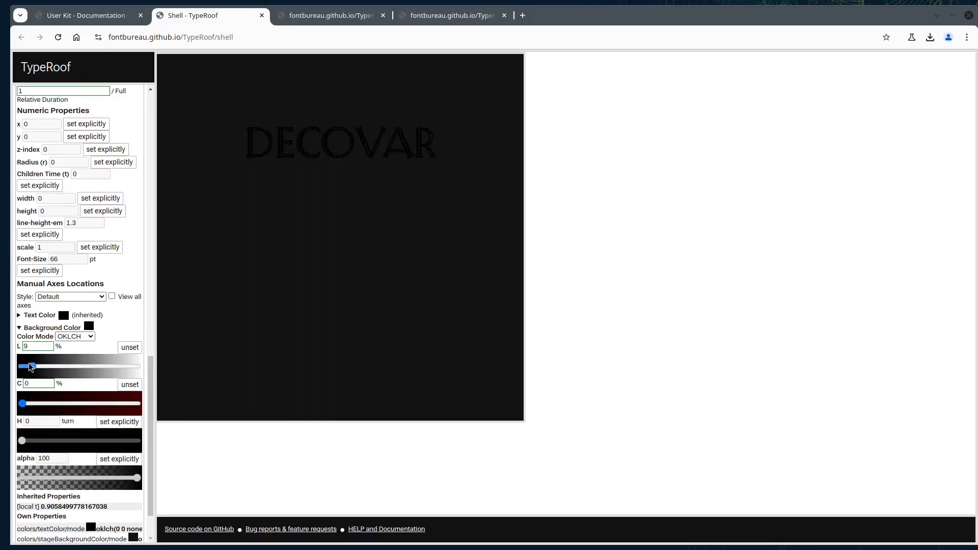
Step: Play the animation to preview the background color change between the two key moments
{"action": "scroll", "coordinate": [87, 225], "scroll_direction": "up", "scroll_amount": 3}
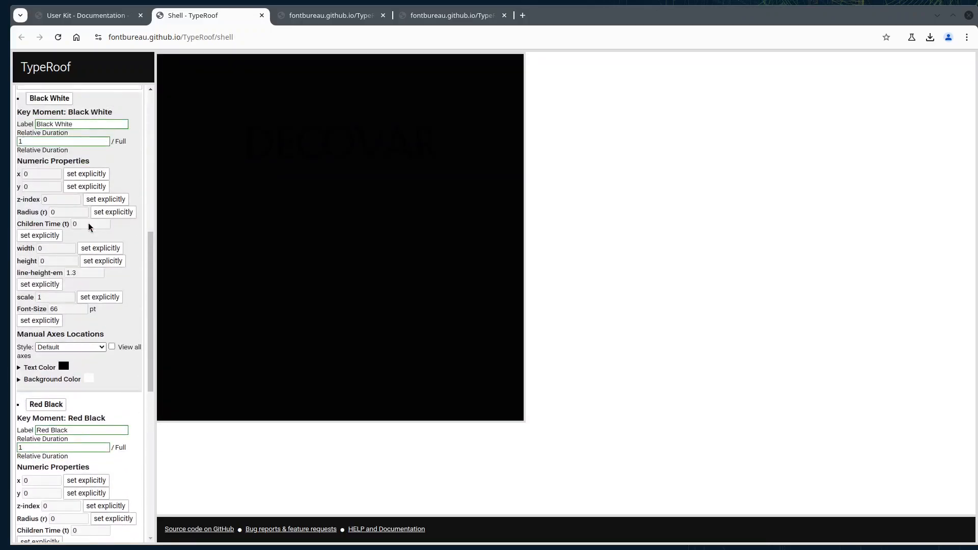
{"action": "scroll", "coordinate": [87, 226], "scroll_direction": "up", "scroll_amount": 6}
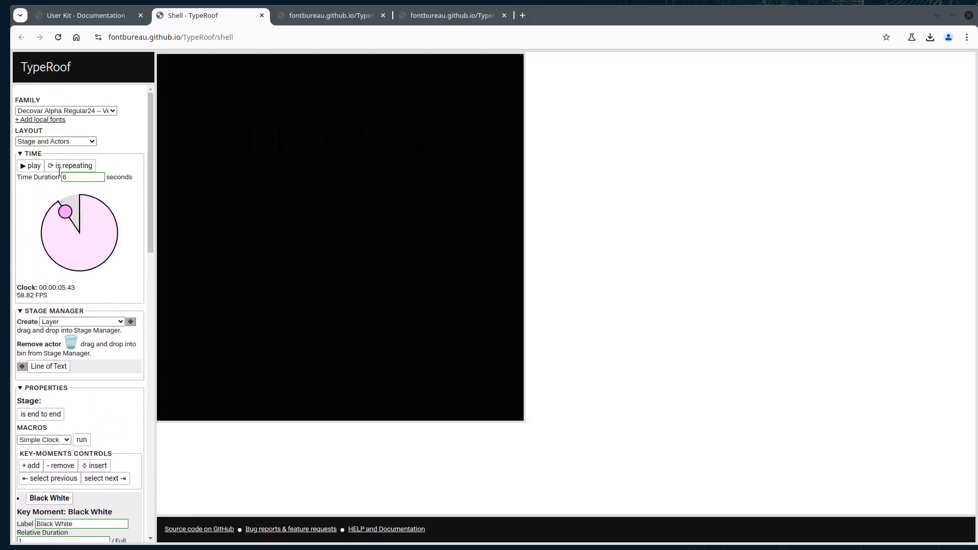
{"action": "left_click", "coordinate": [29, 168]}
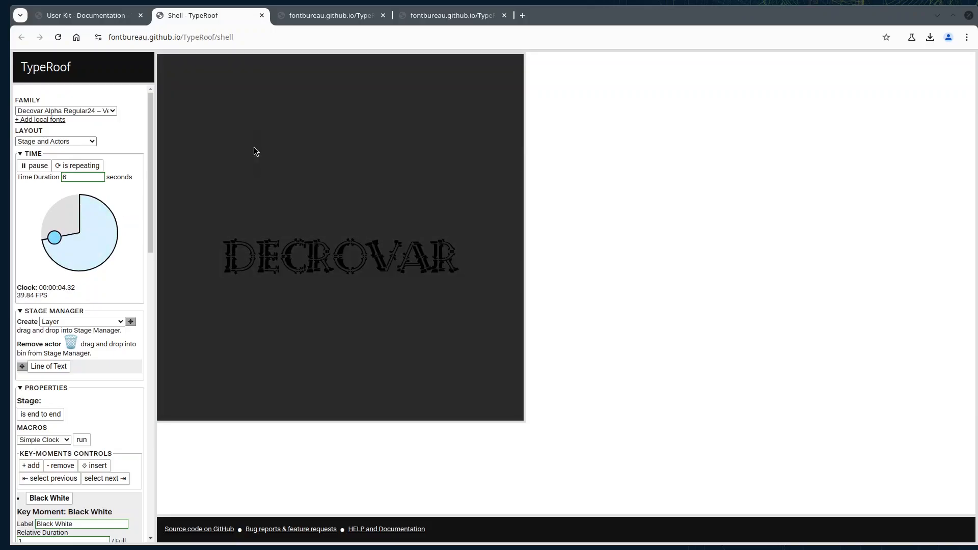
Step: Give the "Red Black" key moment an explicit OKLCH text color
{"action": "scroll", "coordinate": [68, 452], "scroll_direction": "down", "scroll_amount": 10}
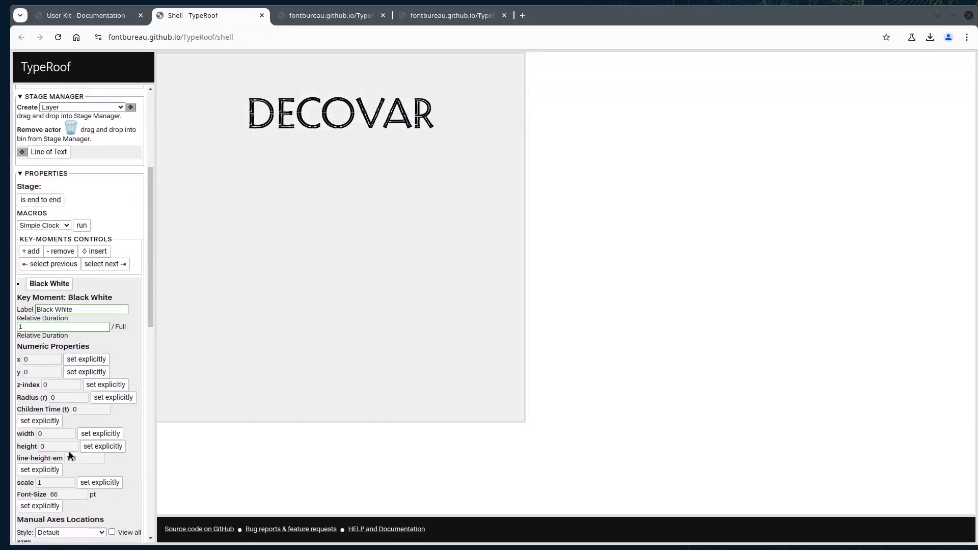
{"action": "scroll", "coordinate": [69, 451], "scroll_direction": "down", "scroll_amount": 4}
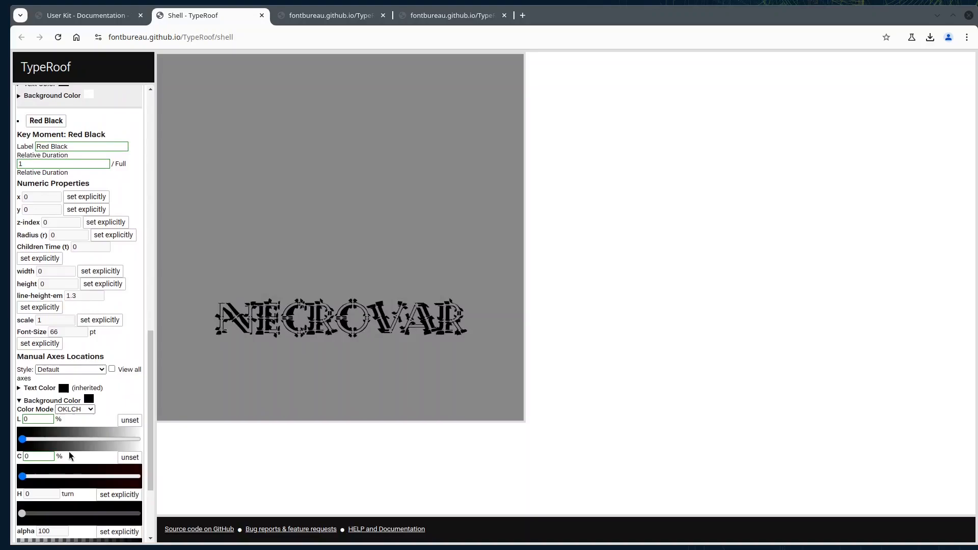
{"action": "left_click", "coordinate": [41, 388]}
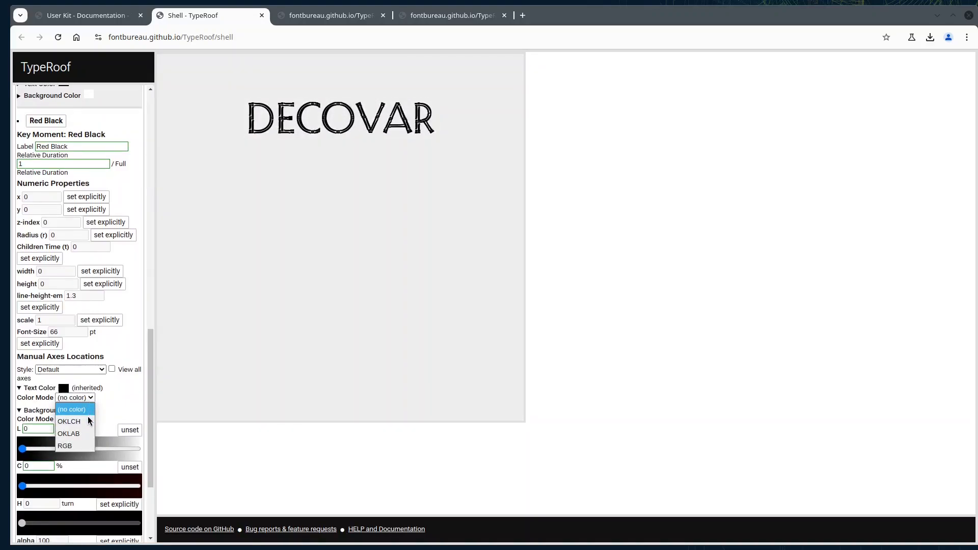
{"action": "left_click", "coordinate": [88, 421]}
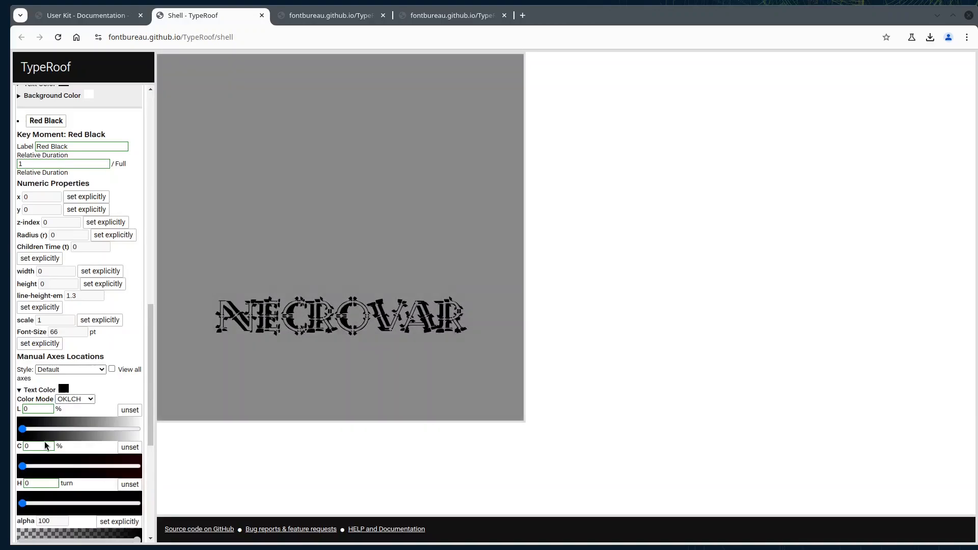
Step: Make the "Red Black" text color red with L 36%, C 100% and H 0.02 turn
{"action": "left_click_drag", "start_coordinate": [27, 434], "coordinate": [47, 434]}
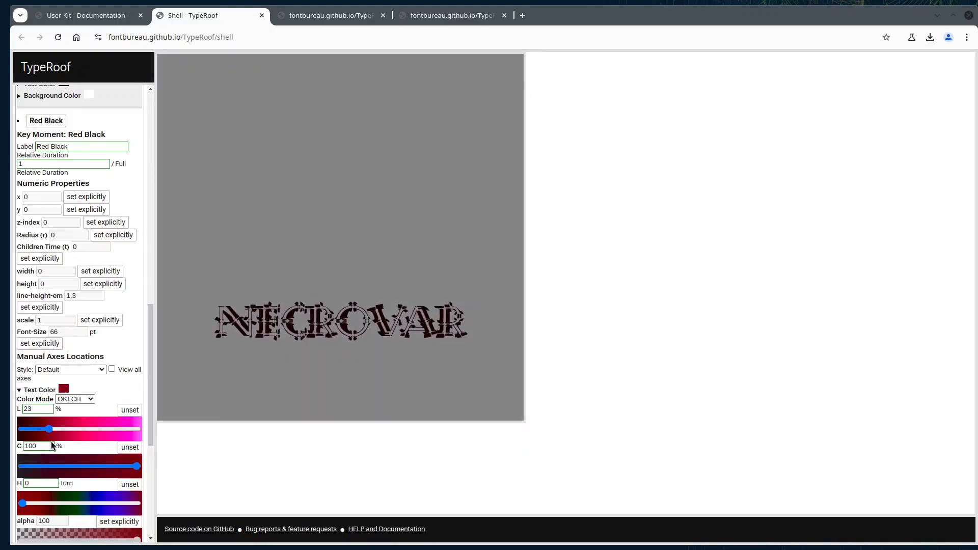
{"action": "left_click_drag", "start_coordinate": [54, 430], "coordinate": [65, 431]}
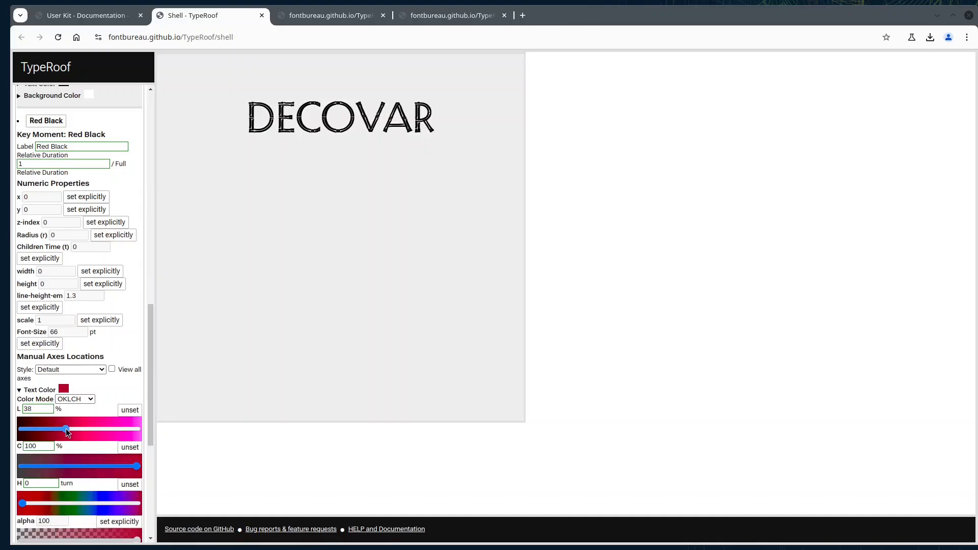
{"action": "mouse_move", "coordinate": [66, 386]}
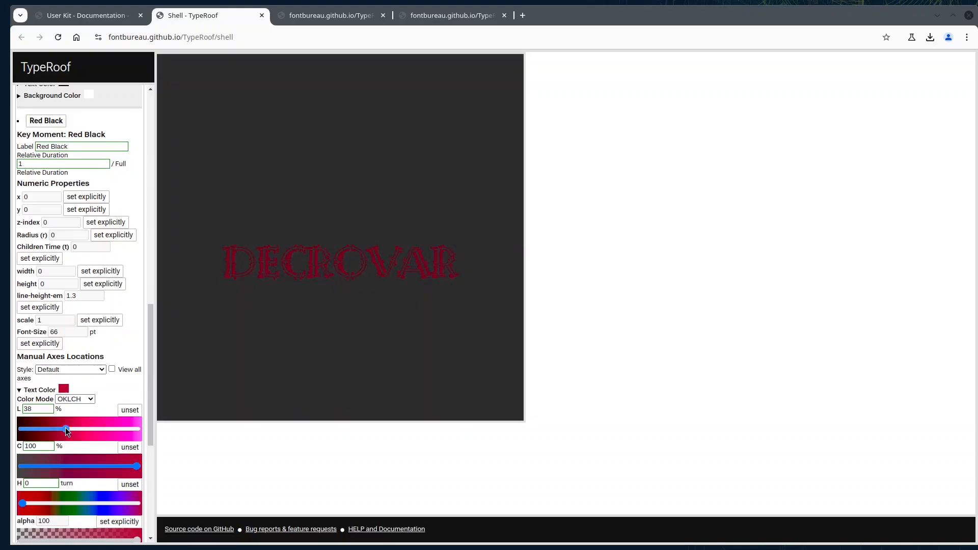
{"action": "left_click_drag", "start_coordinate": [65, 427], "coordinate": [65, 426]}
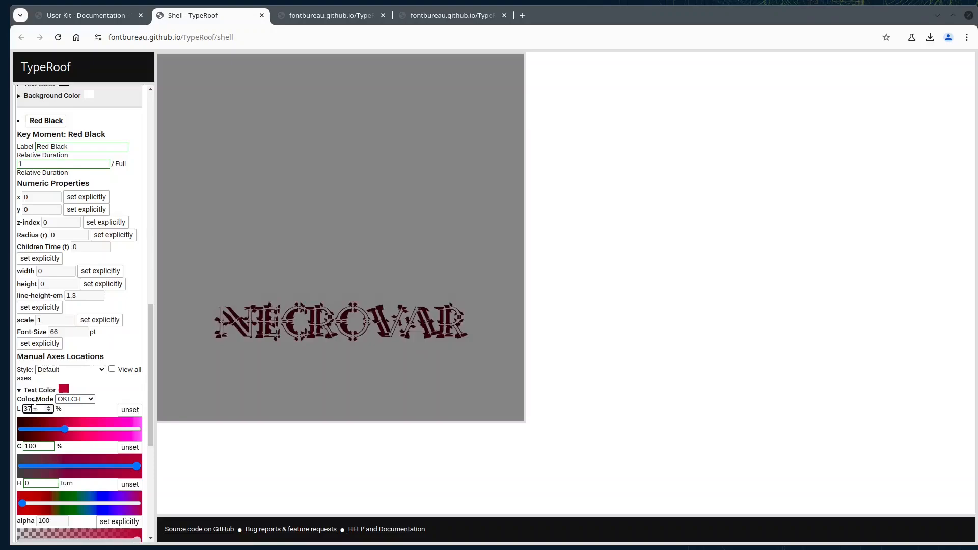
{"action": "key", "text": "BackSpace"}
{"action": "type", "text": "6"}
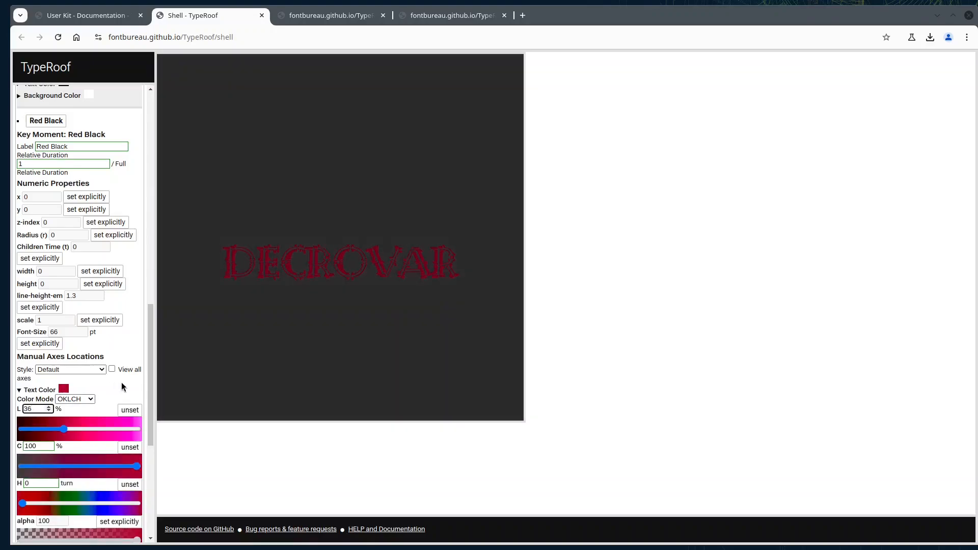
{"action": "left_click", "coordinate": [61, 392]}
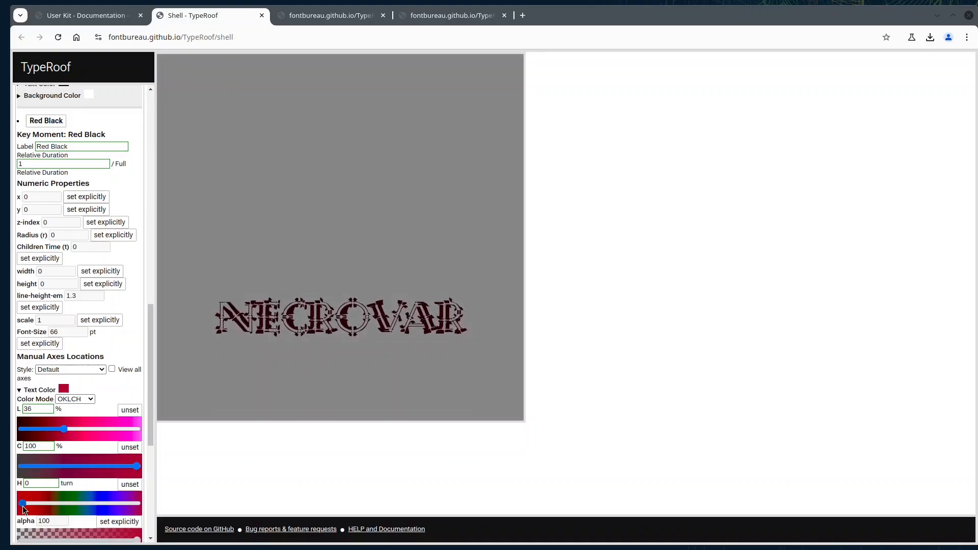
{"action": "left_click_drag", "start_coordinate": [23, 508], "coordinate": [26, 507]}
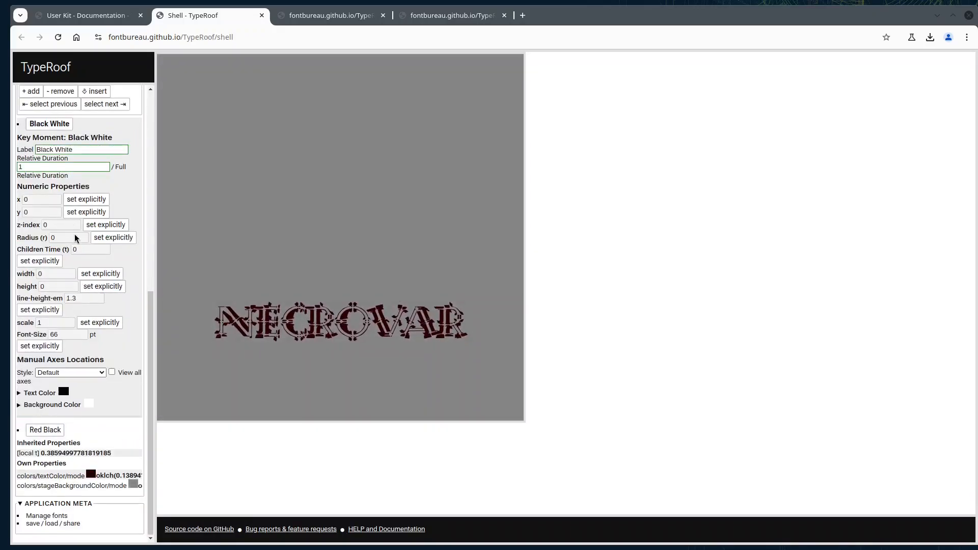
Step: Switch the Stage's key-moment animation from end to end to a loop
{"action": "scroll", "coordinate": [75, 238], "scroll_direction": "up", "scroll_amount": 4}
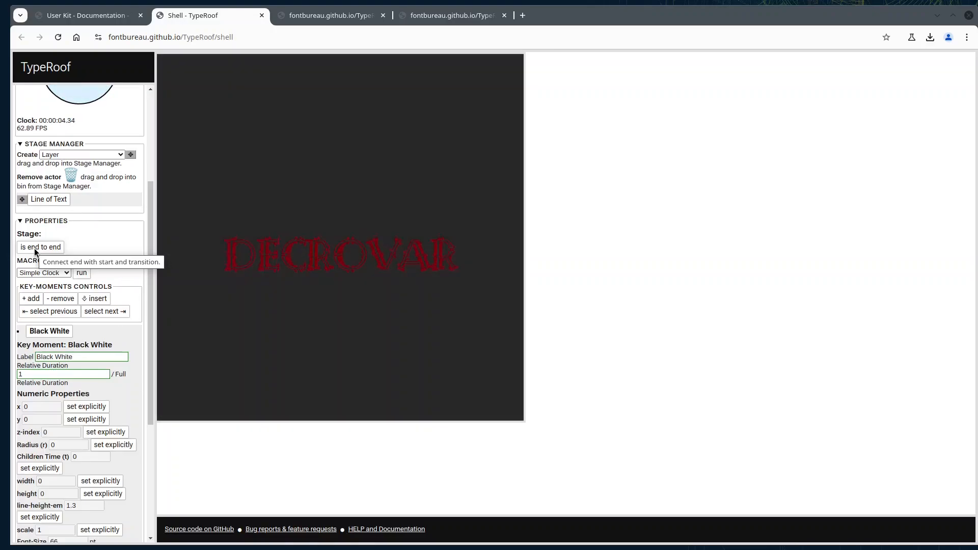
{"action": "left_click", "coordinate": [47, 247]}
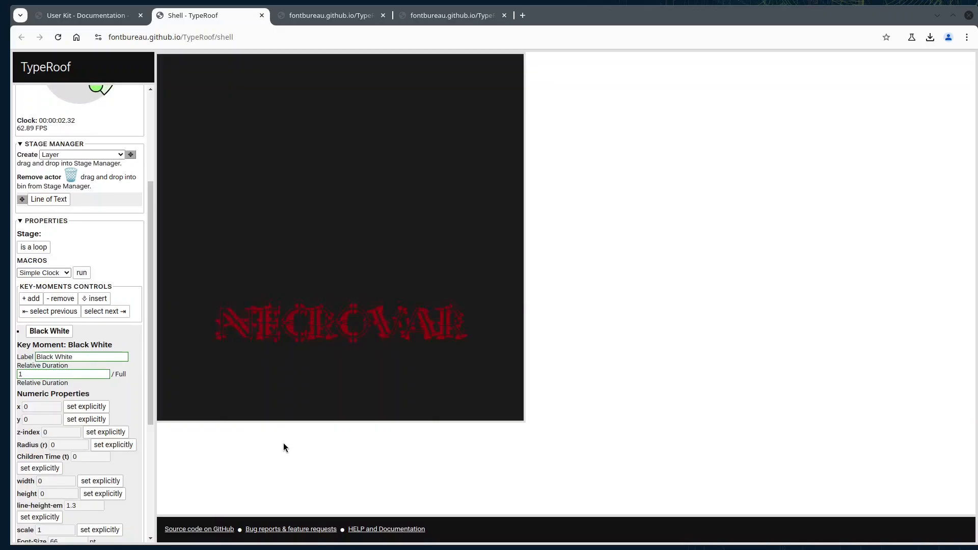
Step: Give the "Decovar, Top" key moment of the Line of Text actor an OKLCH text color
{"action": "scroll", "coordinate": [107, 382], "scroll_direction": "down", "scroll_amount": 4}
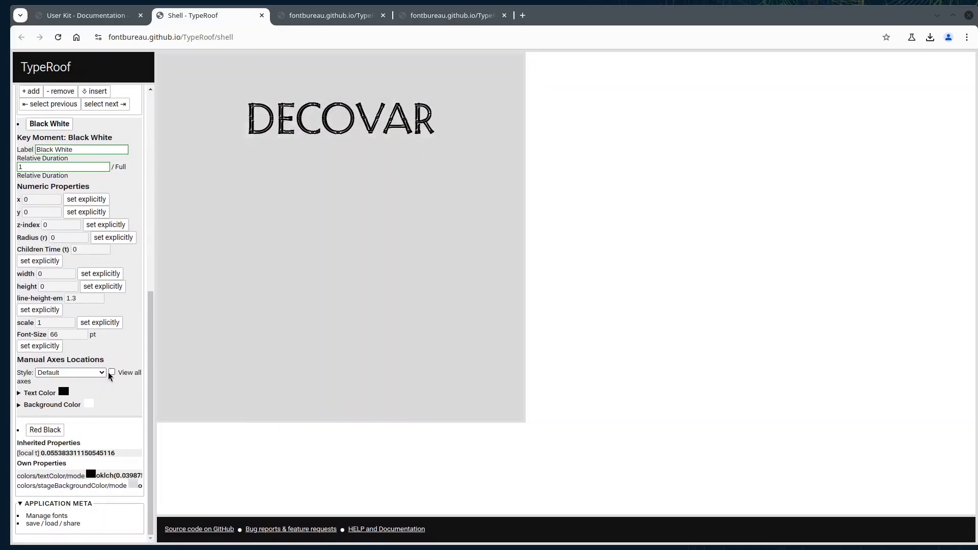
{"action": "scroll", "coordinate": [108, 377], "scroll_direction": "up", "scroll_amount": 6}
{"action": "scroll", "coordinate": [108, 375], "scroll_direction": "up", "scroll_amount": 1}
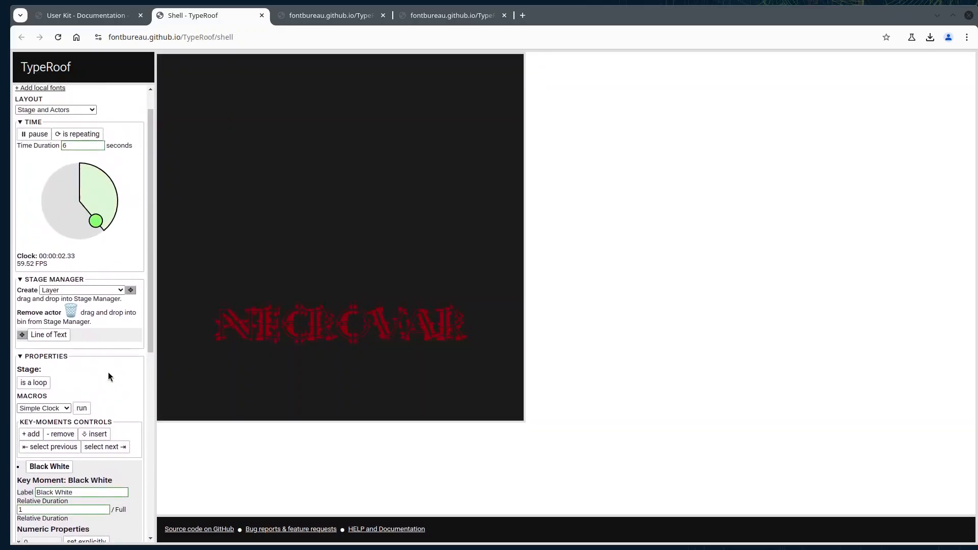
{"action": "left_click", "coordinate": [54, 339]}
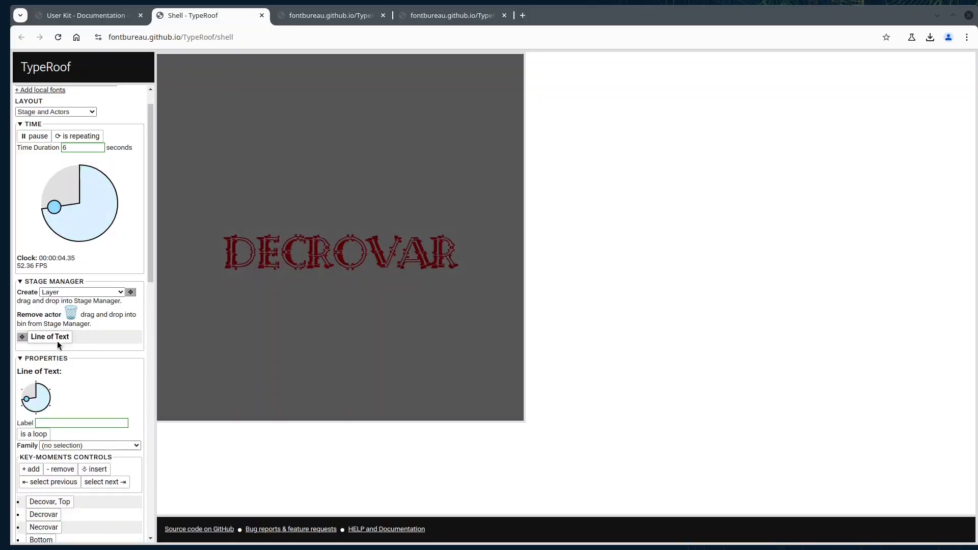
{"action": "scroll", "coordinate": [104, 419], "scroll_direction": "down", "scroll_amount": 3}
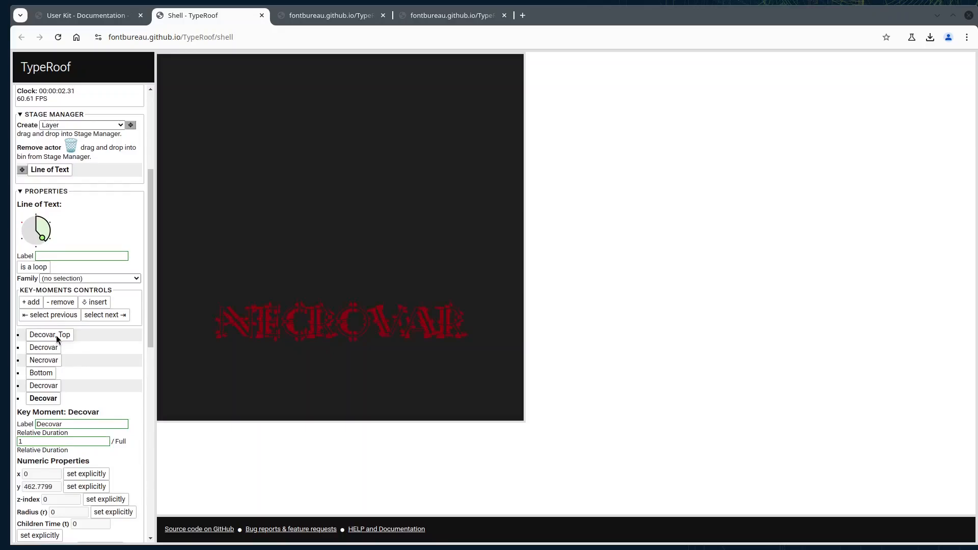
{"action": "left_click", "coordinate": [56, 335]}
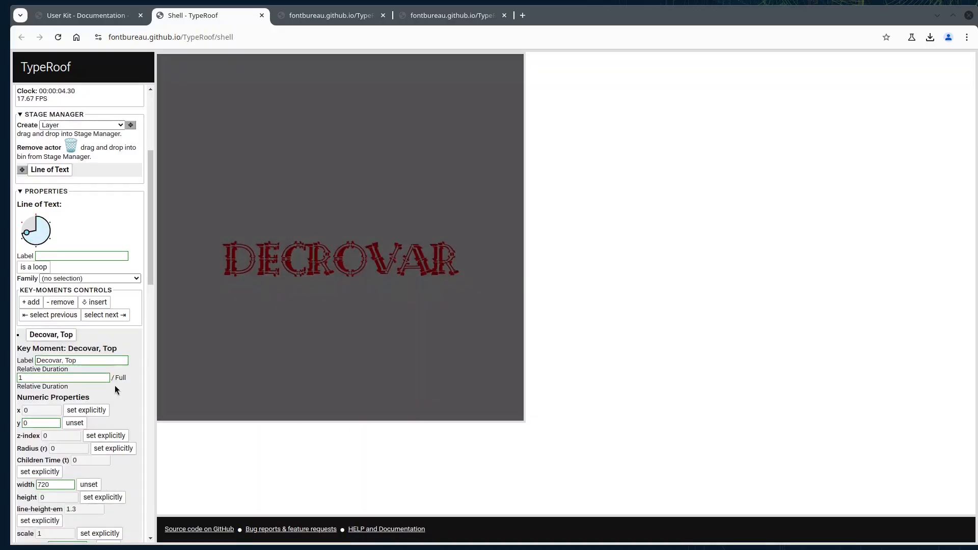
{"action": "scroll", "coordinate": [115, 385], "scroll_direction": "down", "scroll_amount": 5}
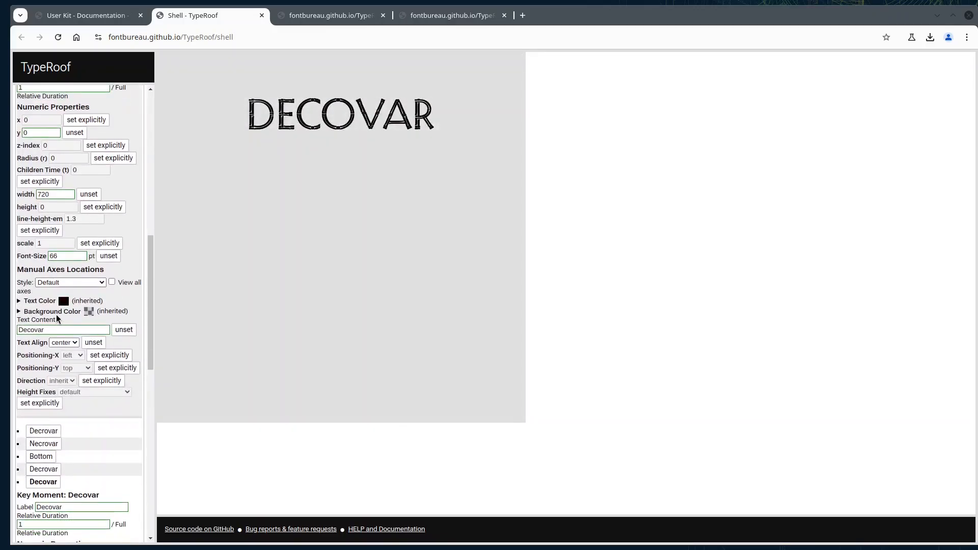
{"action": "left_click", "coordinate": [64, 305]}
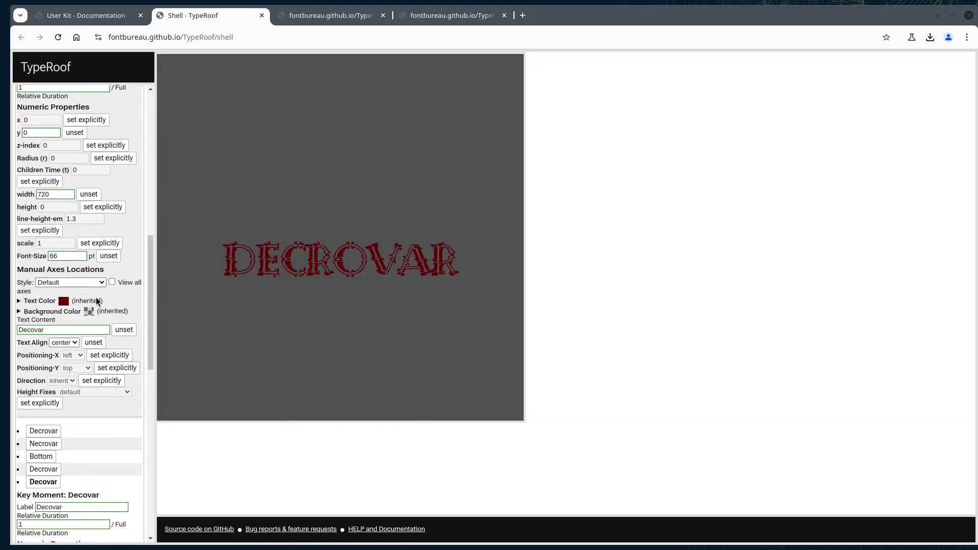
{"action": "left_click", "coordinate": [67, 301]}
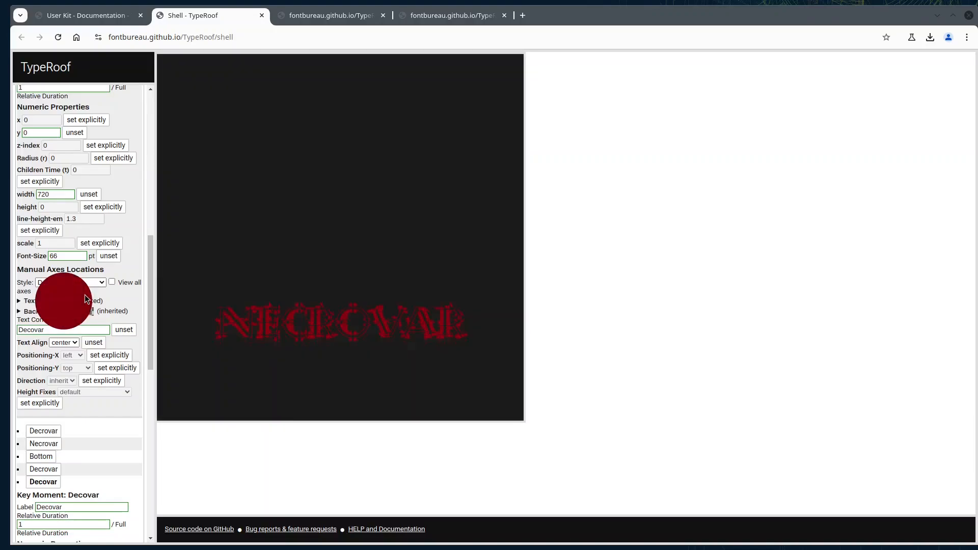
{"action": "left_click", "coordinate": [30, 303]}
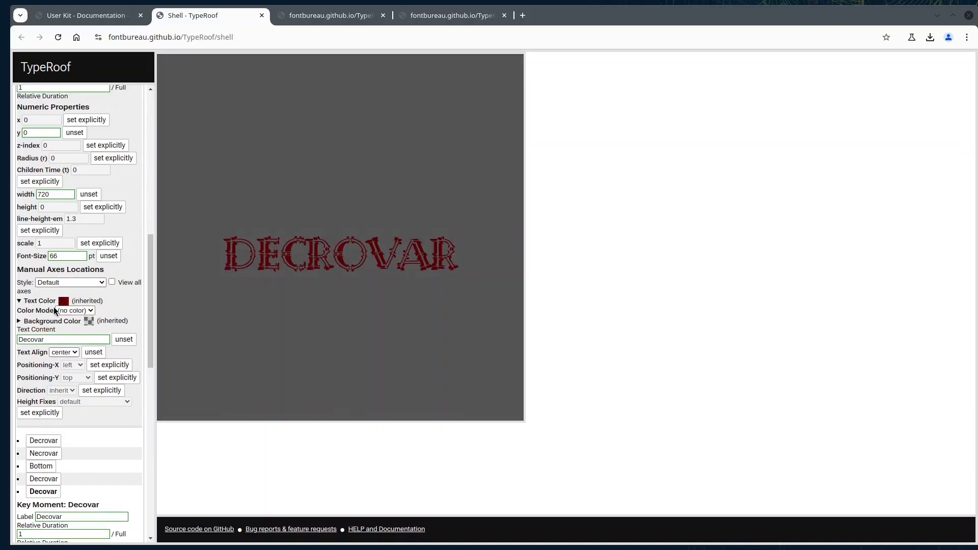
{"action": "left_click", "coordinate": [63, 310]}
{"action": "left_click", "coordinate": [79, 335]}
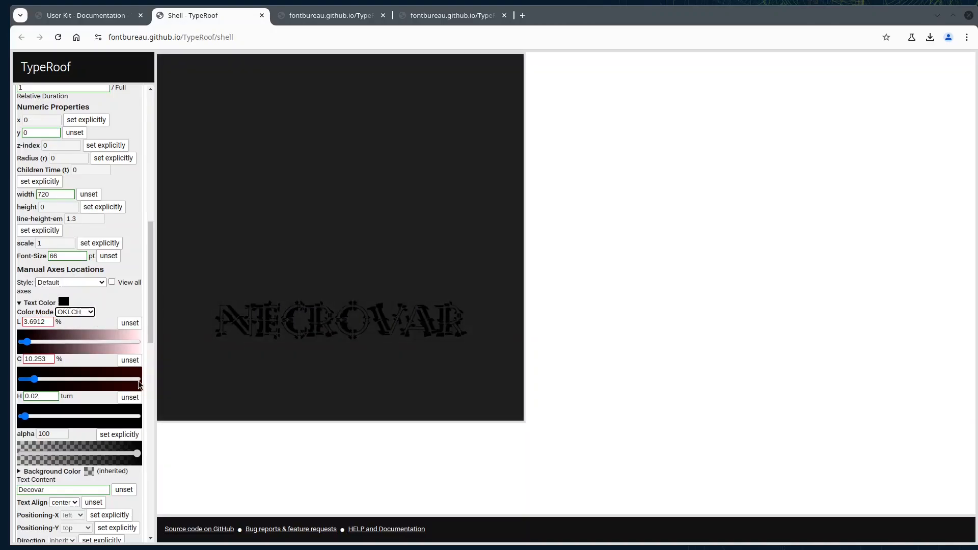
Step: Unset the H, C and L channels of the "Decovar, Top" text color so they inherit from the Stage
{"action": "left_click", "coordinate": [134, 399]}
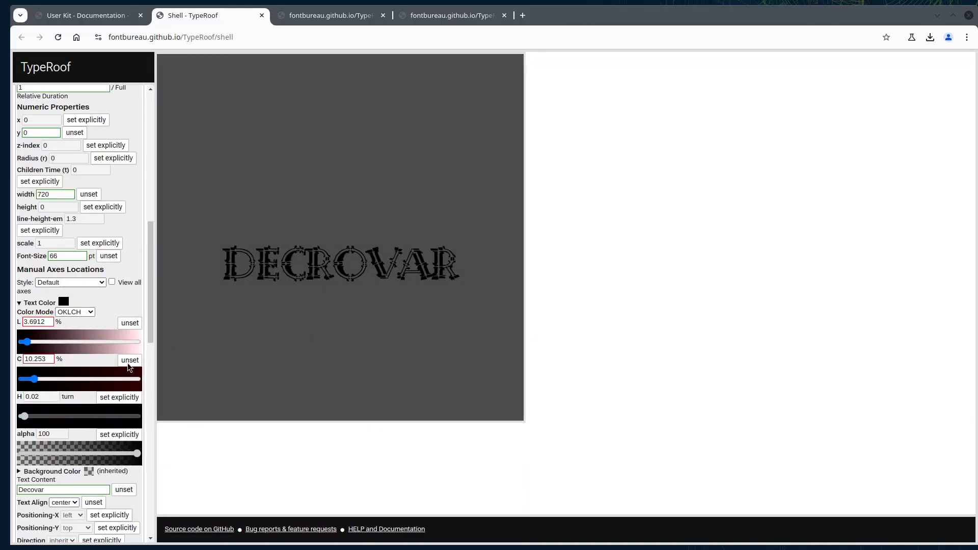
{"action": "left_click", "coordinate": [129, 362]}
{"action": "left_click", "coordinate": [127, 324]}
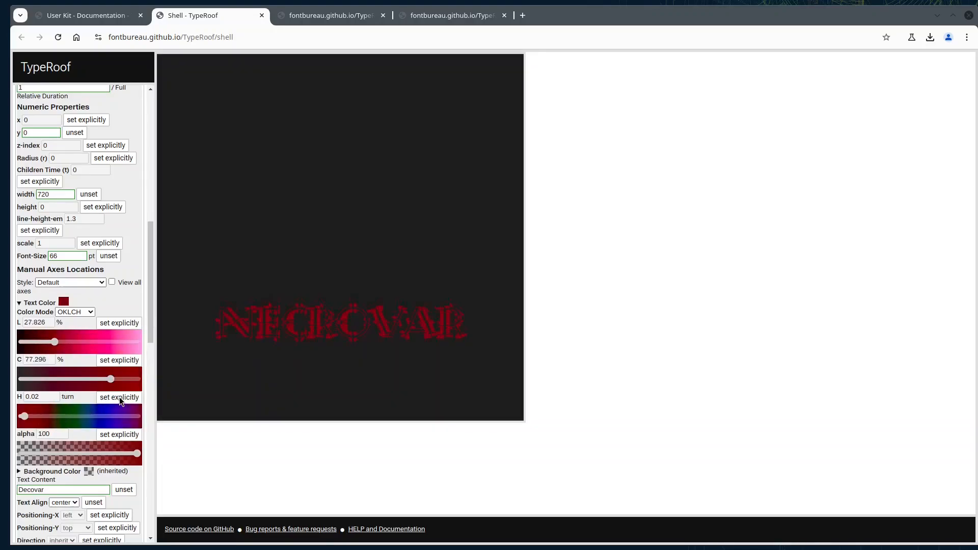
Step: Try an explicit green hue of 0.46 turn on the "Decovar, Top" text color
{"action": "left_click", "coordinate": [119, 397]}
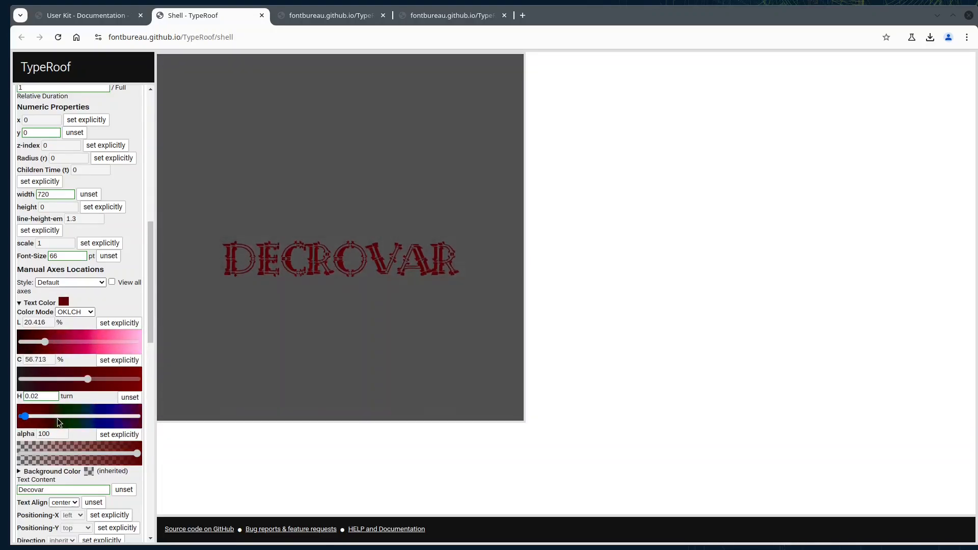
{"action": "left_click_drag", "start_coordinate": [51, 416], "coordinate": [71, 414]}
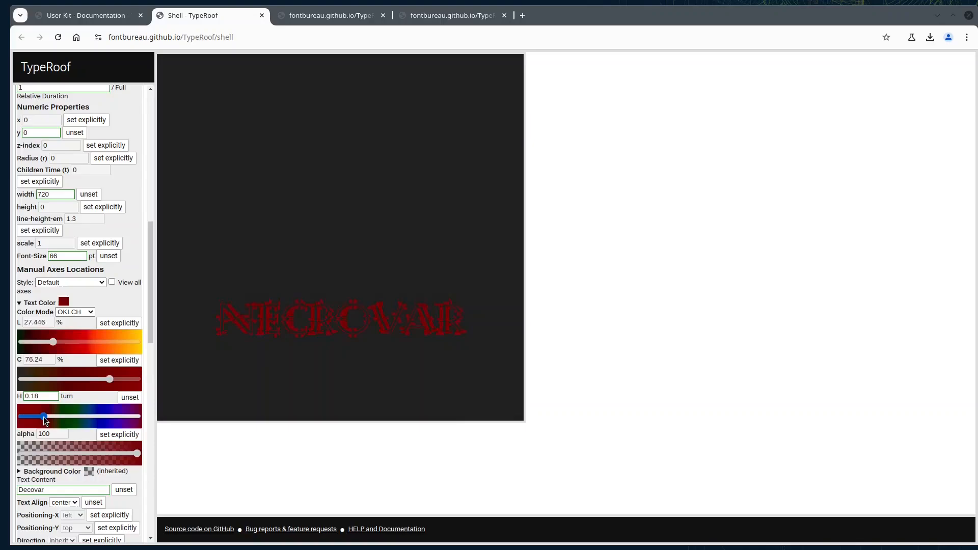
{"action": "left_click_drag", "start_coordinate": [44, 417], "coordinate": [76, 418]}
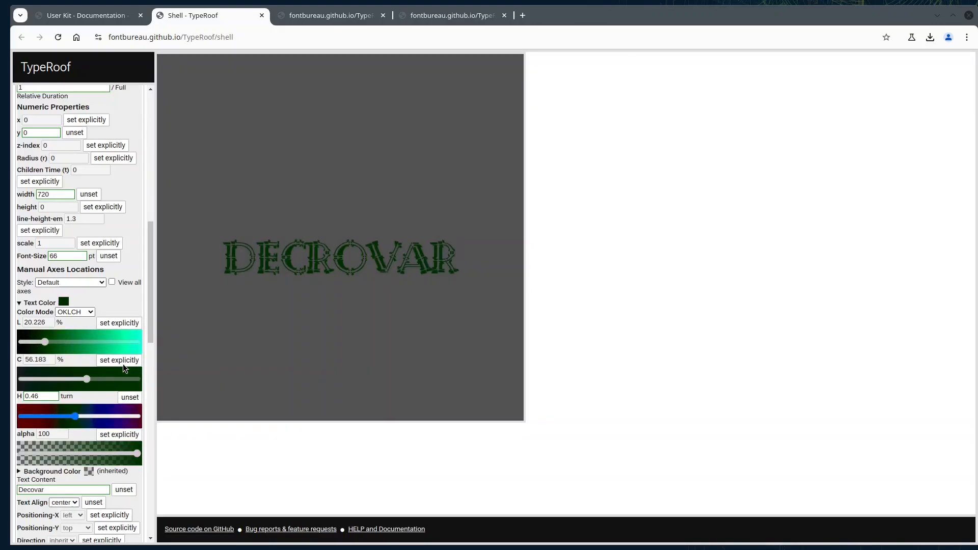
Step: Make the "Decovar, Top" text chroma explicit and try it at 74%, 0% and 100%
{"action": "left_click", "coordinate": [123, 362]}
{"action": "left_click_drag", "start_coordinate": [80, 385], "coordinate": [107, 387]}
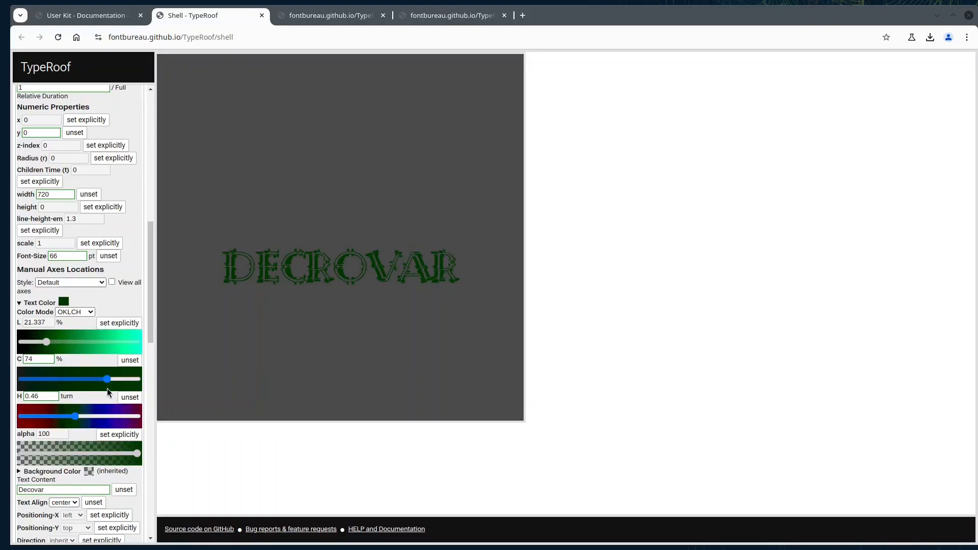
{"action": "left_click_drag", "start_coordinate": [110, 382], "coordinate": [11, 385]}
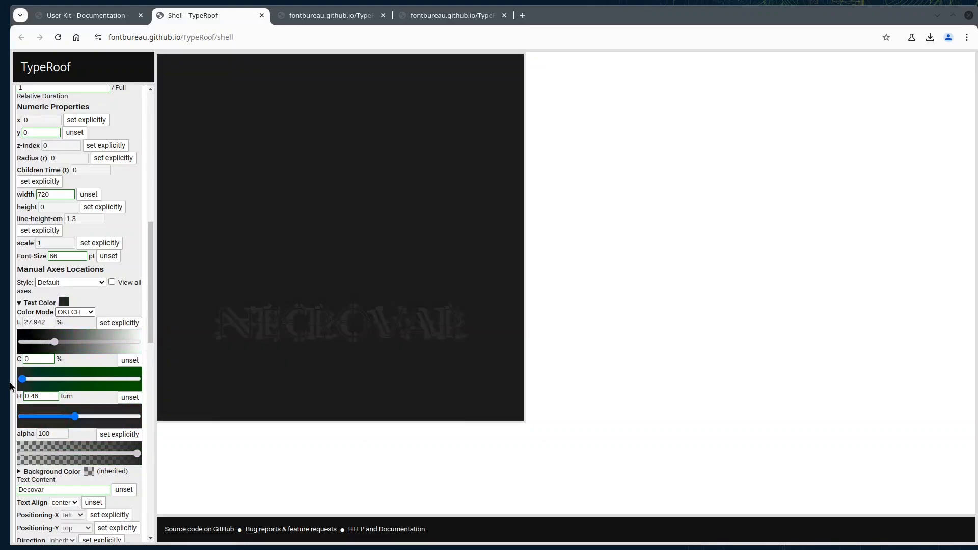
{"action": "left_click_drag", "start_coordinate": [10, 386], "coordinate": [169, 377]}
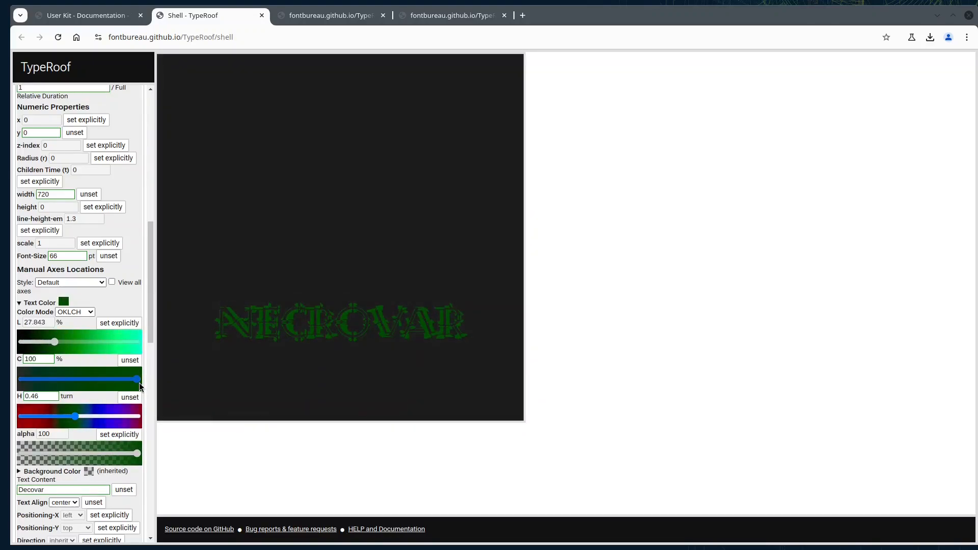
Step: Unset the "Decovar, Top" text hue, try chroma at 37%, and unset the chroma as well
{"action": "left_click", "coordinate": [129, 398]}
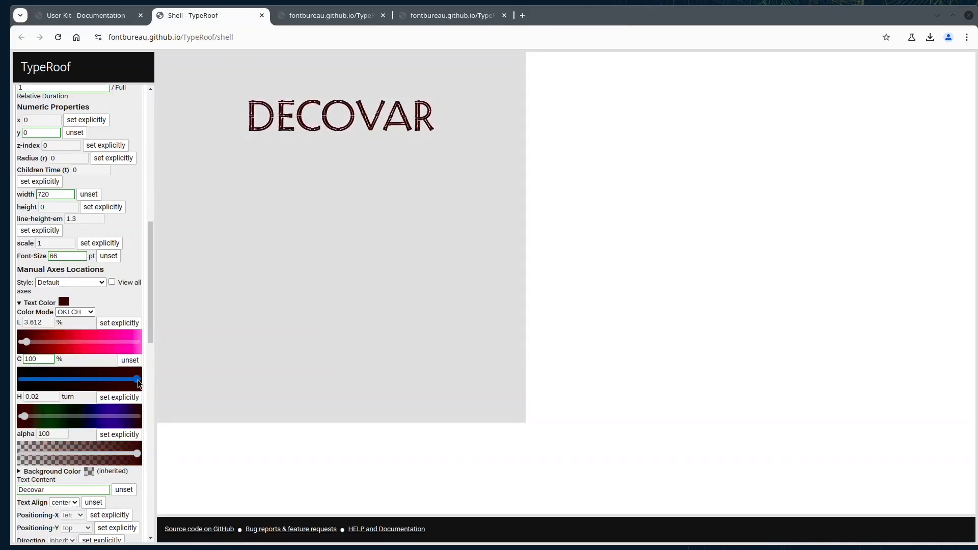
{"action": "left_click_drag", "start_coordinate": [121, 382], "coordinate": [65, 379]}
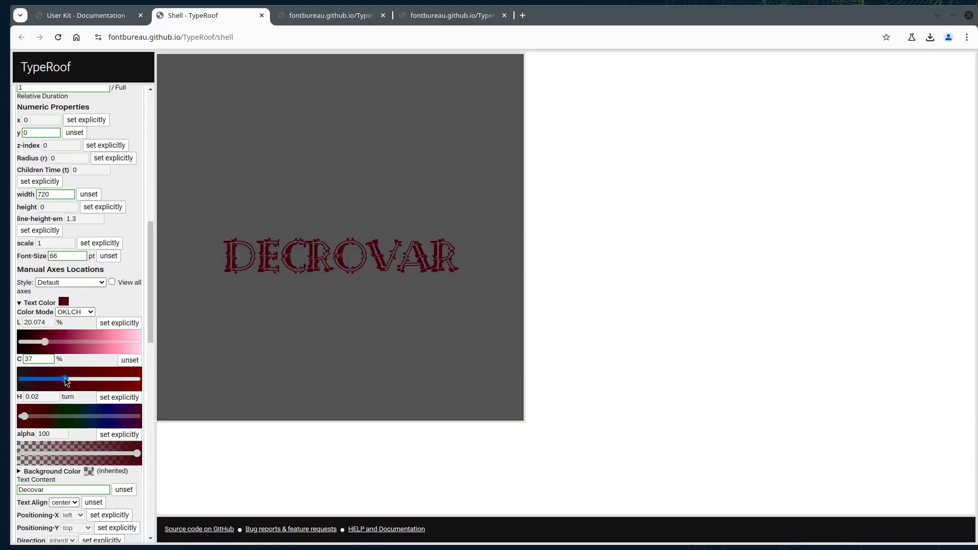
{"action": "left_click", "coordinate": [134, 361]}
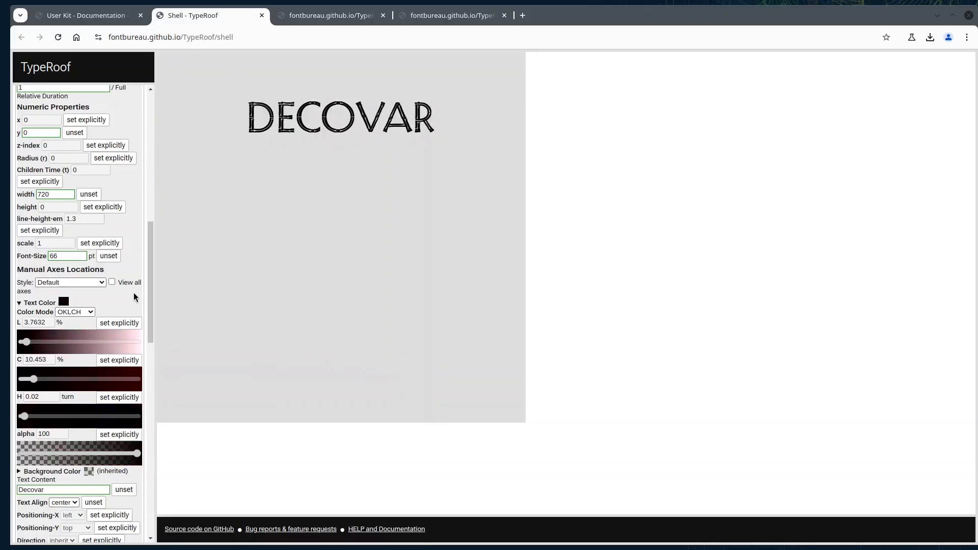
Step: Deselect the Line of Text actor and collapse the Properties section
{"action": "scroll", "coordinate": [134, 297], "scroll_direction": "up", "scroll_amount": 10}
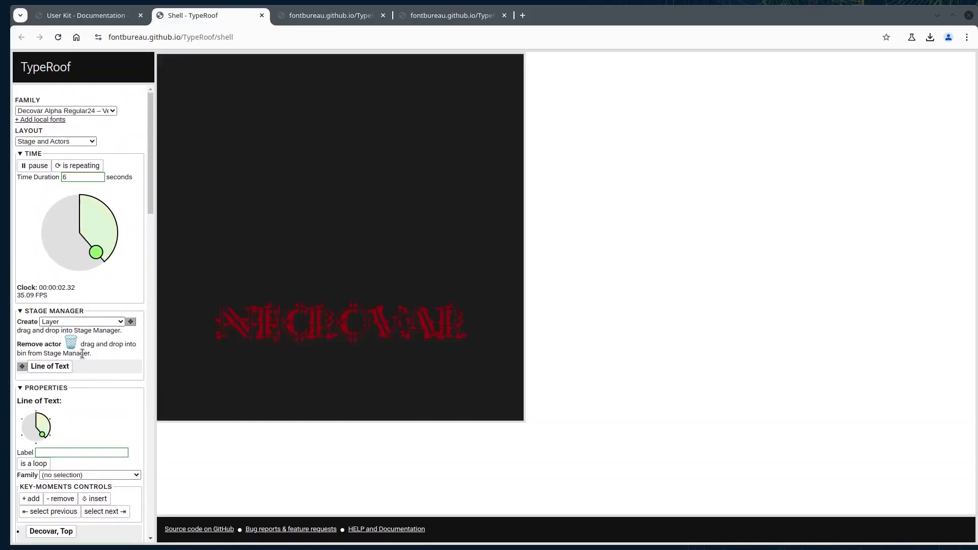
{"action": "left_click", "coordinate": [56, 369]}
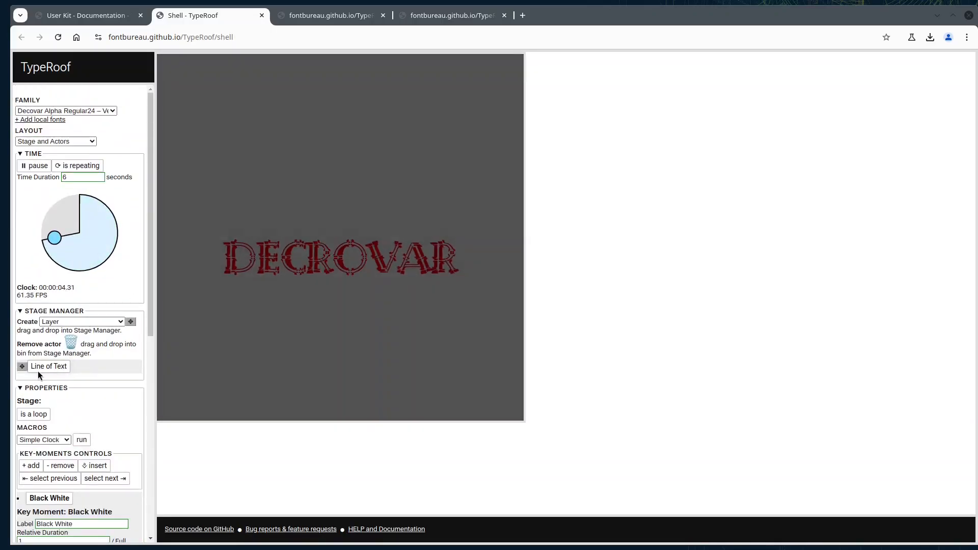
{"action": "left_click", "coordinate": [34, 387]}
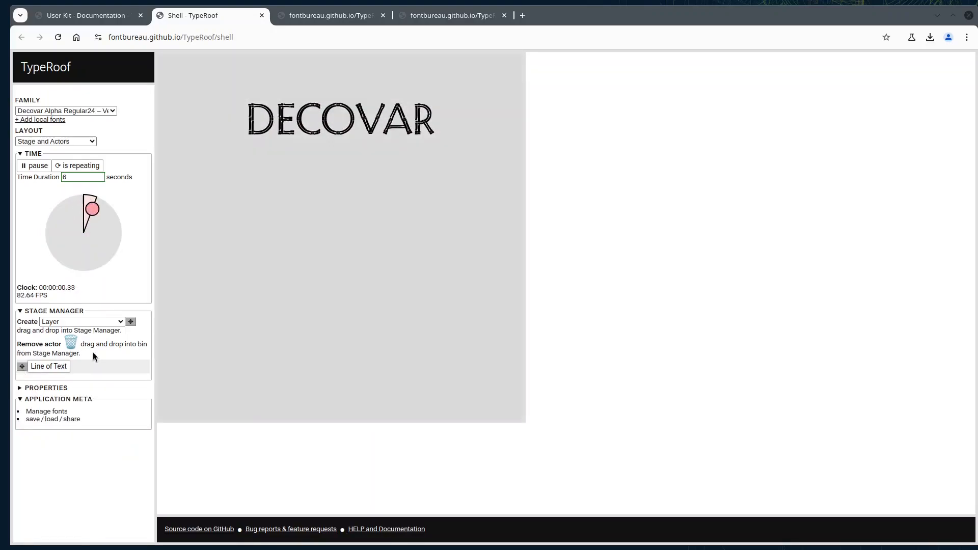